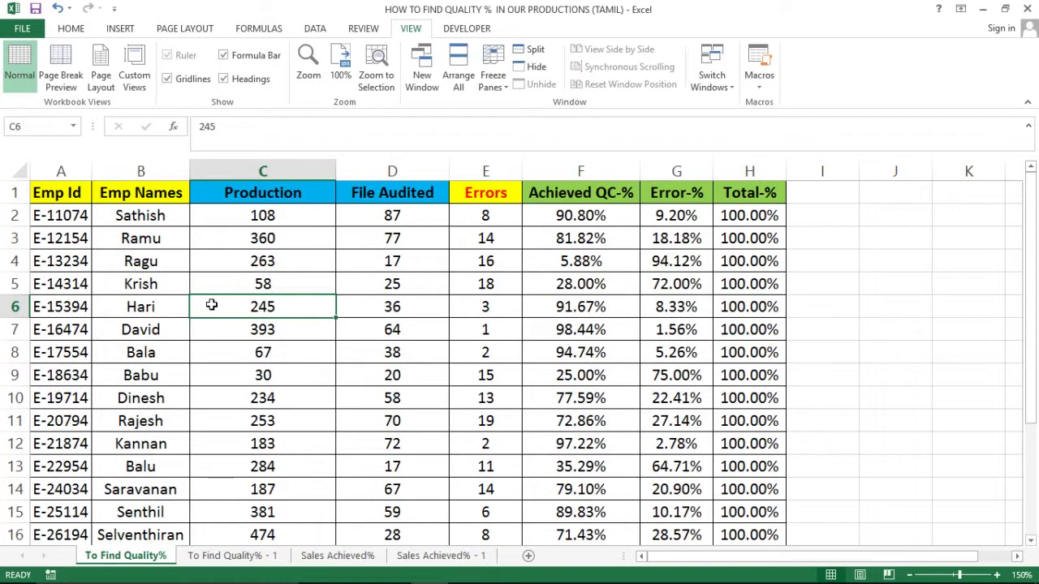
# Step: Review the Emp Id, Emp Names and Production columns, including the first Production value 108
pyautogui.click(239, 243)
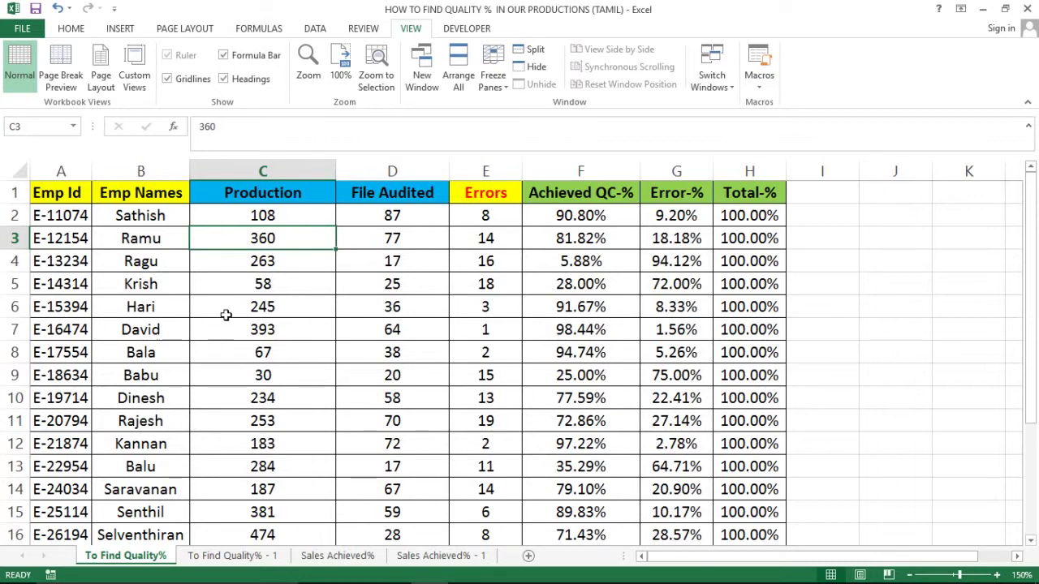
pyautogui.click(223, 397)
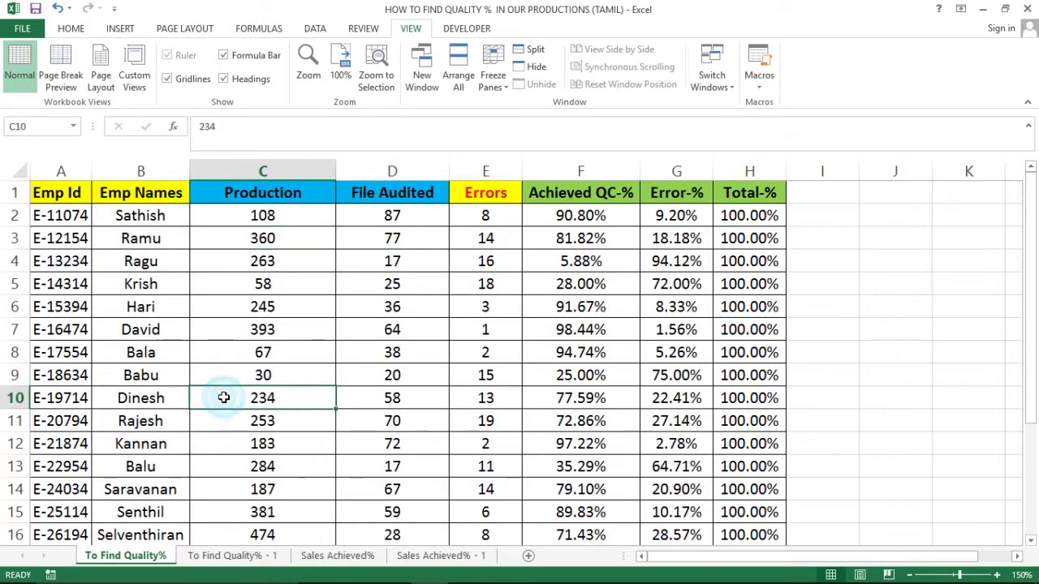
pyautogui.click(298, 139)
pyautogui.click(243, 159)
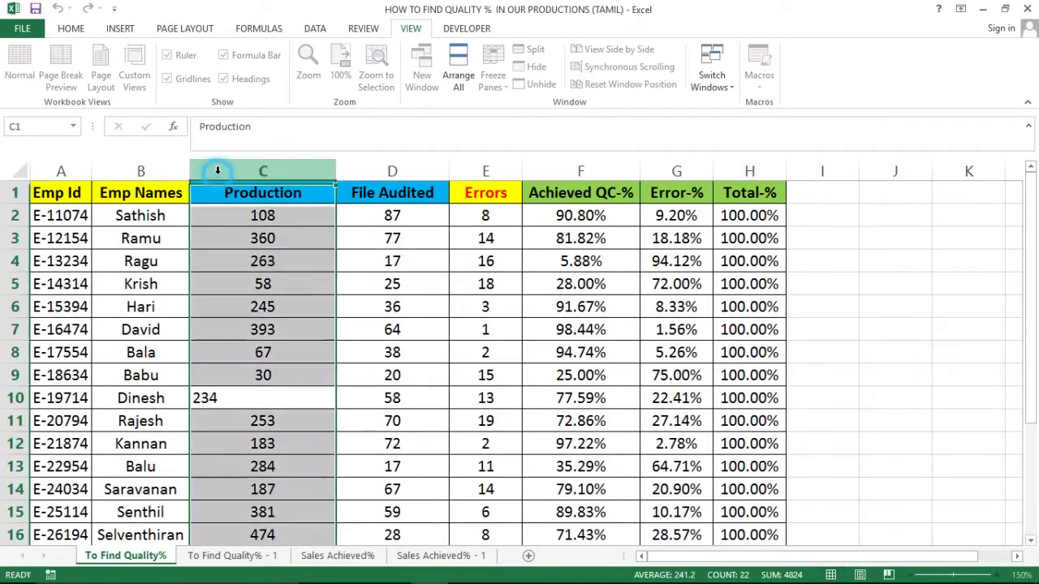
pyautogui.click(80, 163)
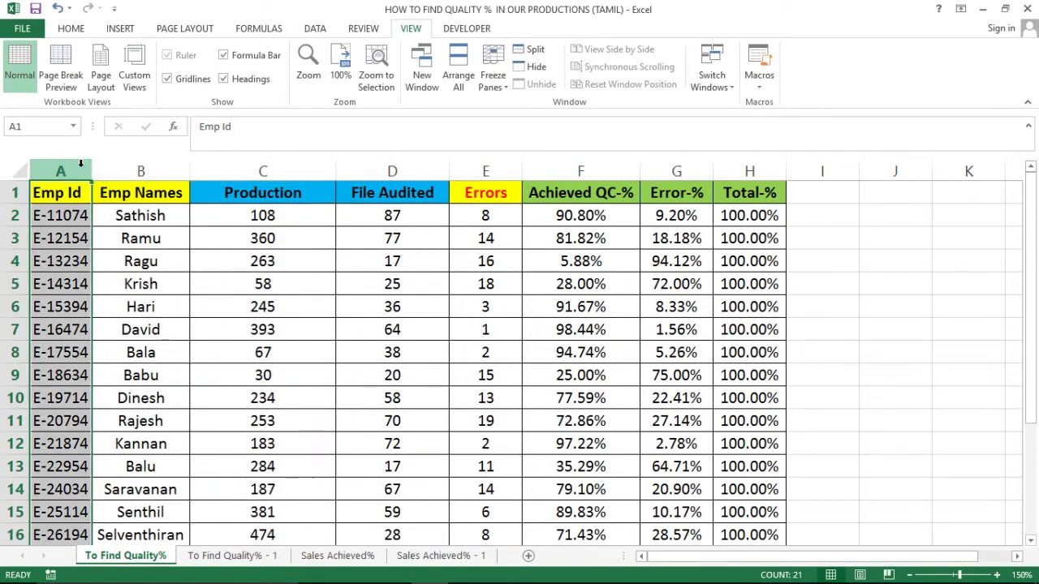
pyautogui.click(136, 171)
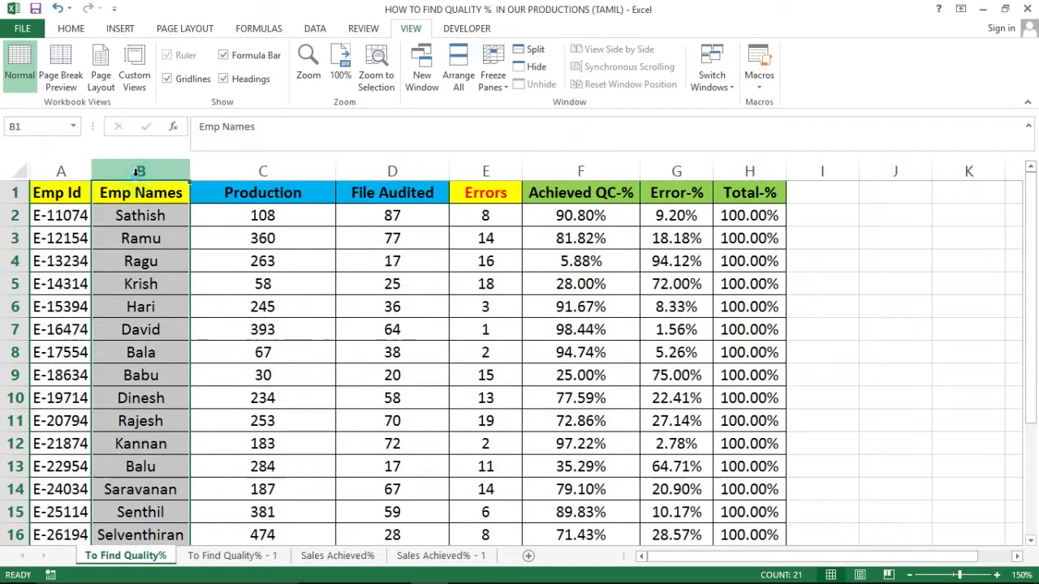
pyautogui.click(264, 171)
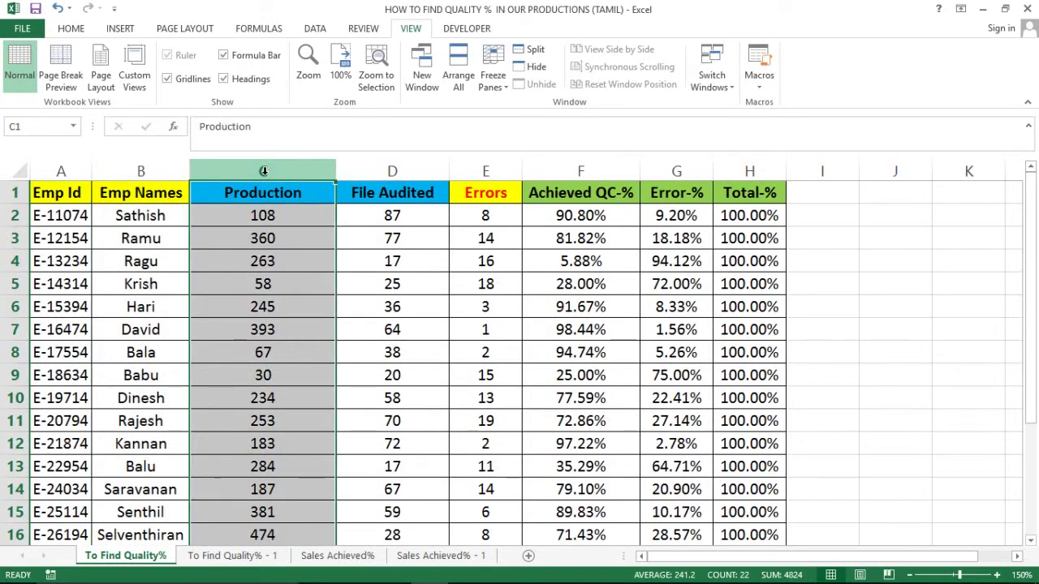
pyautogui.click(88, 223)
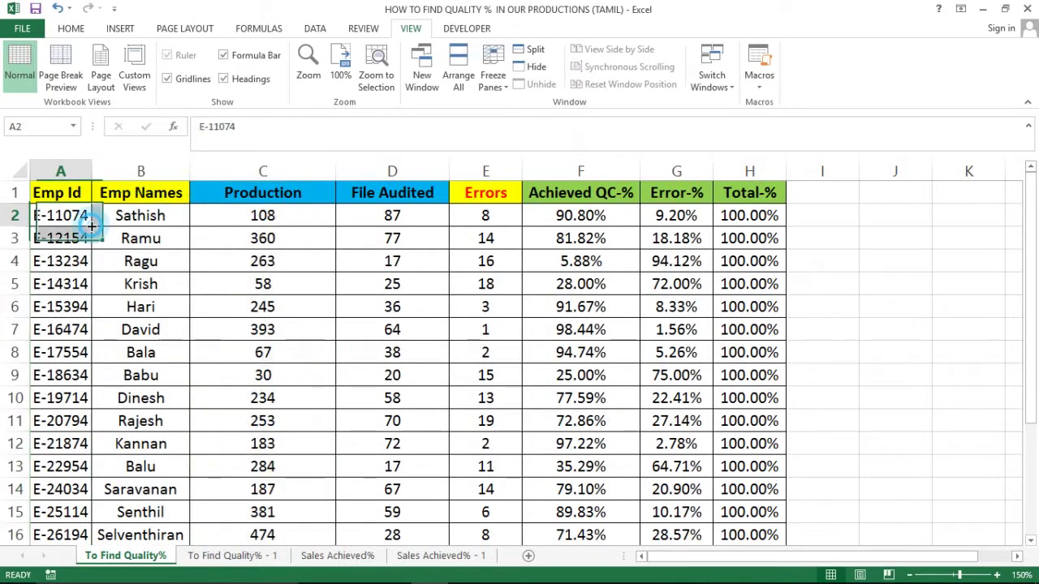
pyautogui.click(241, 219)
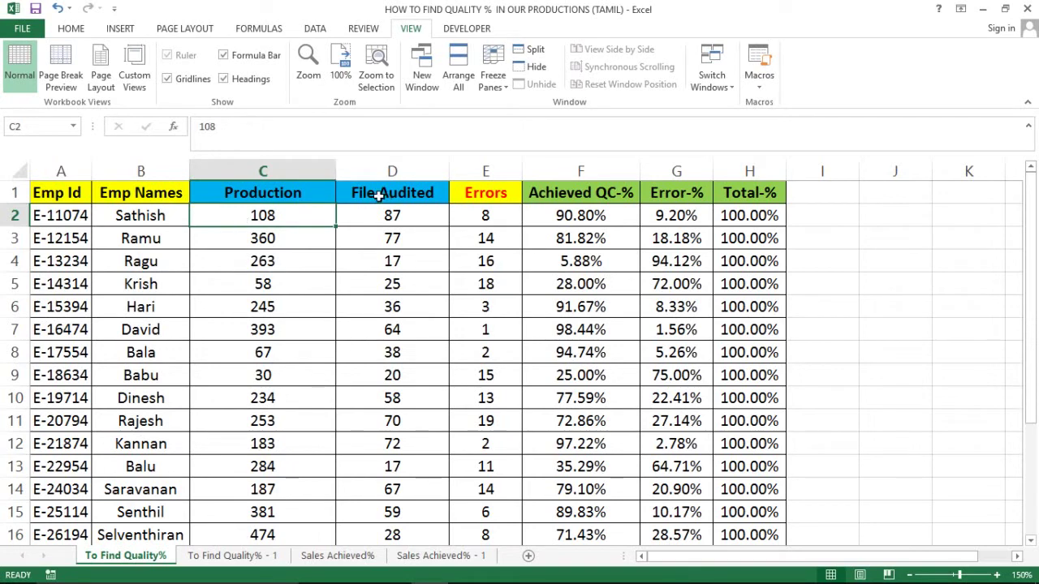
pyautogui.click(392, 171)
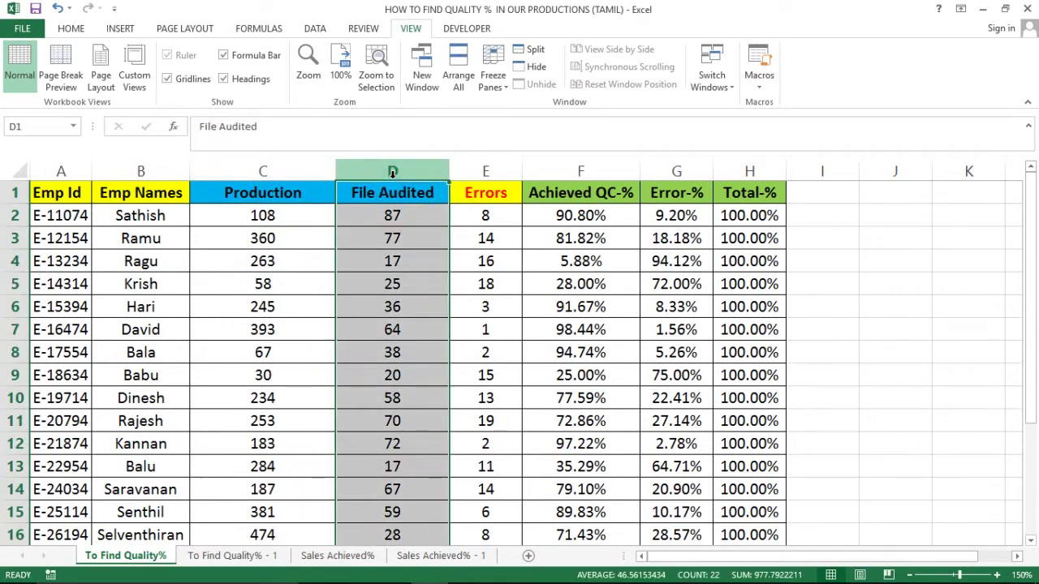
pyautogui.click(390, 199)
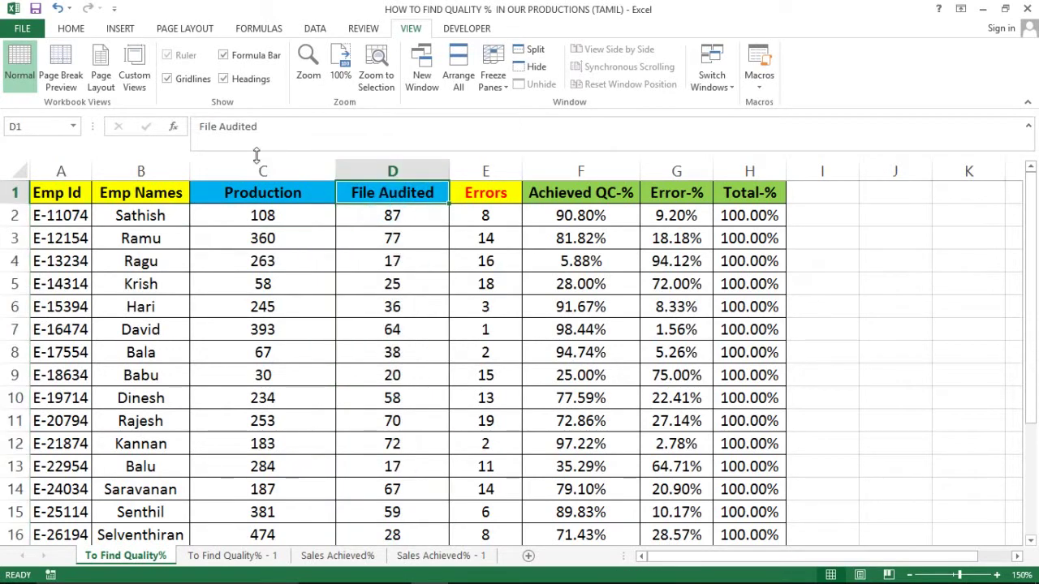
pyautogui.click(268, 166)
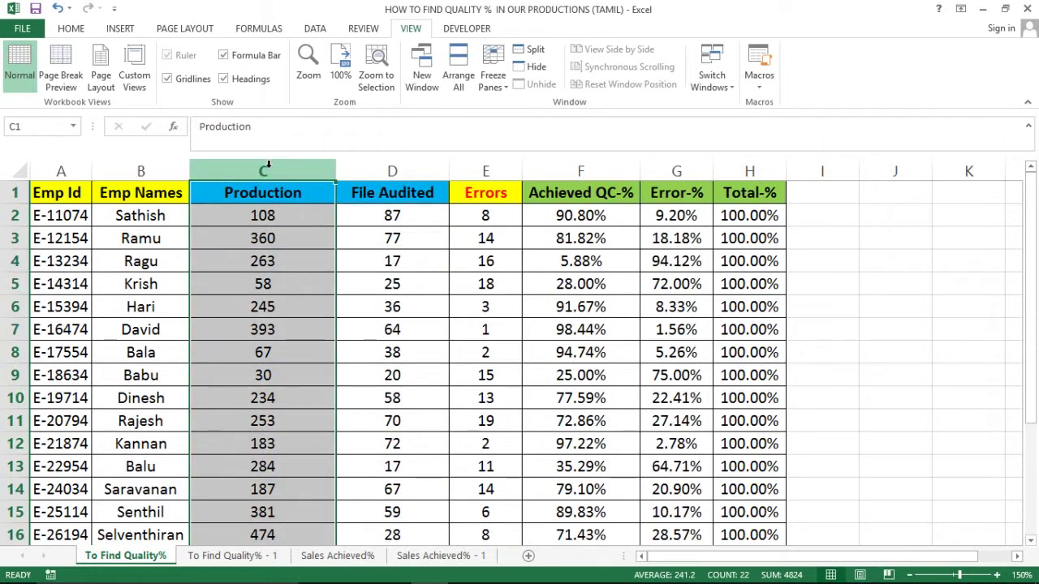
pyautogui.click(140, 168)
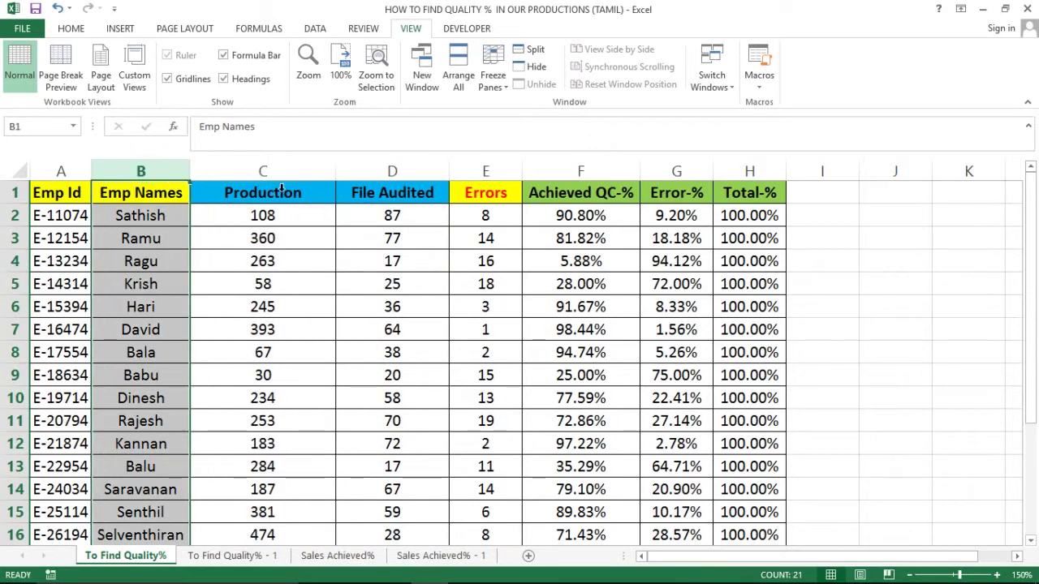
pyautogui.click(262, 166)
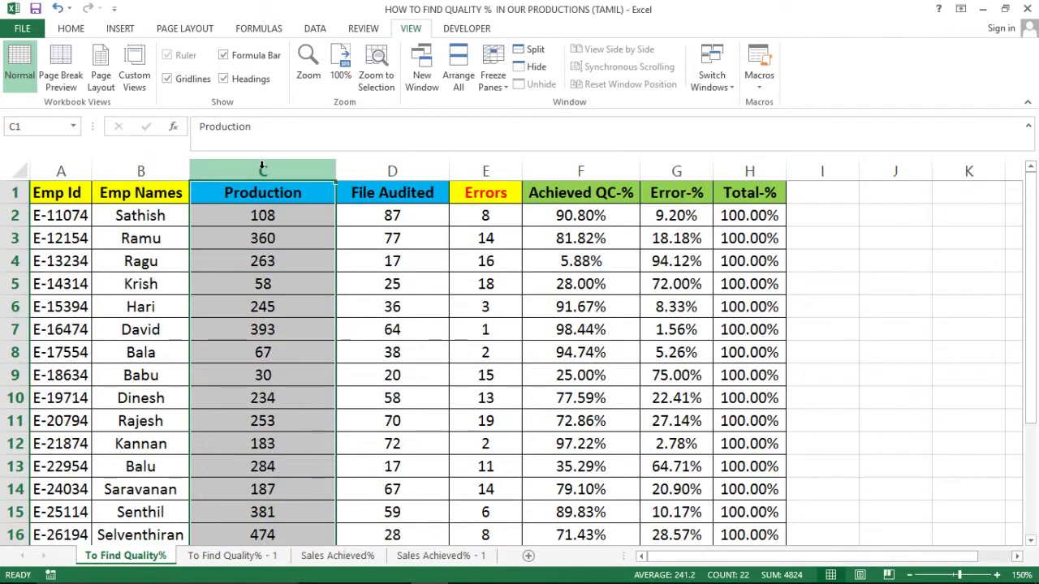
pyautogui.click(266, 191)
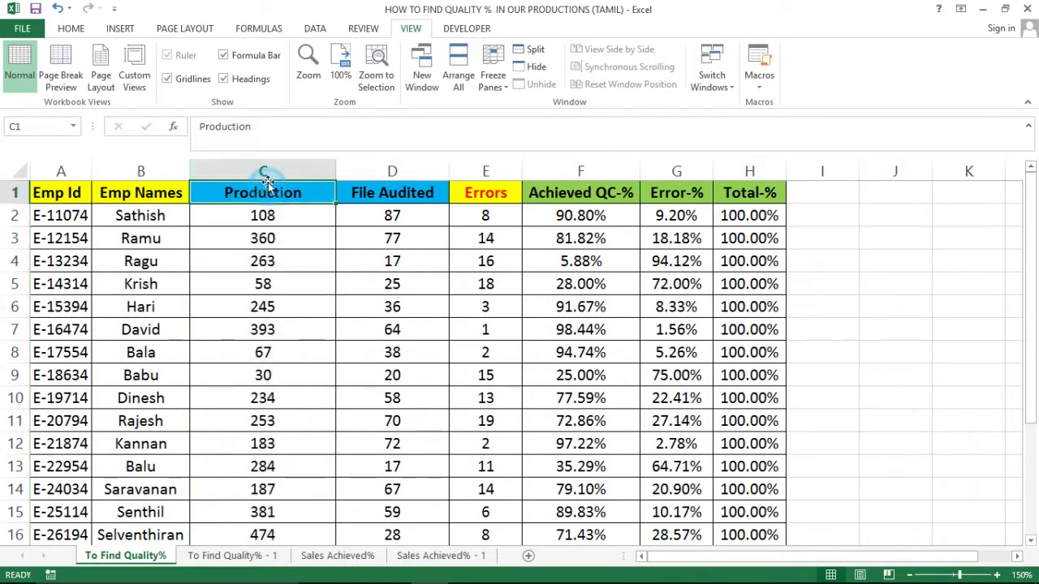
pyautogui.click(271, 176)
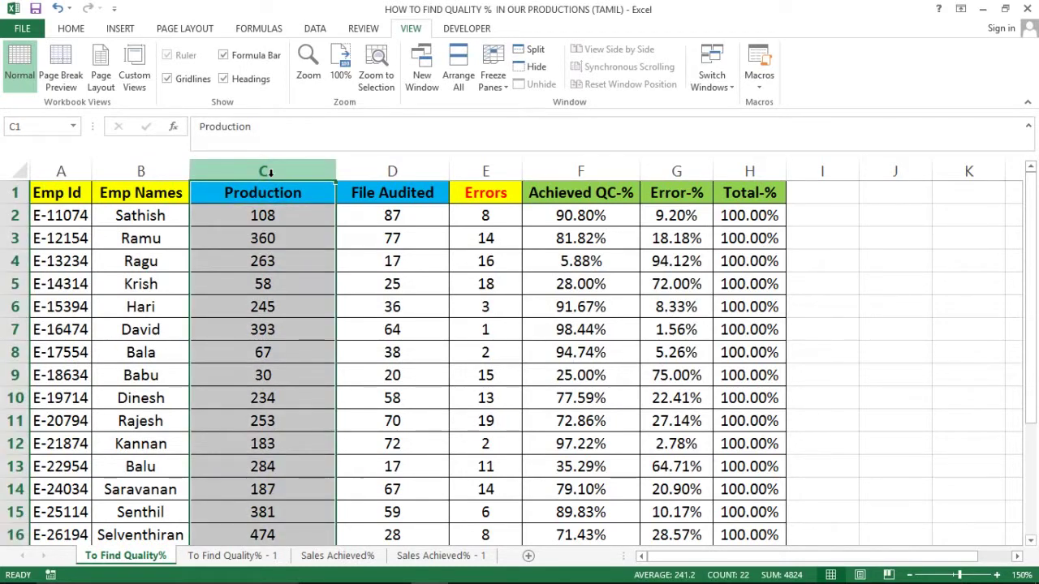
# Step: Compare the Production, File Audited and Errors columns and the first employee's values 108, 87 and 8
pyautogui.click(375, 171)
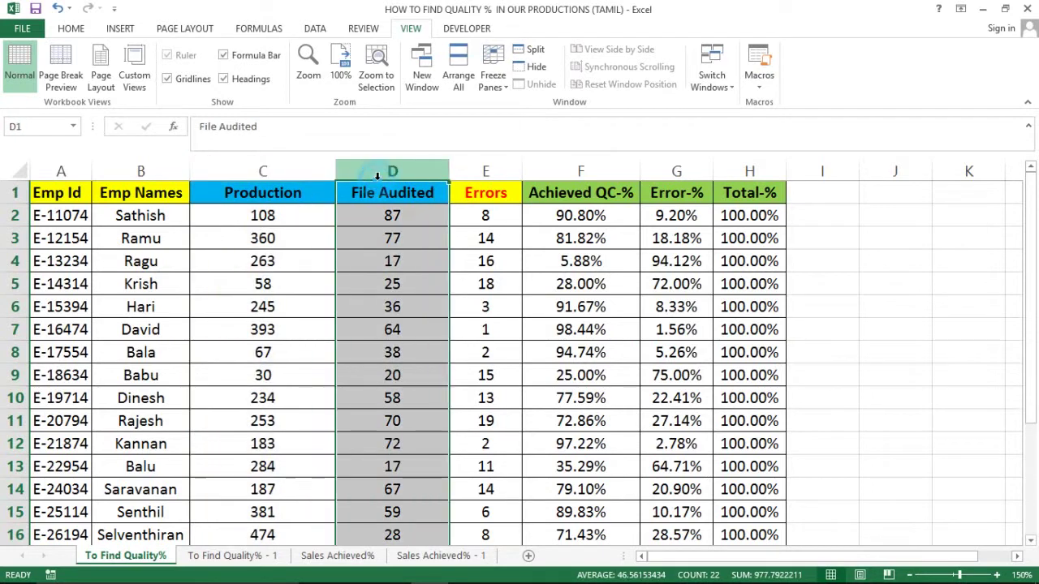
pyautogui.click(263, 171)
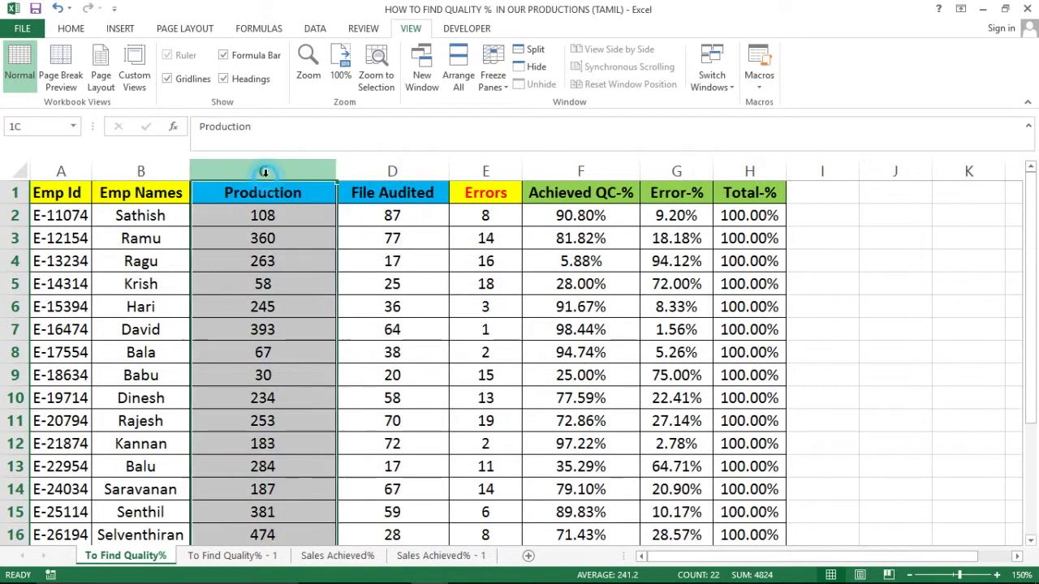
pyautogui.click(267, 215)
pyautogui.click(392, 171)
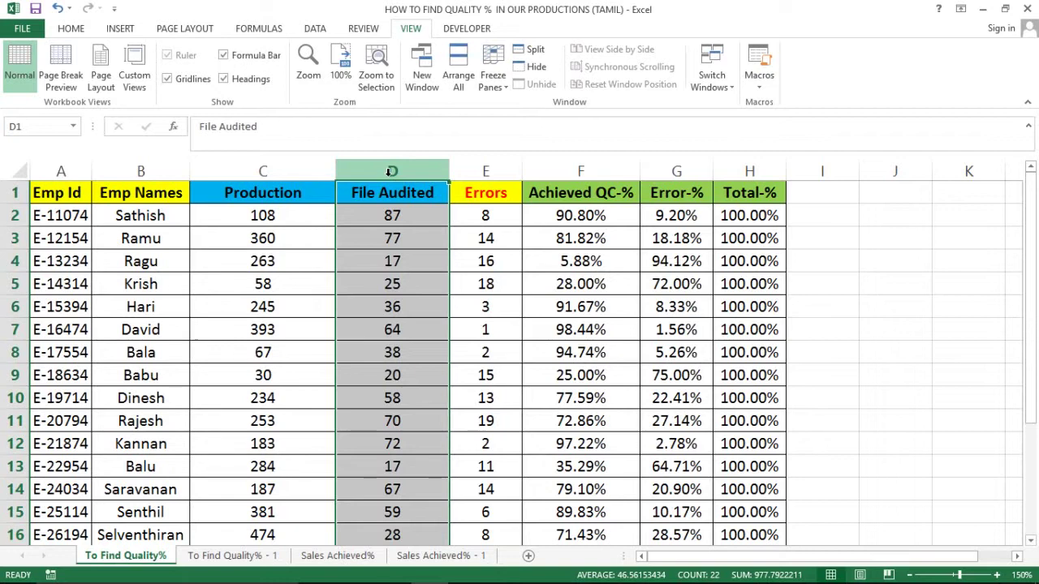
pyautogui.click(282, 172)
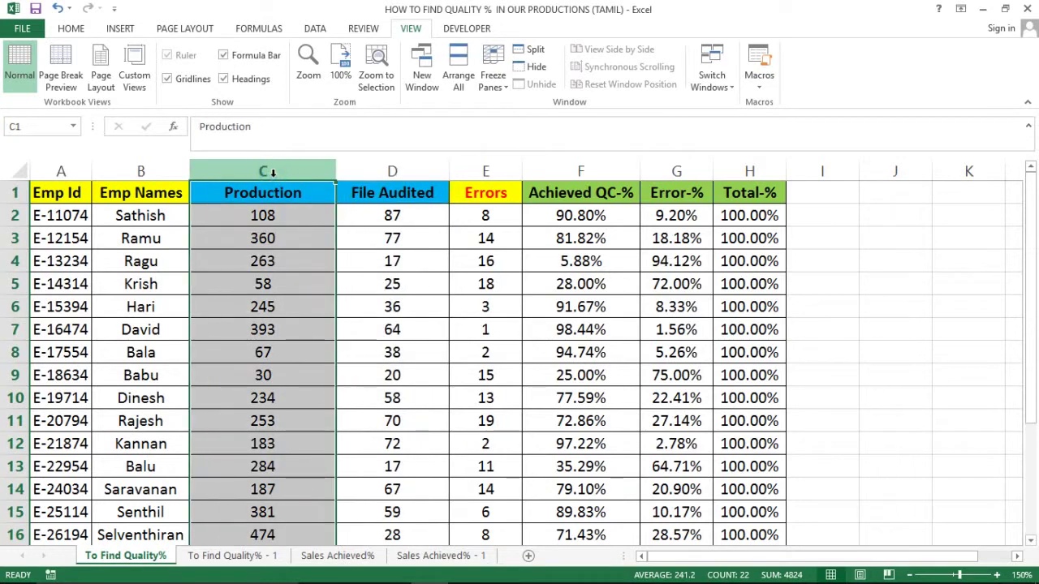
pyautogui.click(392, 168)
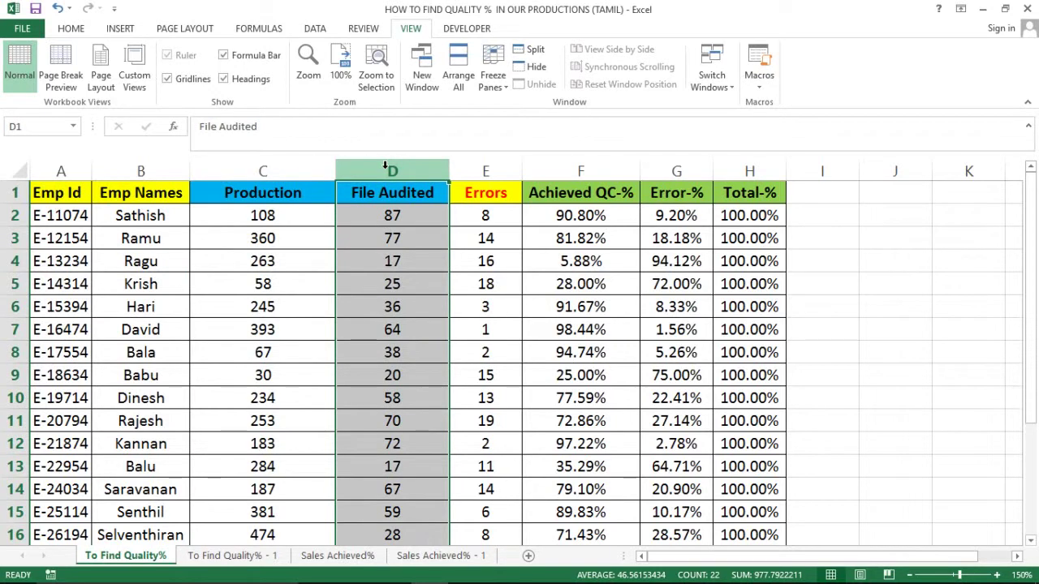
pyautogui.click(481, 185)
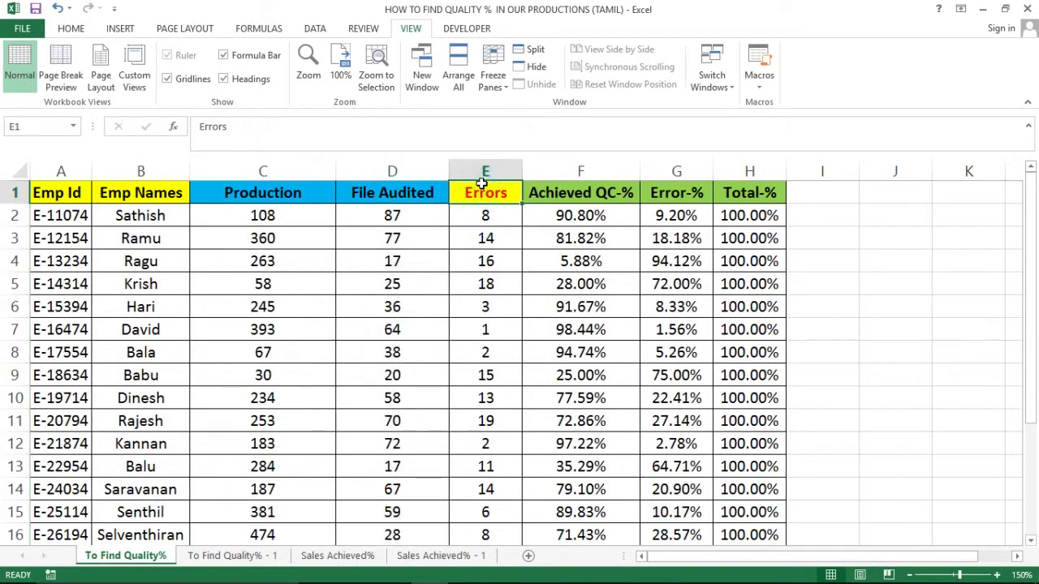
pyautogui.click(254, 165)
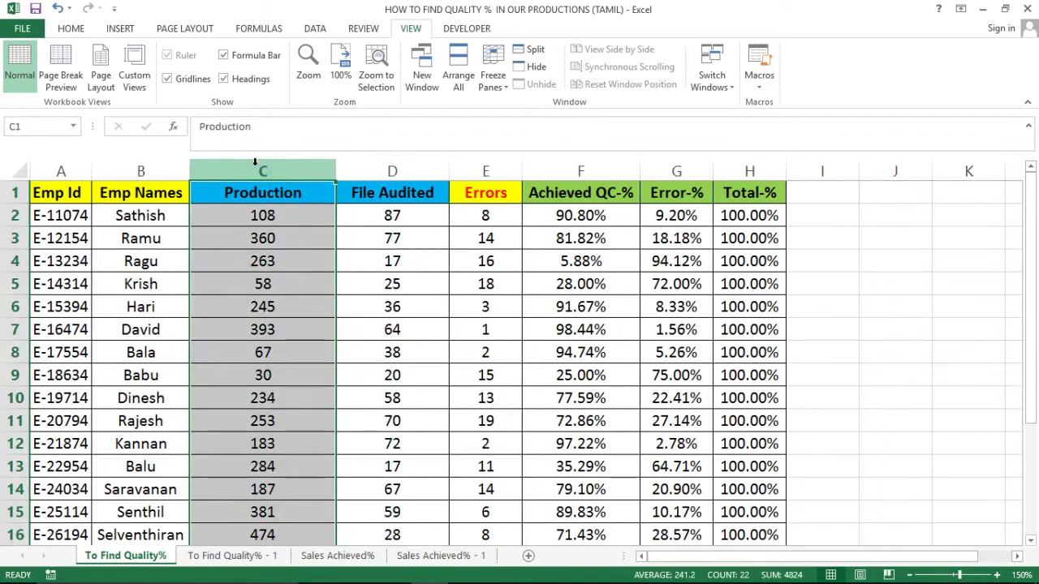
pyautogui.click(477, 175)
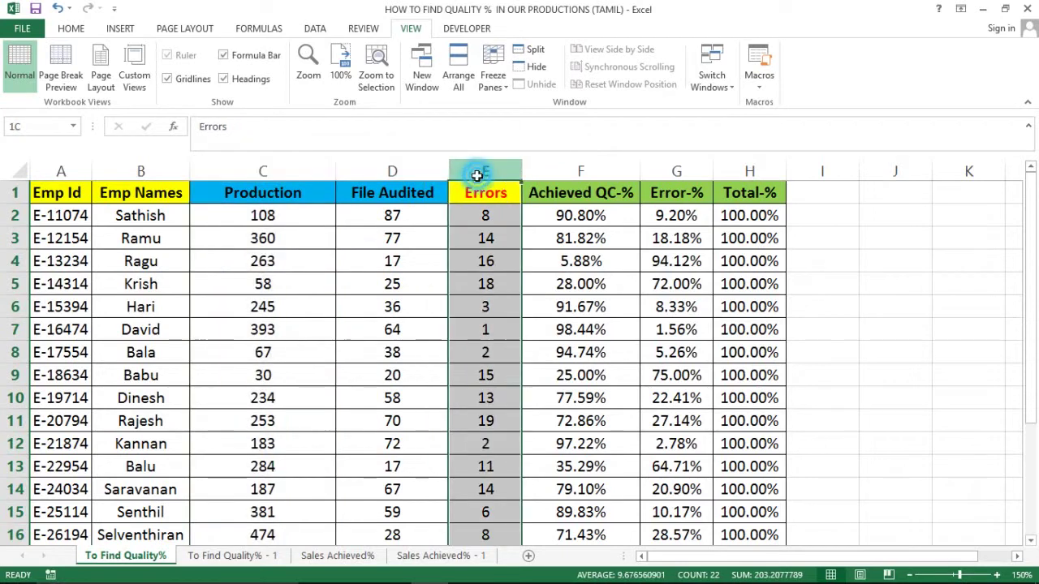
pyautogui.click(392, 170)
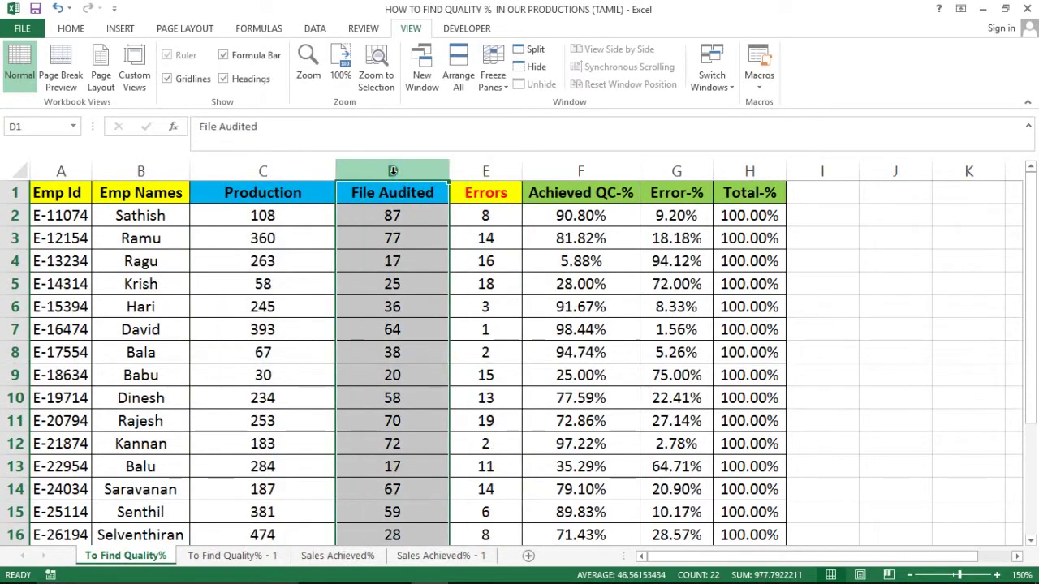
pyautogui.click(269, 214)
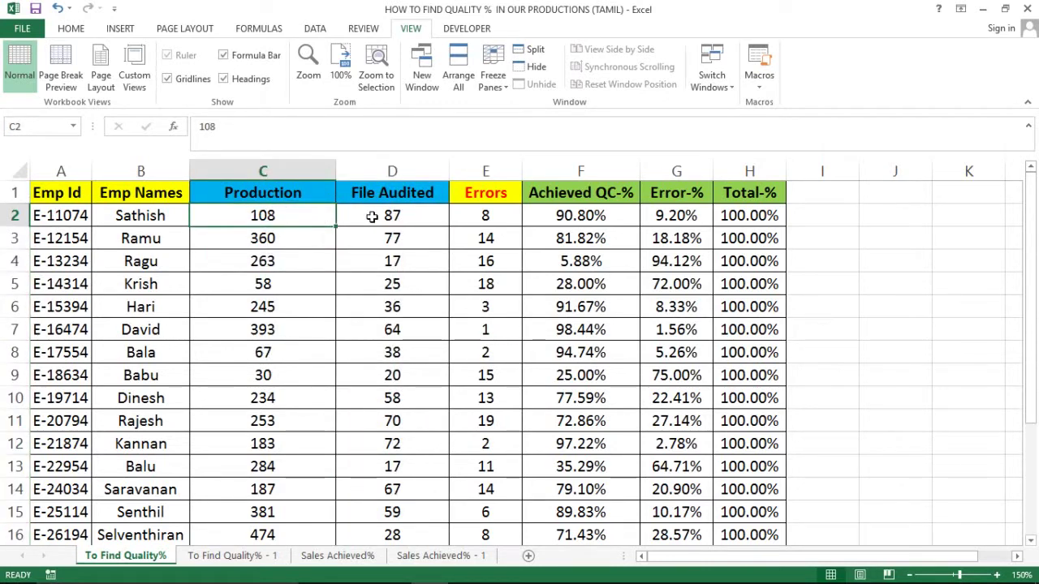
pyautogui.click(414, 214)
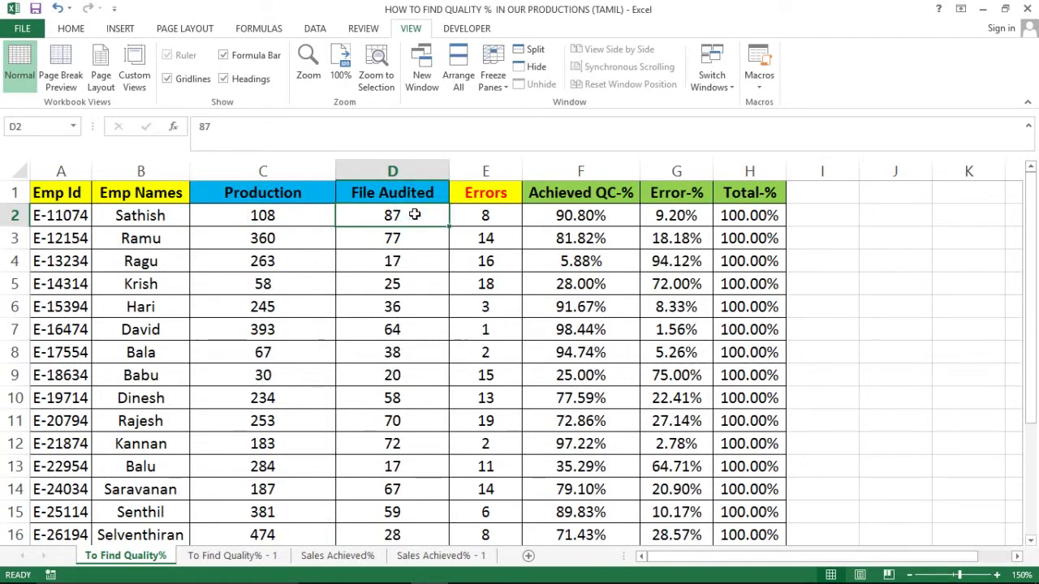
pyautogui.click(267, 215)
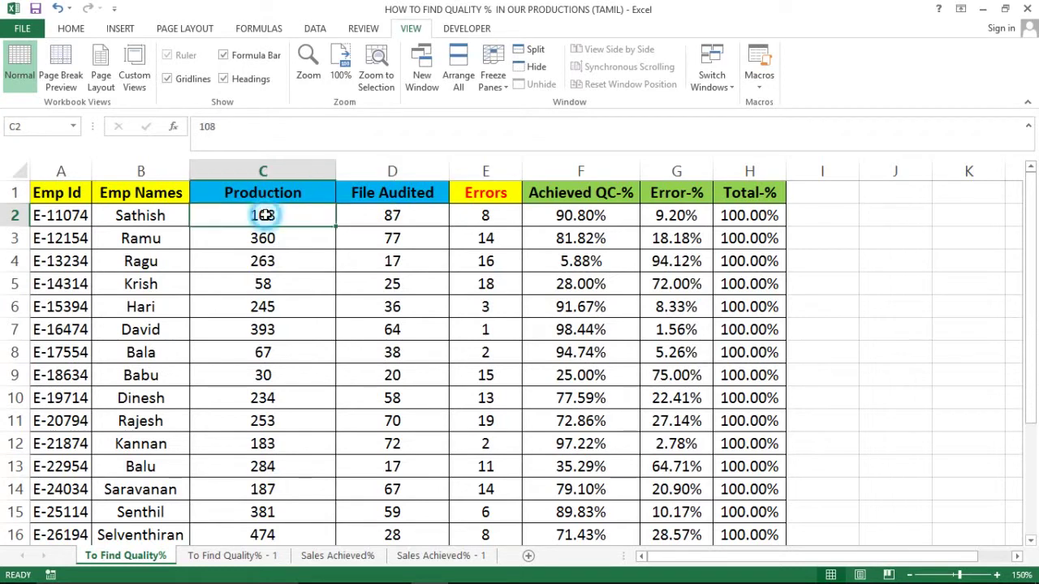
pyautogui.click(384, 215)
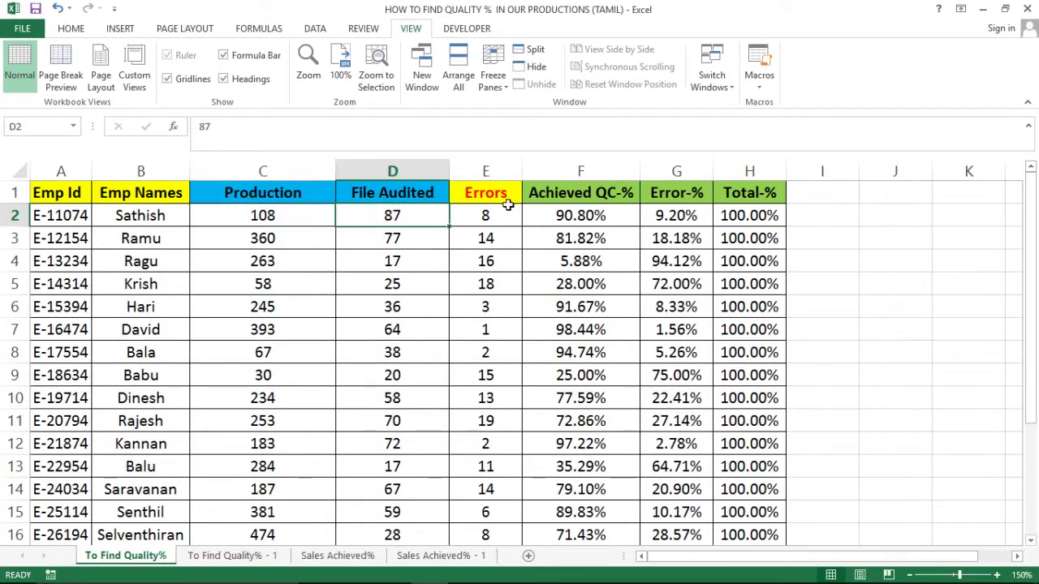
pyautogui.click(482, 215)
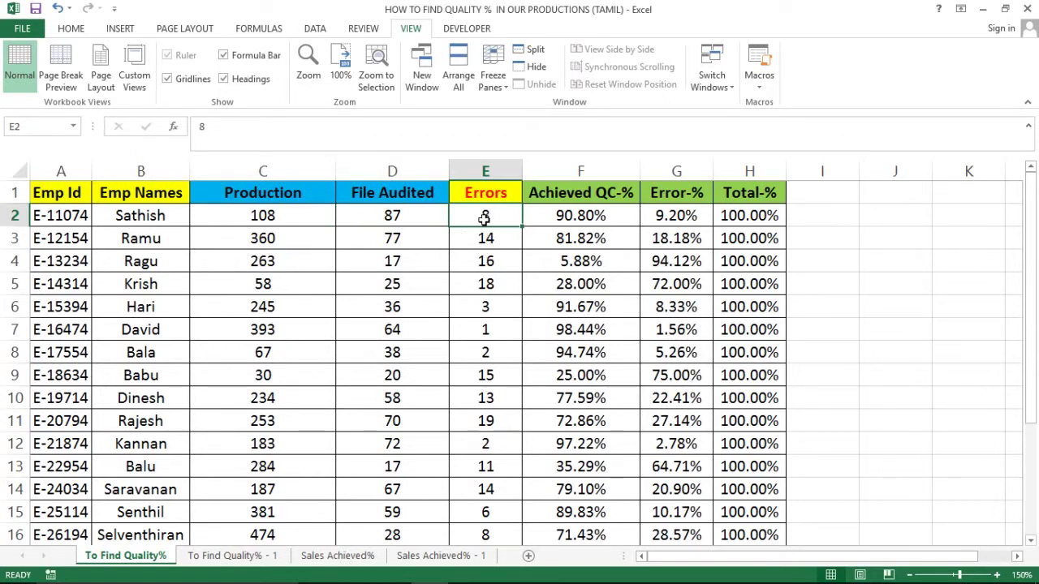
# Step: Inspect the first employee's Achieved QC-%, Error-% and Total-% formulas in row 2
pyautogui.click(558, 216)
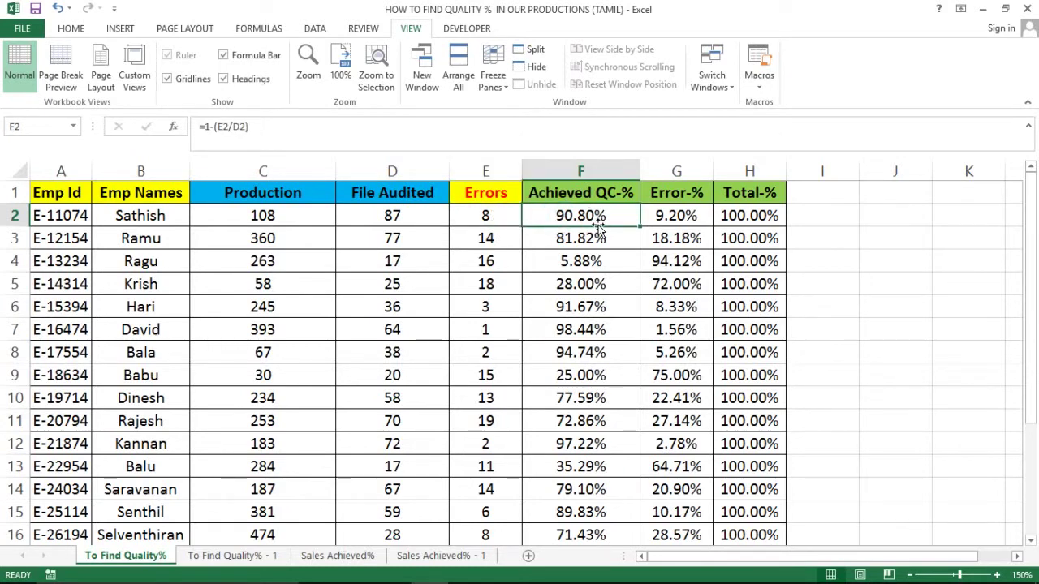
pyautogui.click(676, 219)
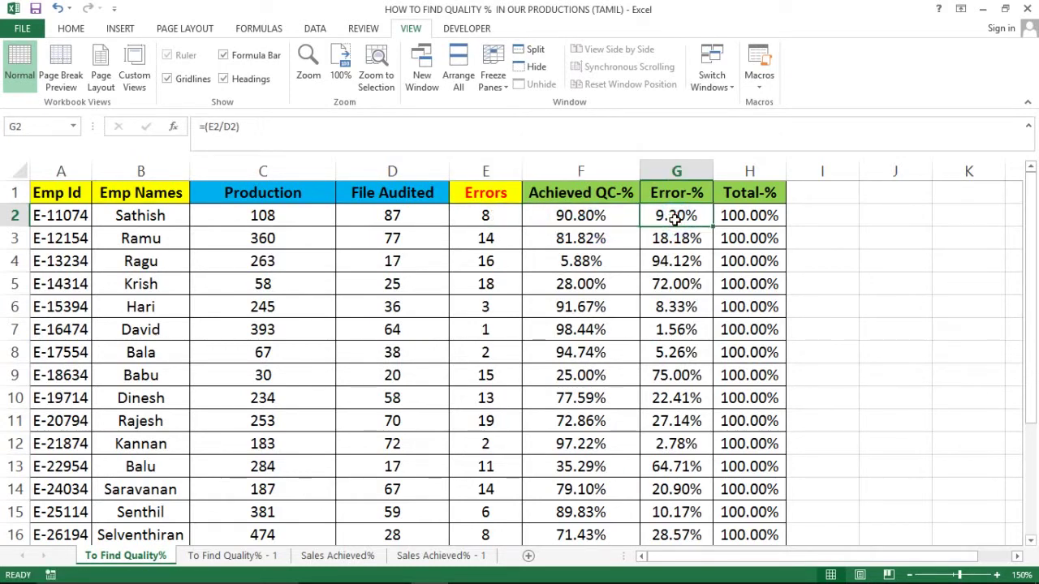
pyautogui.click(756, 213)
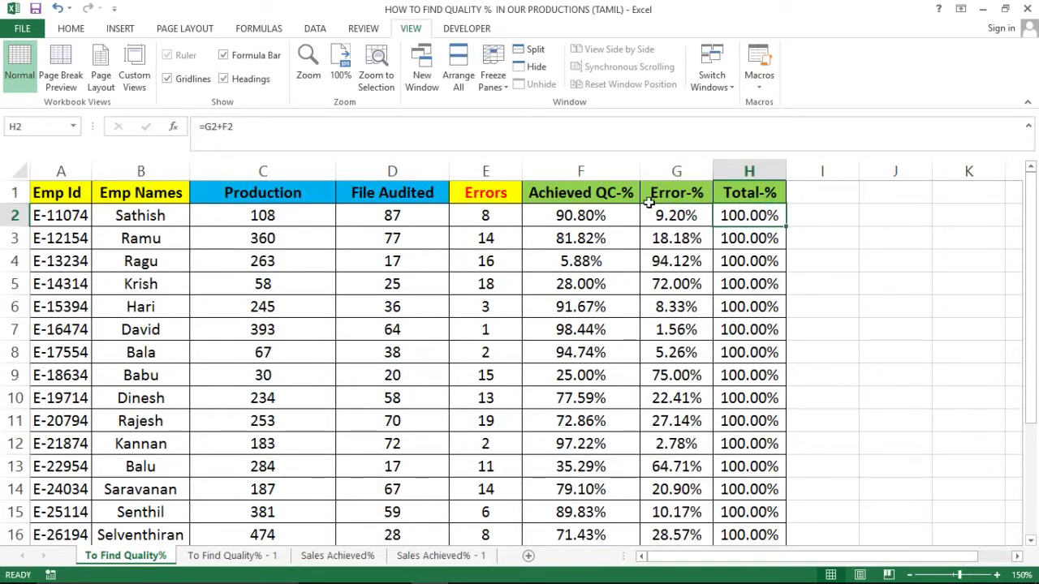
pyautogui.click(597, 213)
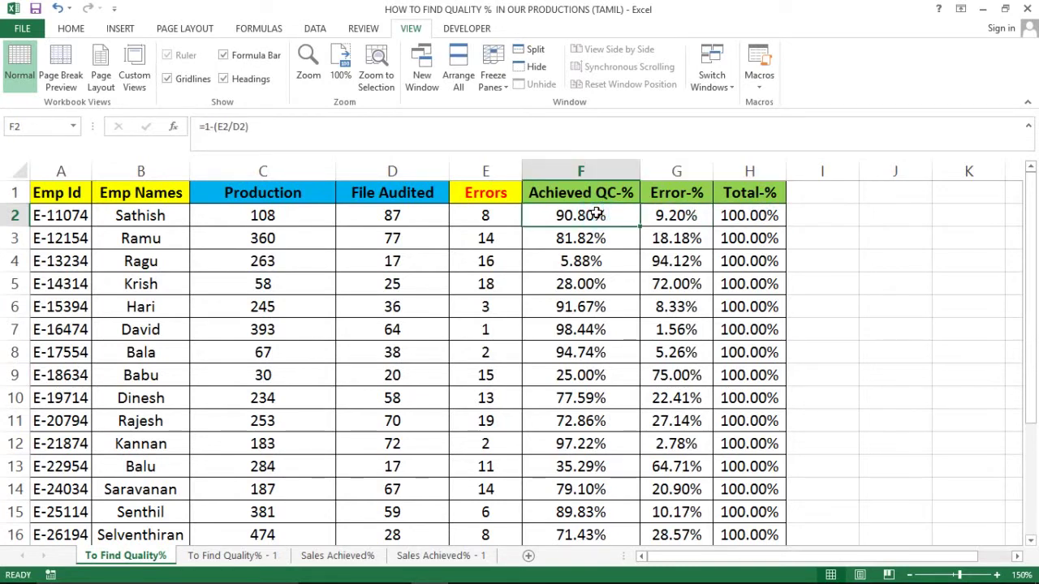
pyautogui.hotkey('shift', 'Right')
pyautogui.hotkey('shift', 'Left')
pyautogui.hotkey('shift', 'Right')
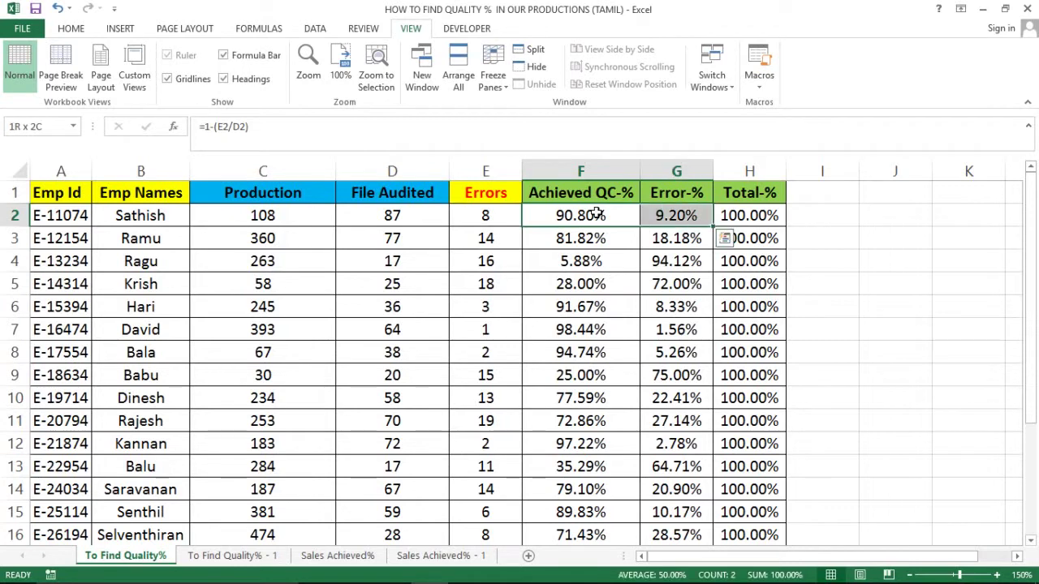
pyautogui.click(753, 215)
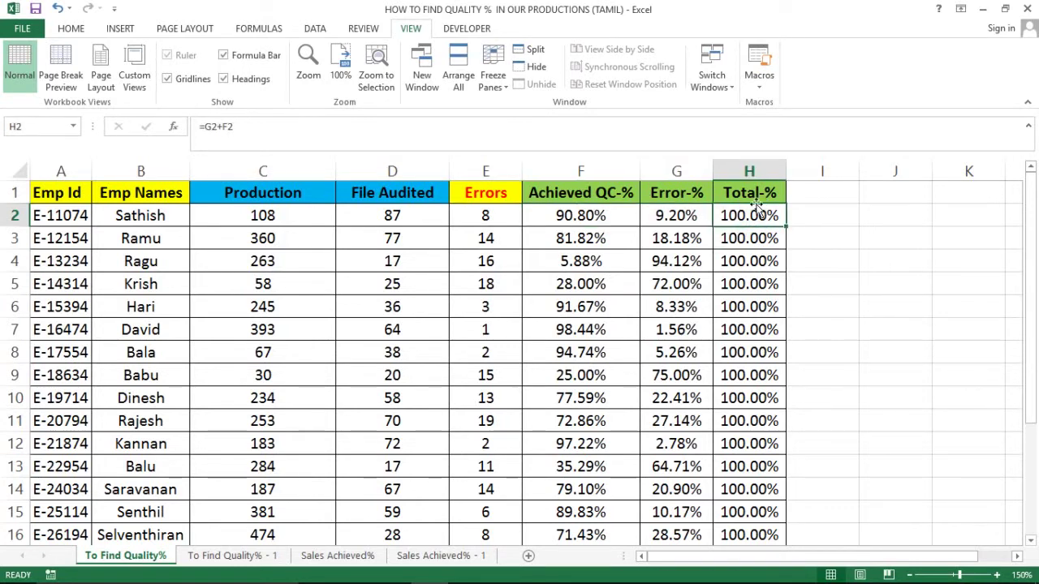
pyautogui.click(659, 216)
pyautogui.press('Left')
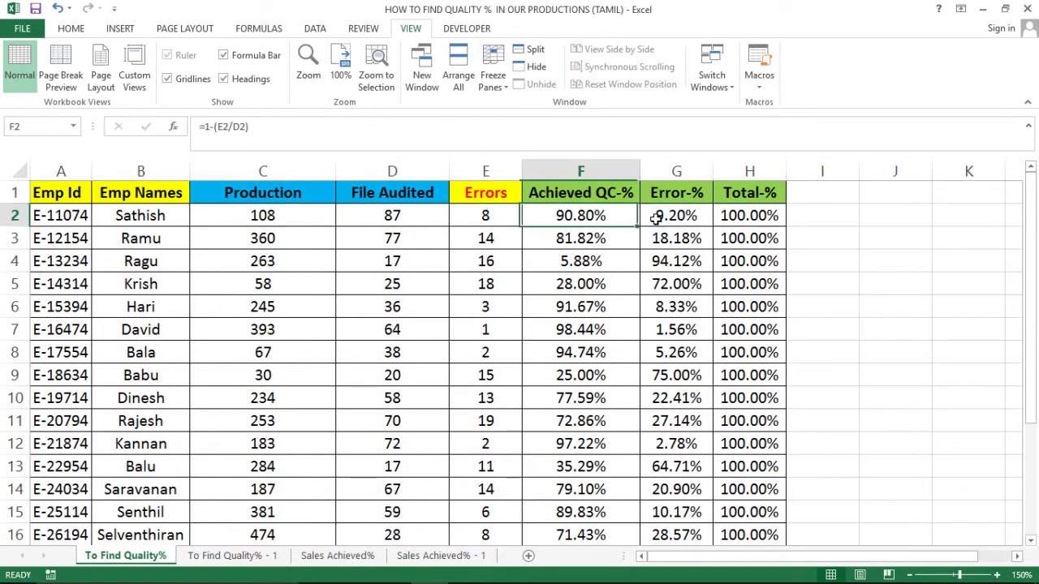
# Step: Show the Achieved QC-% formula, then confirm G2's Error-% is =(E2/D2), giving 9.20%
pyautogui.press('F2')
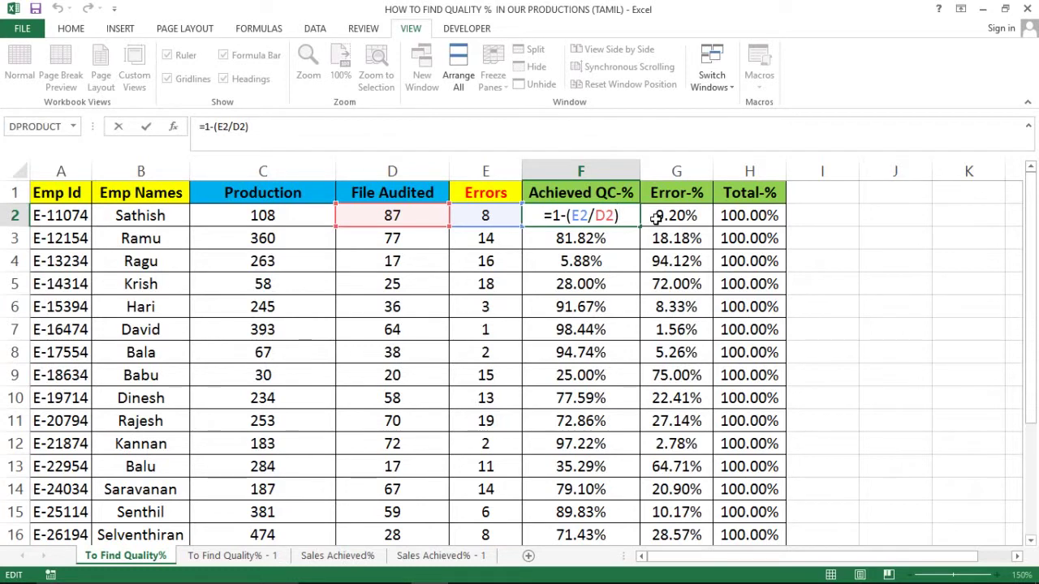
pyautogui.press('Return')
pyautogui.click(655, 218)
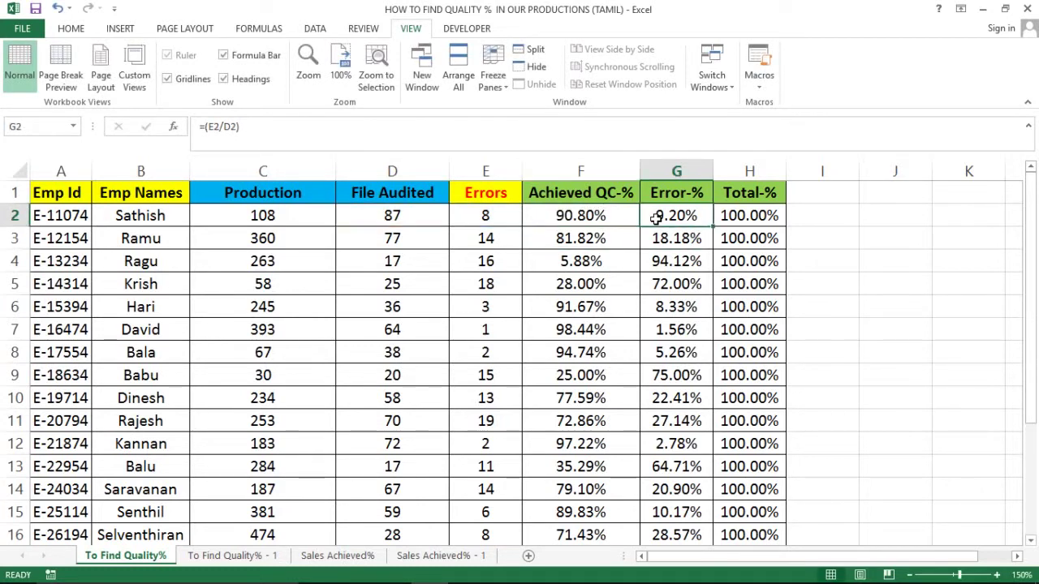
pyautogui.press('F2')
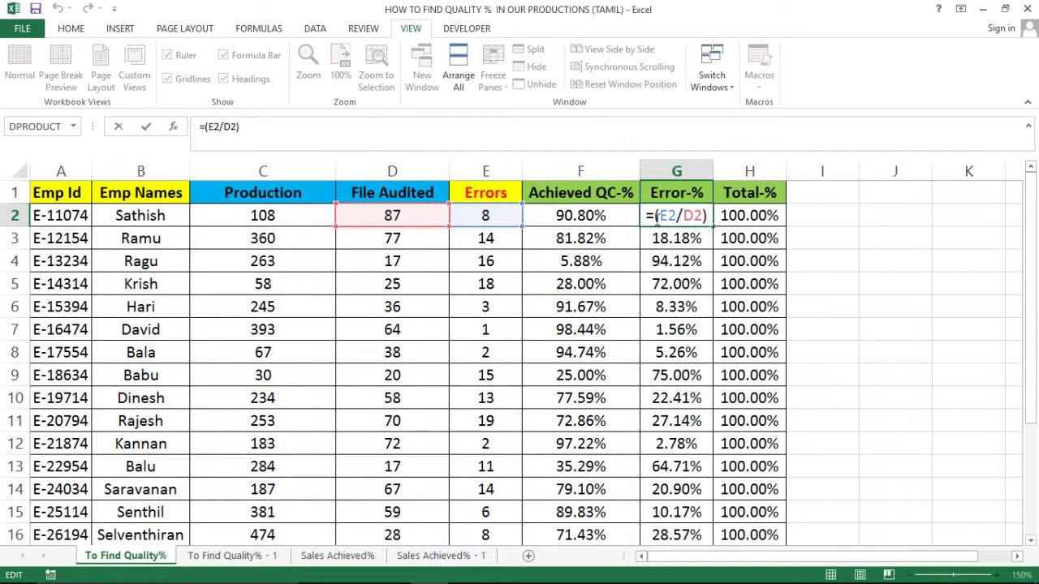
pyautogui.press('Escape')
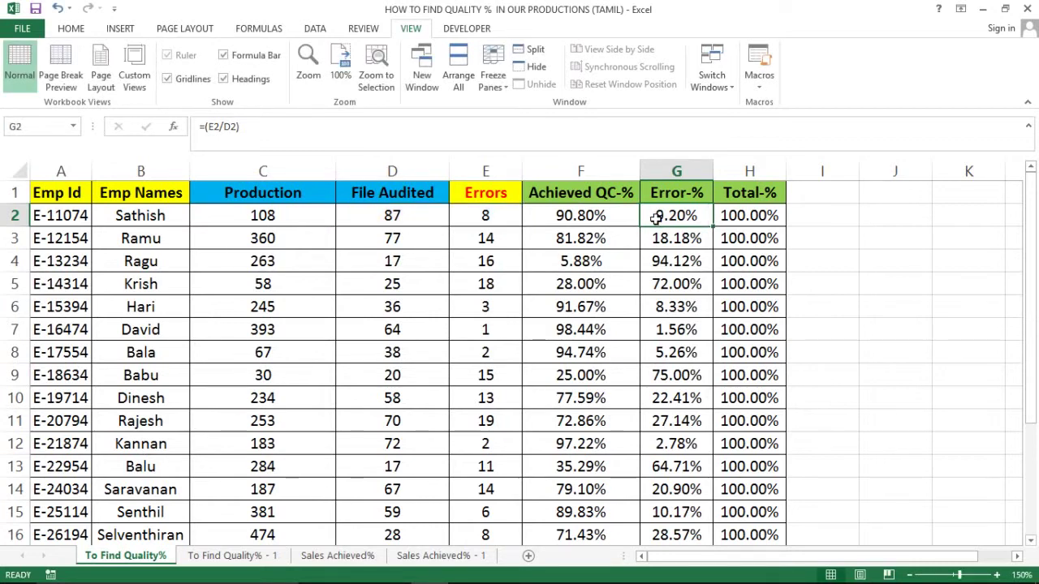
pyautogui.press('Right')
pyautogui.press('Left')
# Step: Step through the row 2 percentage cells, then visit the To Find Quality% - 1 sheet
pyautogui.press('Left')
pyautogui.press('Right')
pyautogui.press('Left')
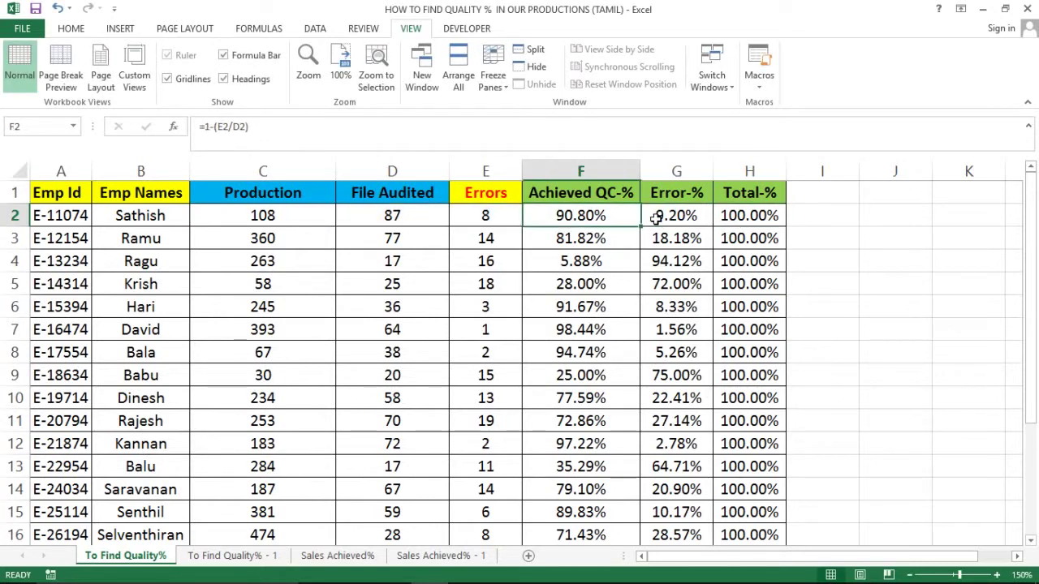
pyautogui.press('Left')
pyautogui.press('Left')
pyautogui.press('Right')
pyautogui.press('Right')
pyautogui.press('Right')
pyautogui.press('Left')
pyautogui.press('Right')
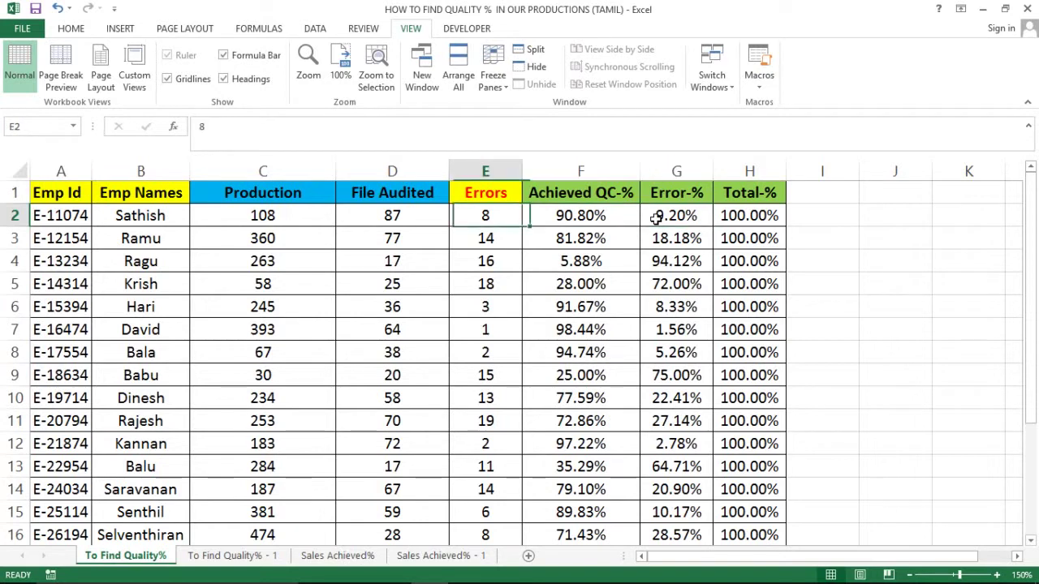
pyautogui.press('Left')
pyautogui.click(694, 205)
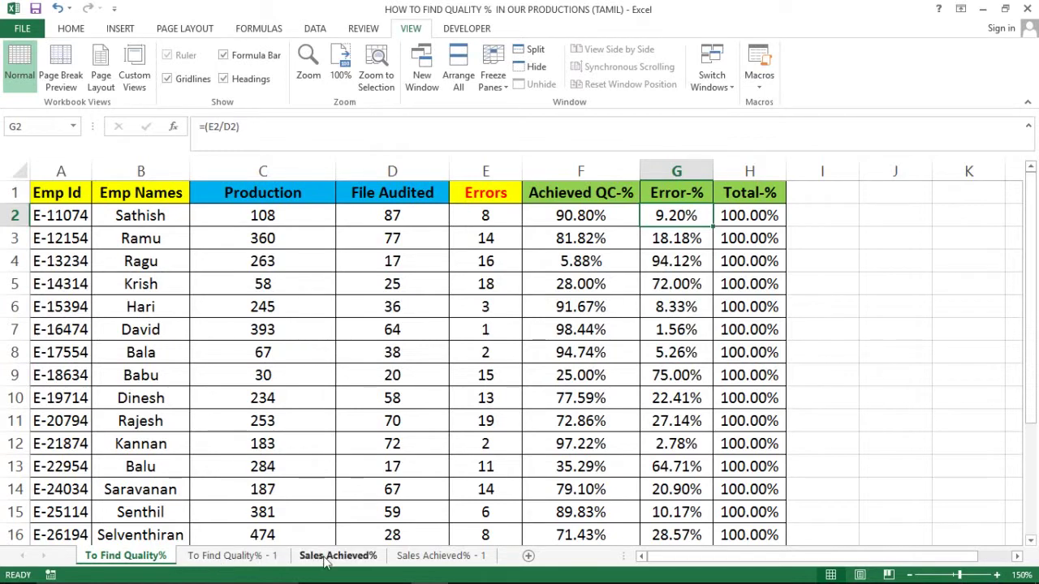
pyautogui.click(231, 555)
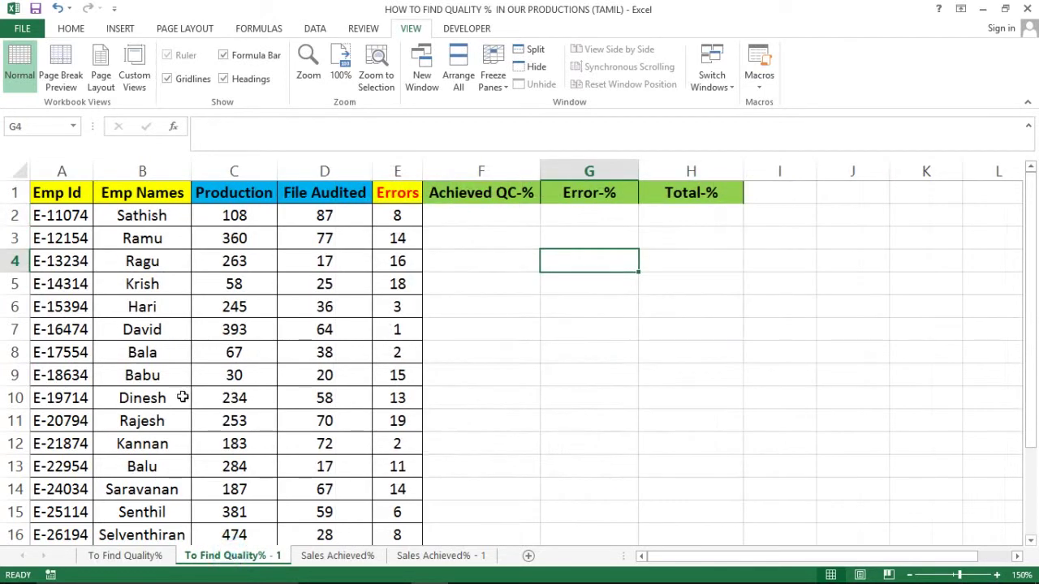
pyautogui.click(126, 555)
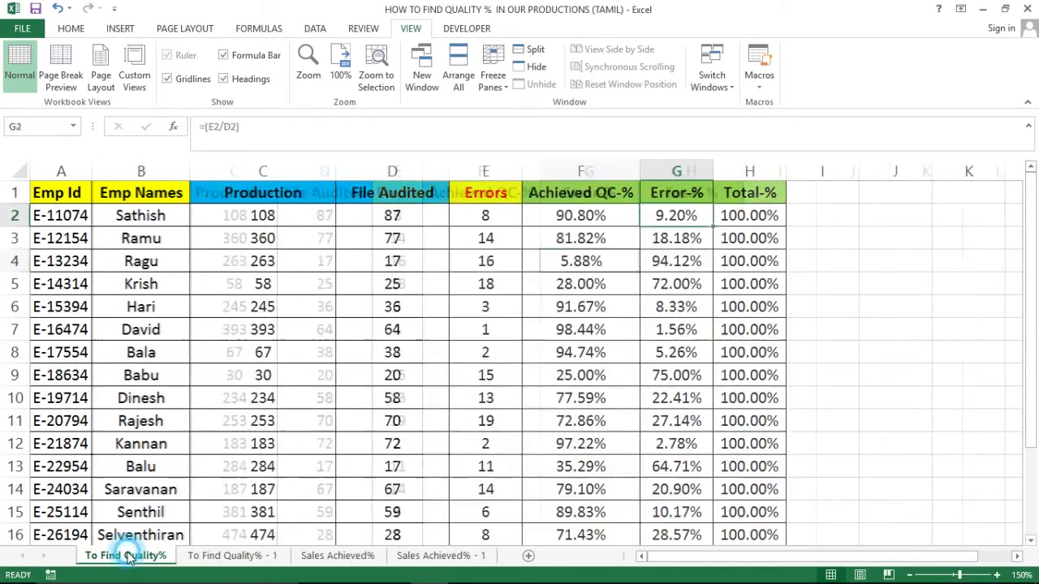
# Step: Go to the Sales Achieved% sheet and highlight the Emp Id, names and Jan–May sales data
pyautogui.click(195, 558)
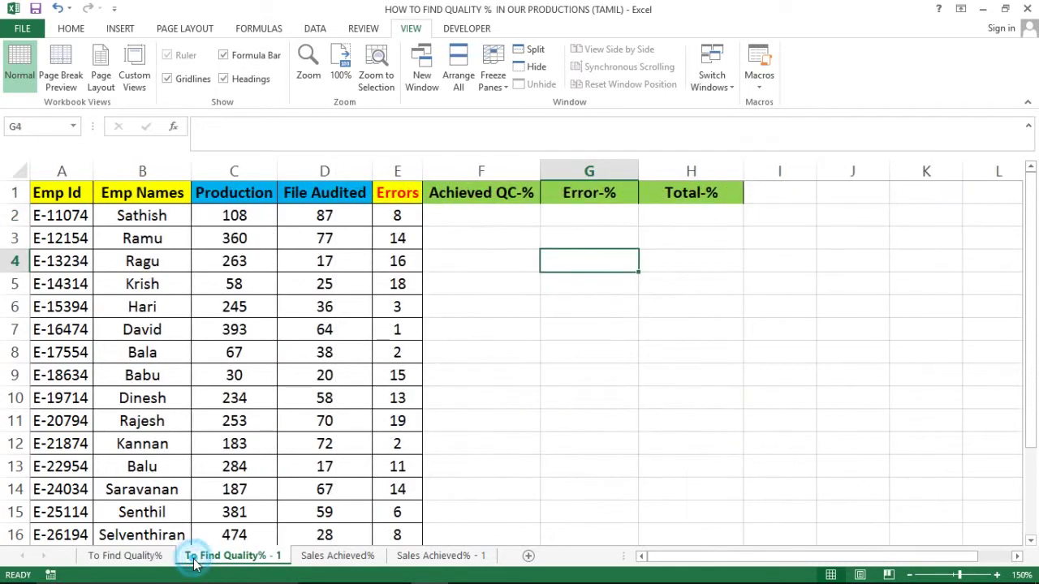
pyautogui.click(337, 555)
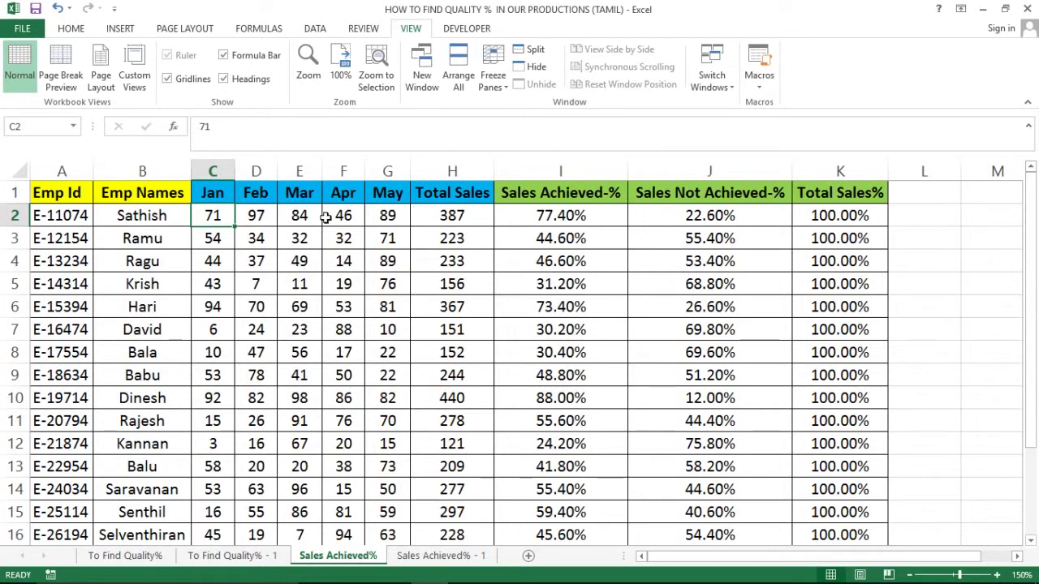
pyautogui.click(68, 168)
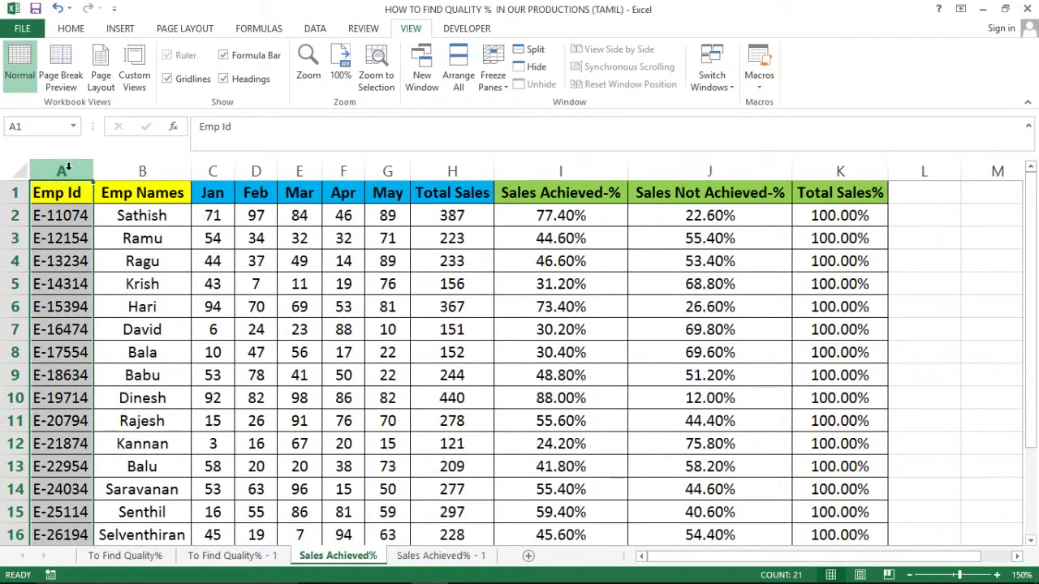
pyautogui.hotkey('shift', 'Right')
pyautogui.press('Right')
pyautogui.press('Right')
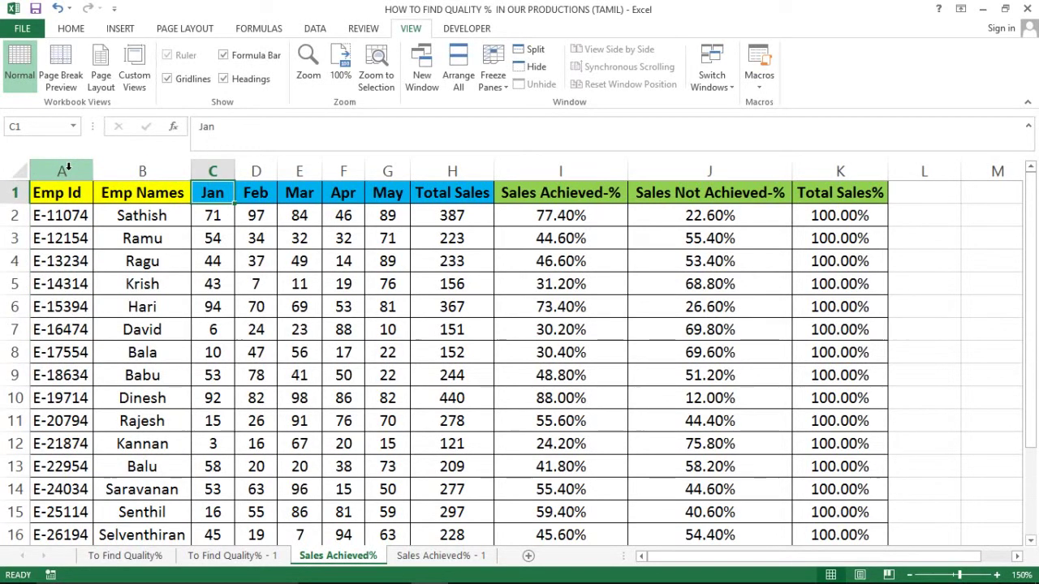
pyautogui.hotkey('shift', 'Right')
pyautogui.hotkey('shift', 'Right')
pyautogui.hotkey('shift', 'Right')
pyautogui.hotkey('shift', 'Right')
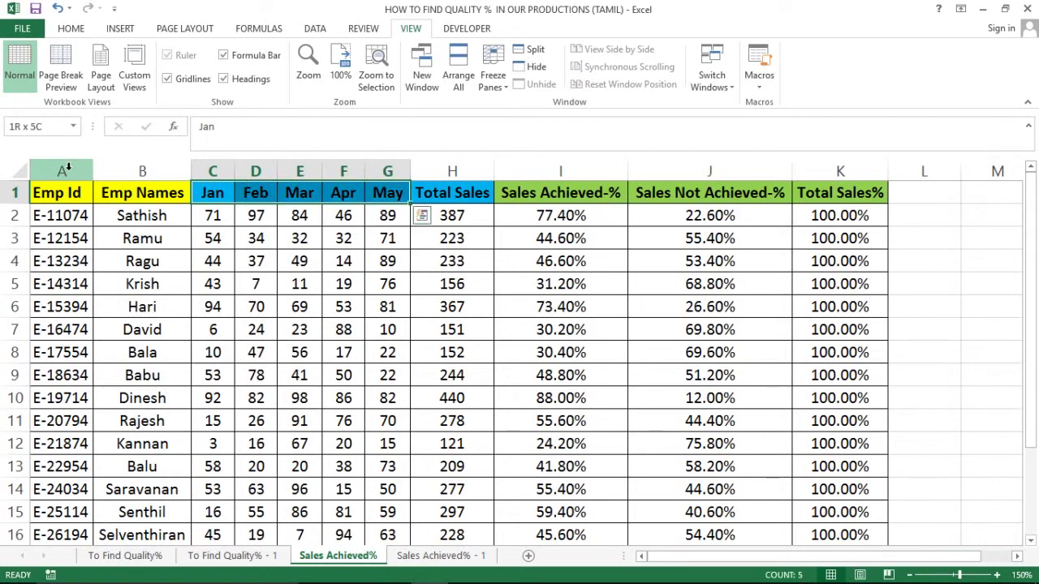
pyautogui.hotkey('shift', 'Down')
pyautogui.hotkey('shift', 'Down')
pyautogui.hotkey('shift', 'Down')
pyautogui.hotkey('shift', 'Down')
pyautogui.hotkey('shift', 'Down')
pyautogui.press('Down')
pyautogui.hotkey('shift', 'Right')
pyautogui.hotkey('shift', 'Down')
pyautogui.hotkey('shift', 'Left')
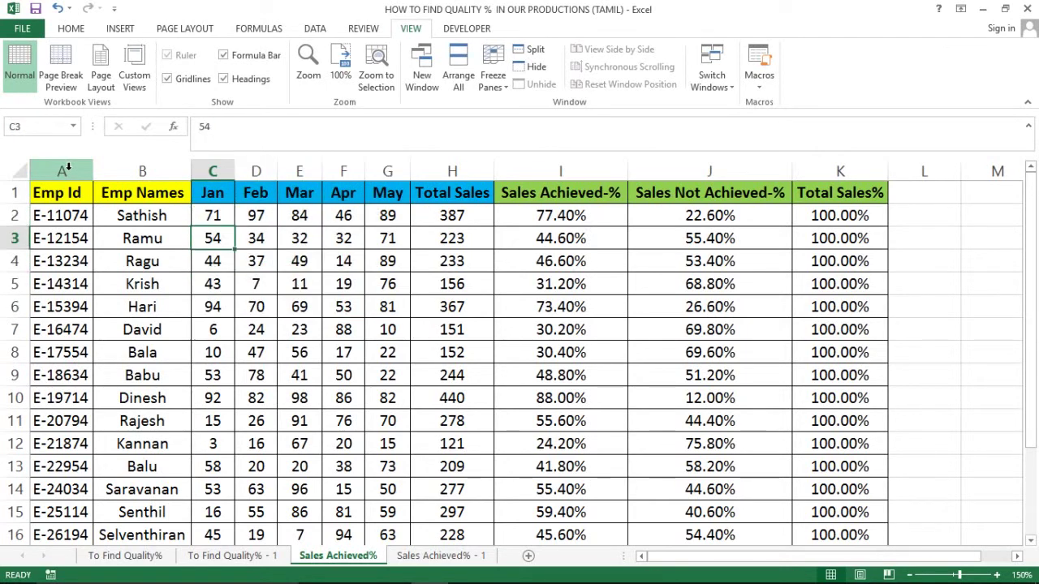
pyautogui.hotkey('shift', 'Up')
pyautogui.hotkey('shift', 'Right')
pyautogui.hotkey('shift', 'Right')
pyautogui.hotkey('shift', 'Right')
pyautogui.press('Right')
# Step: Confirm H2's Total Sales is =SUM(C2:G2), giving 387, and select the Total Sales column
pyautogui.press('Right')
pyautogui.press('Right')
pyautogui.press('Right')
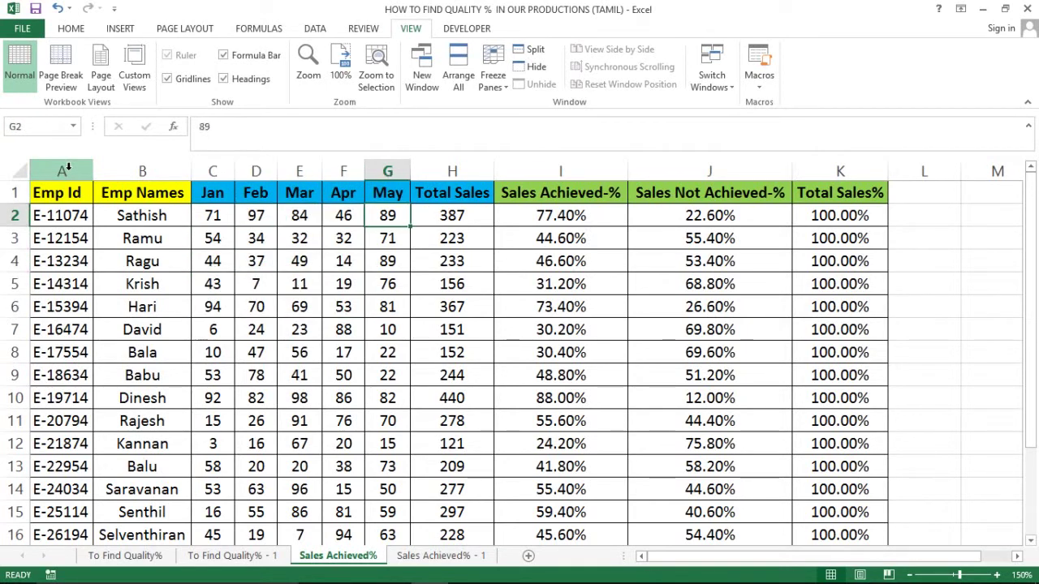
pyautogui.press('Right')
pyautogui.press('Right')
pyautogui.press('Left')
pyautogui.press('F2')
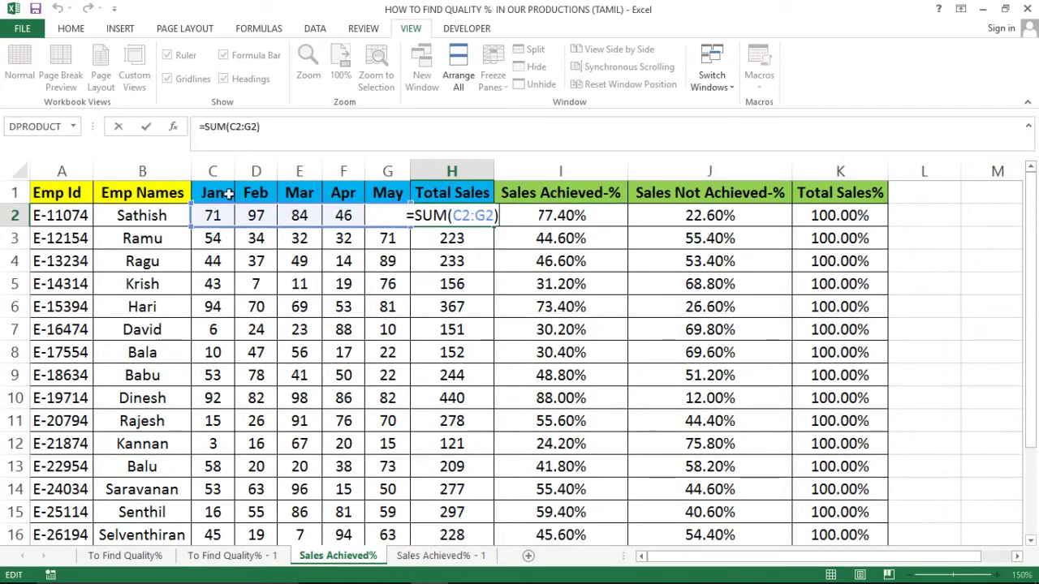
pyautogui.click(475, 216)
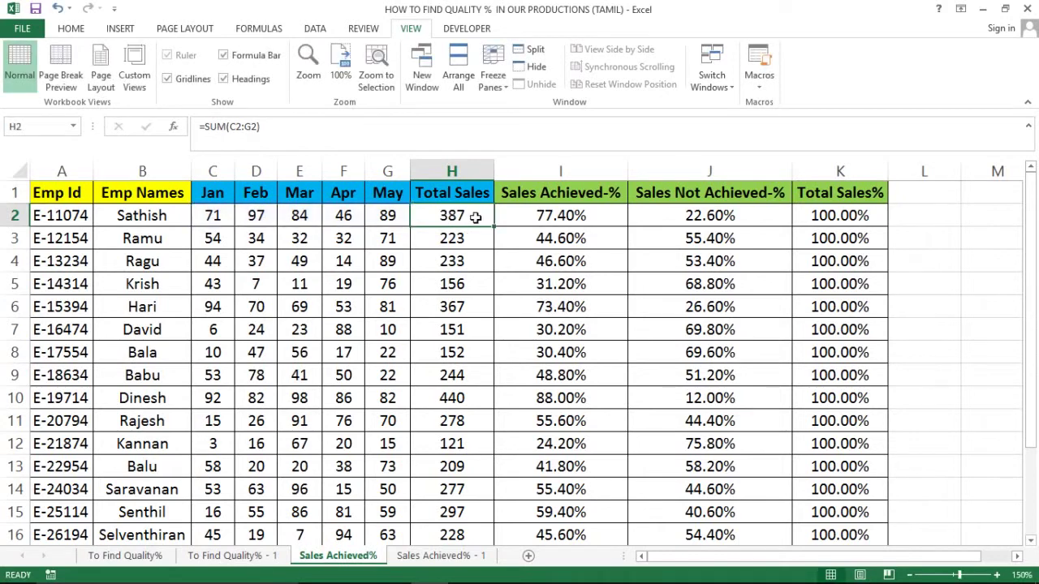
pyautogui.press('Left')
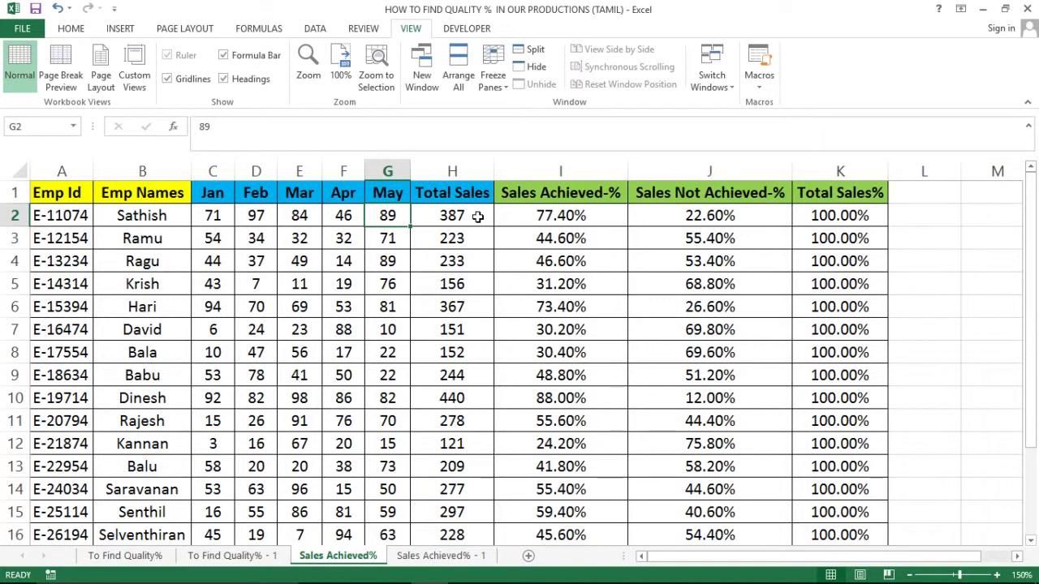
pyautogui.press('Right')
pyautogui.hotkey('ctrl', 'shift', 'Down')
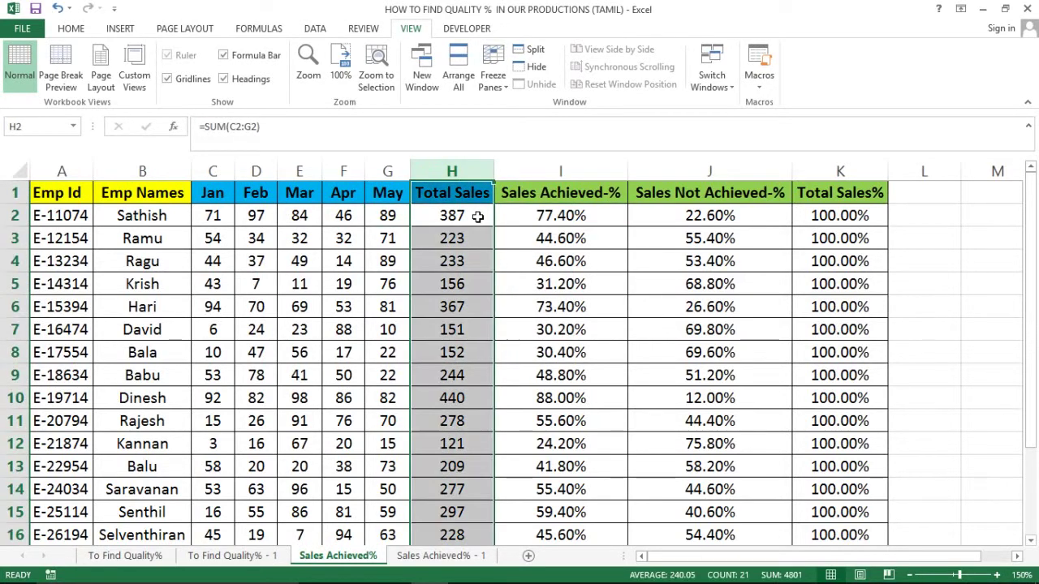
pyautogui.click(478, 217)
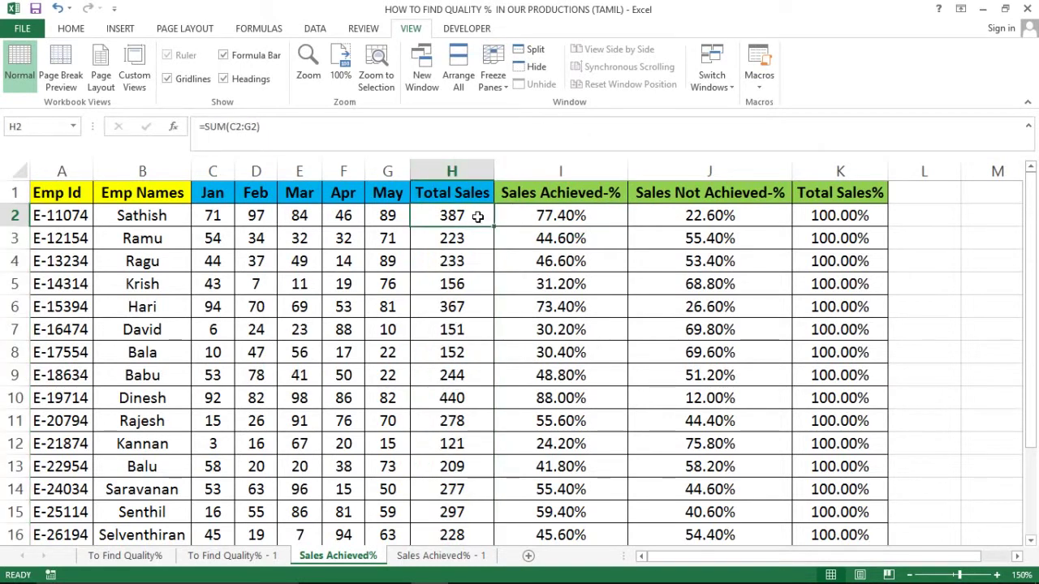
# Step: Check the first employee's Sales Achieved-% formula in I2, showing 77.40%
pyautogui.hotkey('ctrl', 'shift', 'Down')
pyautogui.press('Right')
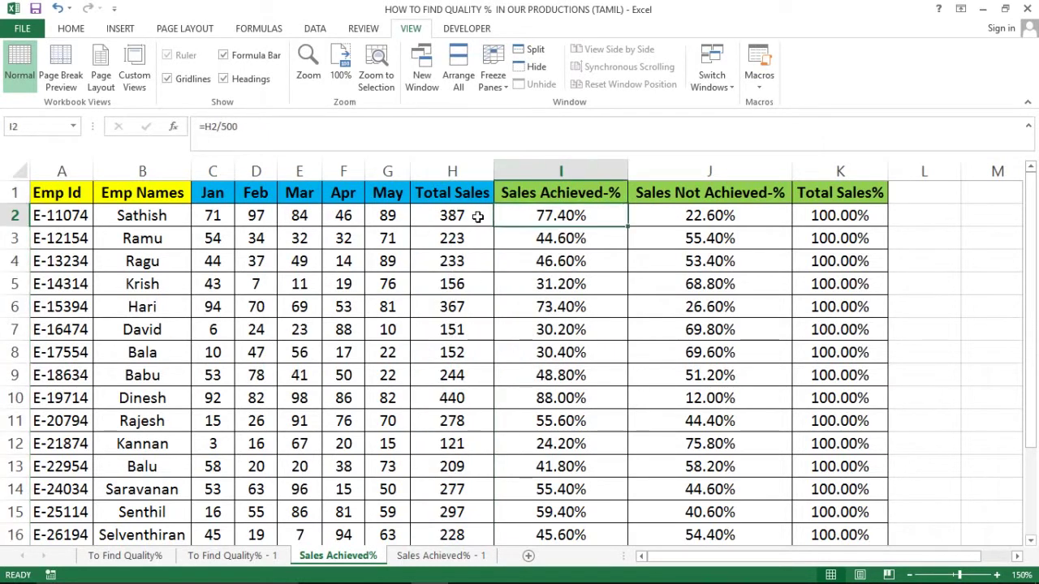
pyautogui.press('Left')
pyautogui.press('Right')
pyautogui.press('F2')
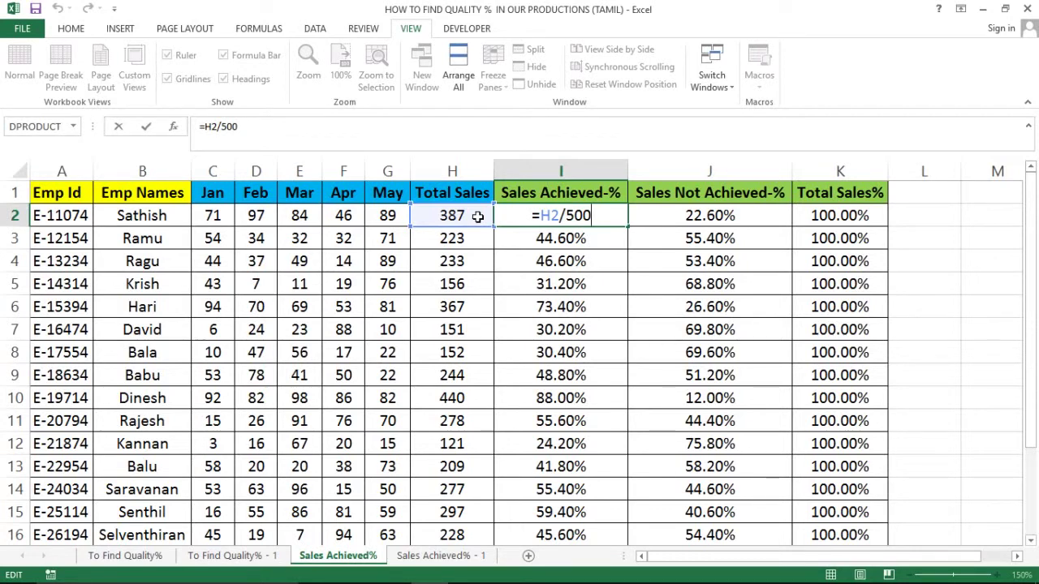
pyautogui.hotkey('ctrl', 'Return')
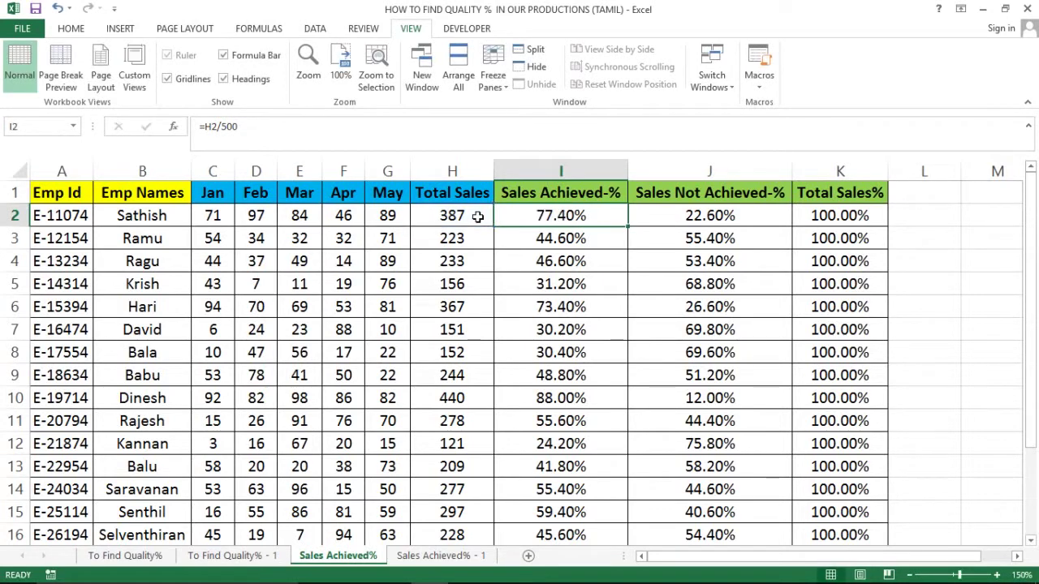
# Step: Commit =1-(H2/500) in J2 for 22.60%, and check K2's =J2+I2 total
pyautogui.press('Right')
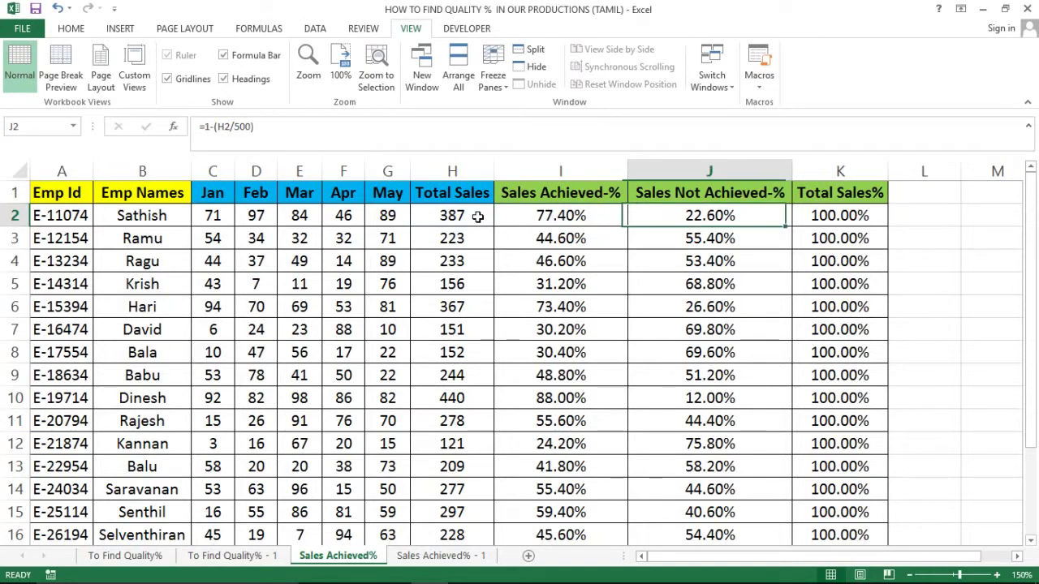
pyautogui.press('F2')
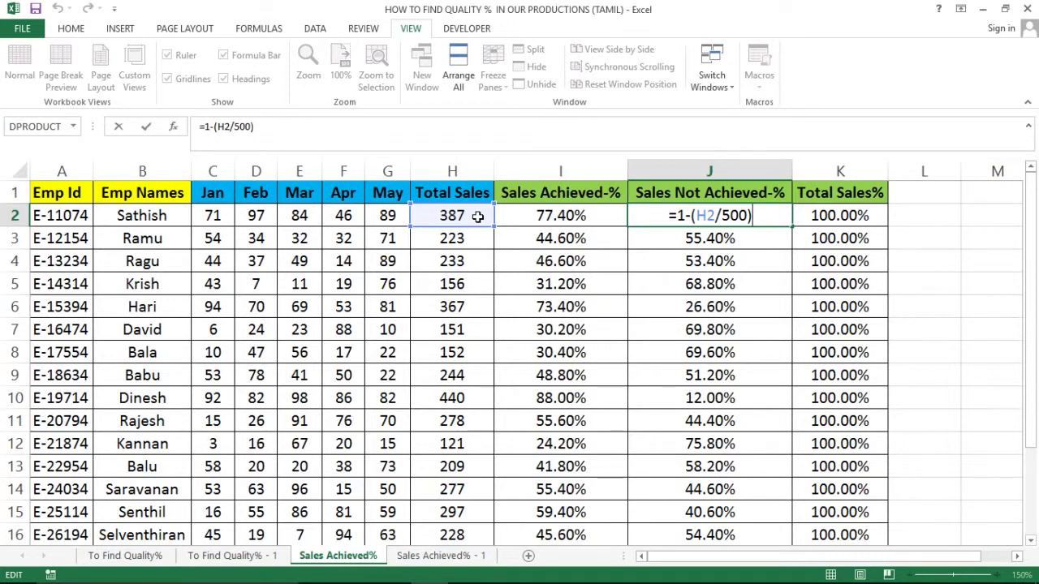
pyautogui.press('Tab')
pyautogui.press('F2')
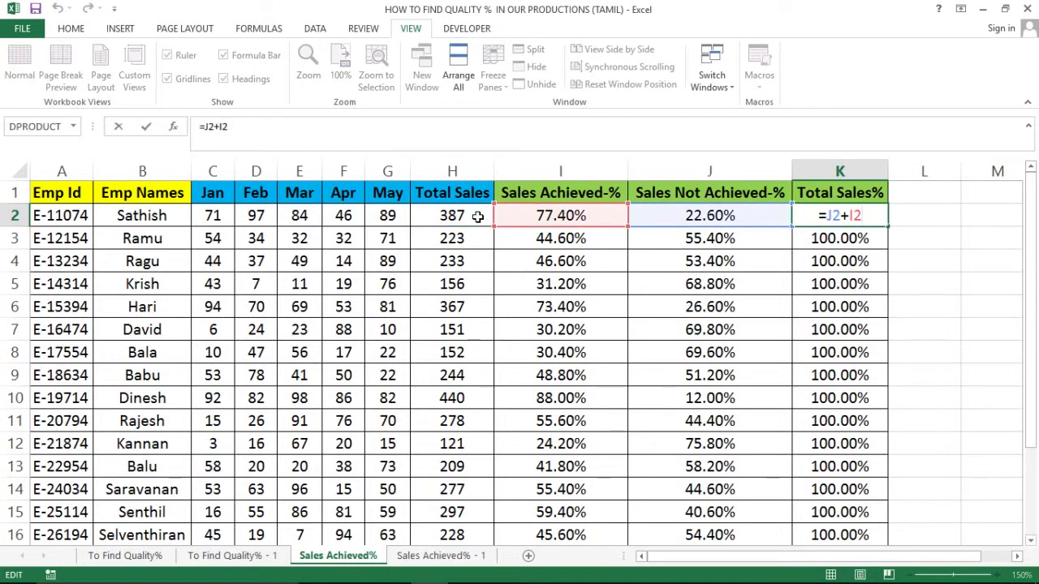
pyautogui.hotkey('shift', 'Tab')
# Step: Verify I2 and J2 add up to 100%, then return to Emp Id in A2
pyautogui.hotkey('shift', 'Left')
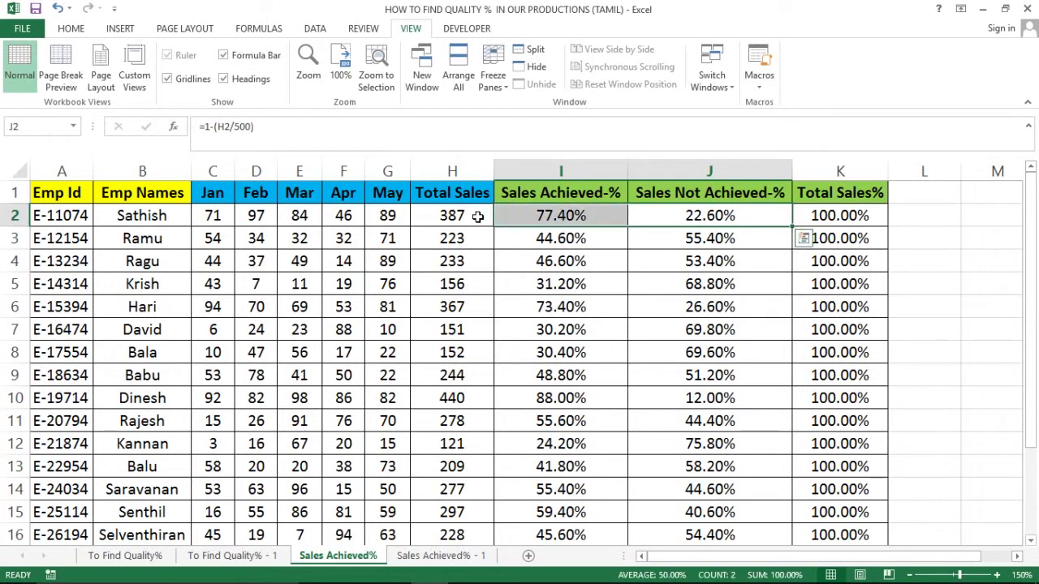
pyautogui.hotkey('shift', 'Right')
pyautogui.press('Left')
pyautogui.hotkey('shift', 'Right')
pyautogui.press('Left')
pyautogui.press('Left')
pyautogui.press('Left')
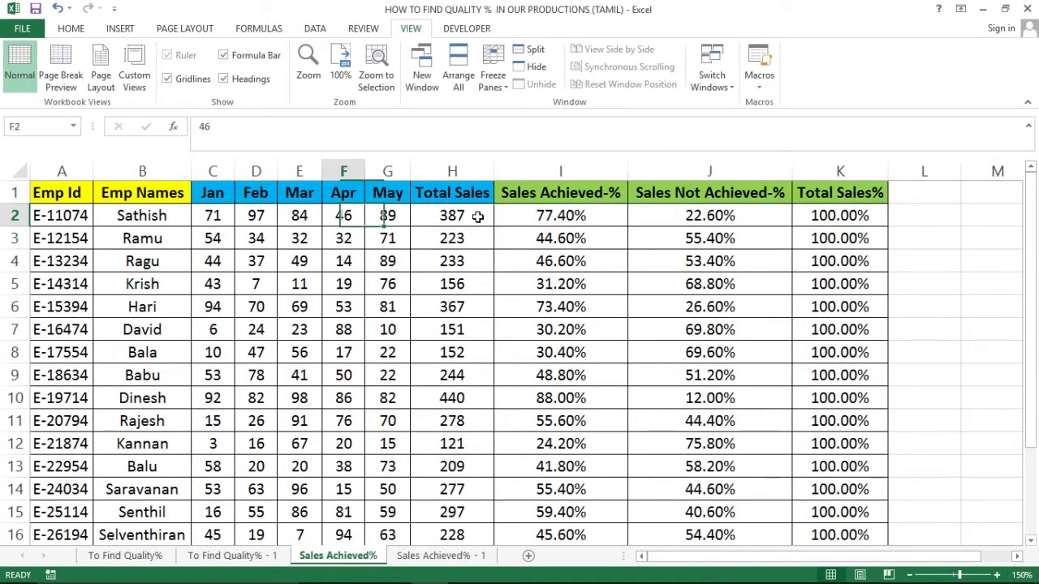
pyautogui.press('Left')
pyautogui.press('Left')
pyautogui.press('Left')
pyautogui.press('Left')
pyautogui.press('Left')
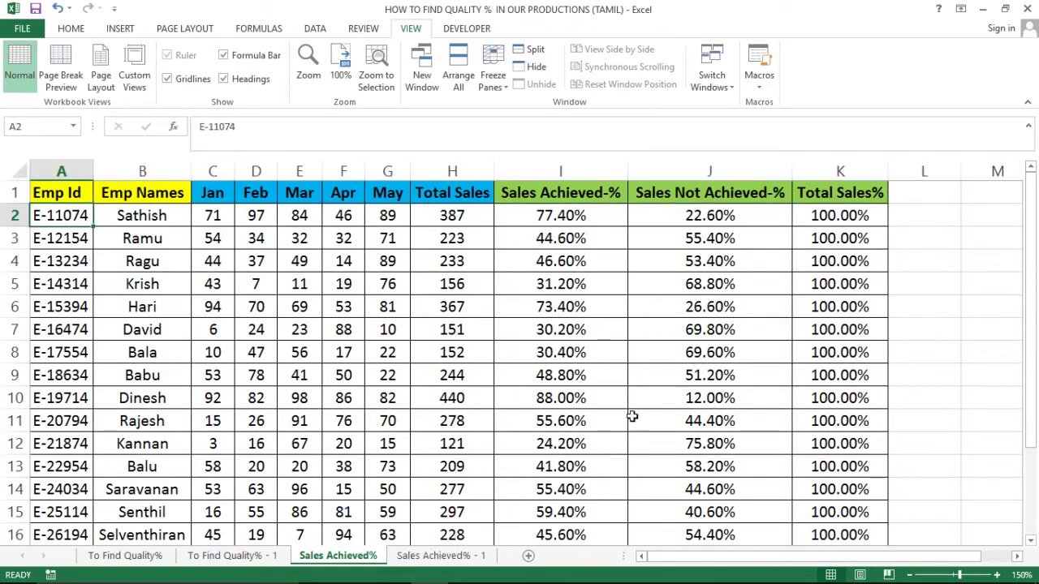
# Step: Pass through the Sales Achieved% - 1 sheet to To Find Quality% and browse its header row
pyautogui.click(441, 556)
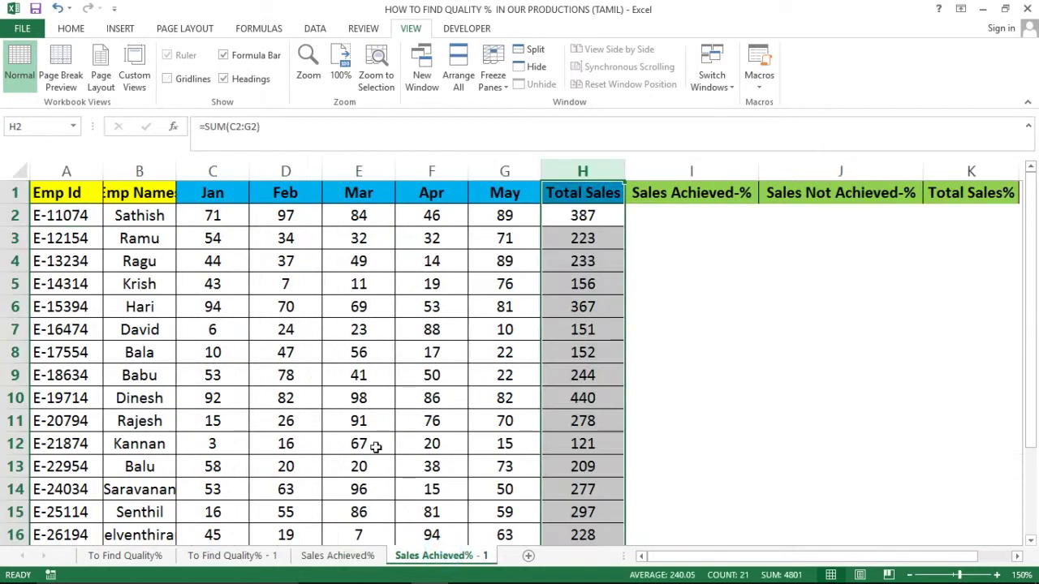
pyautogui.click(688, 283)
pyautogui.click(126, 556)
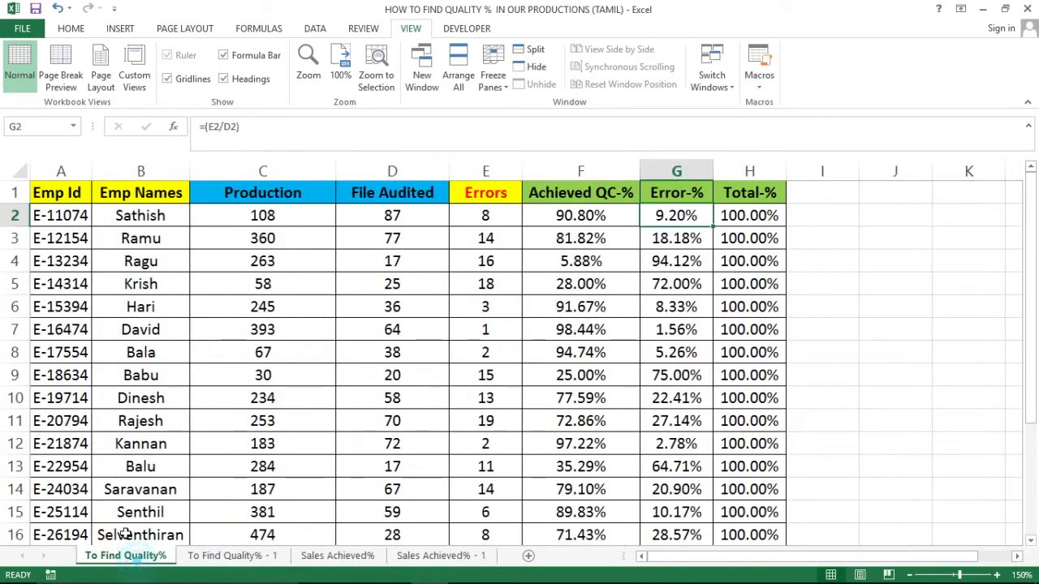
pyautogui.click(399, 281)
pyautogui.hotkey('ctrl', 'Up')
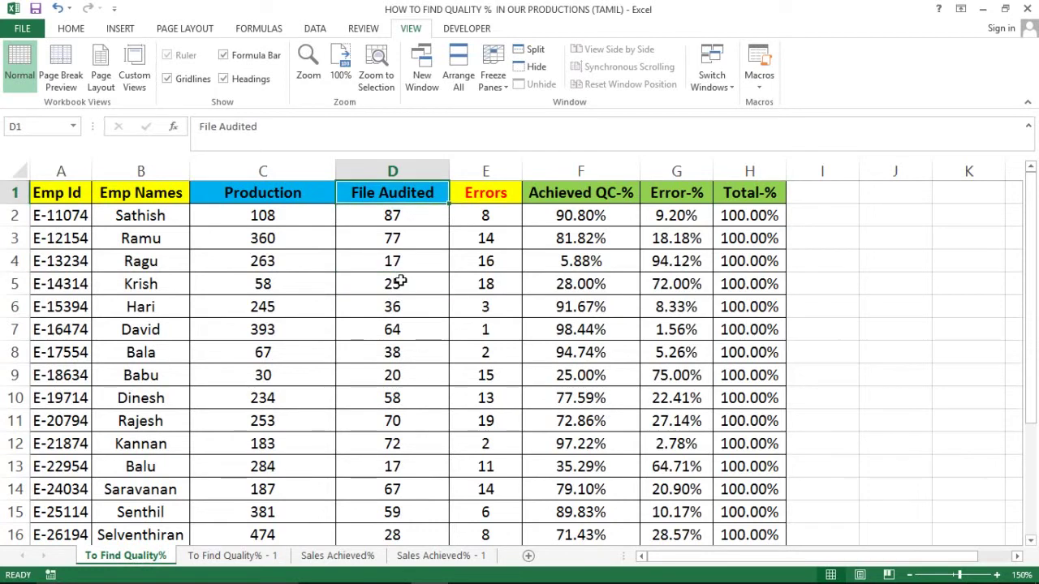
pyautogui.press('Right')
pyautogui.press('Right')
pyautogui.press('Right')
pyautogui.press('Left')
pyautogui.press('Down')
pyautogui.press('Up')
pyautogui.press('Home')
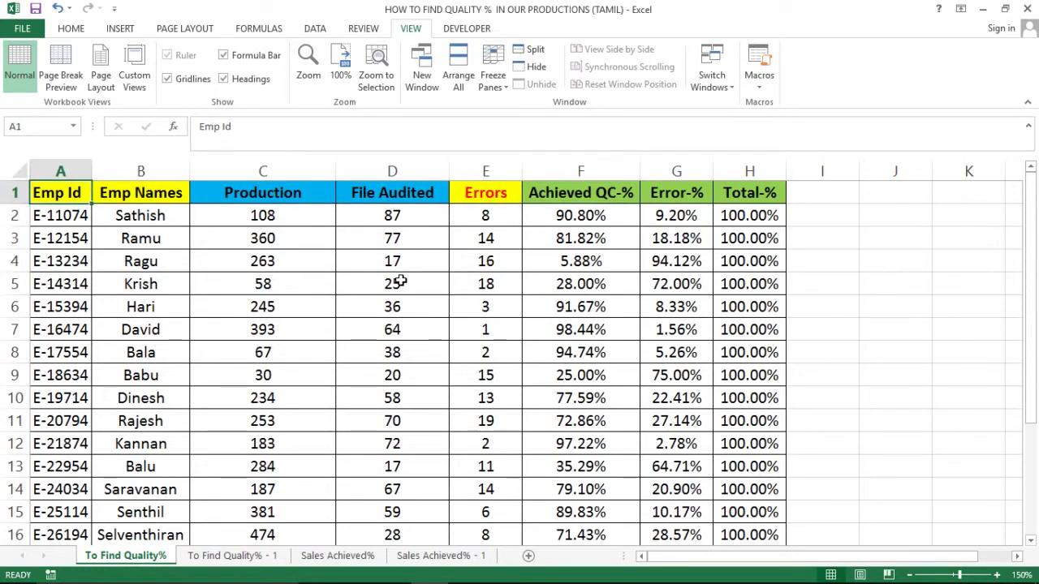
pyautogui.press('Right')
pyautogui.press('Left')
# Step: On the To Find Quality% - 1 sheet, move through the first employee's row and the Emp Id/Emp Names cells
pyautogui.click(209, 559)
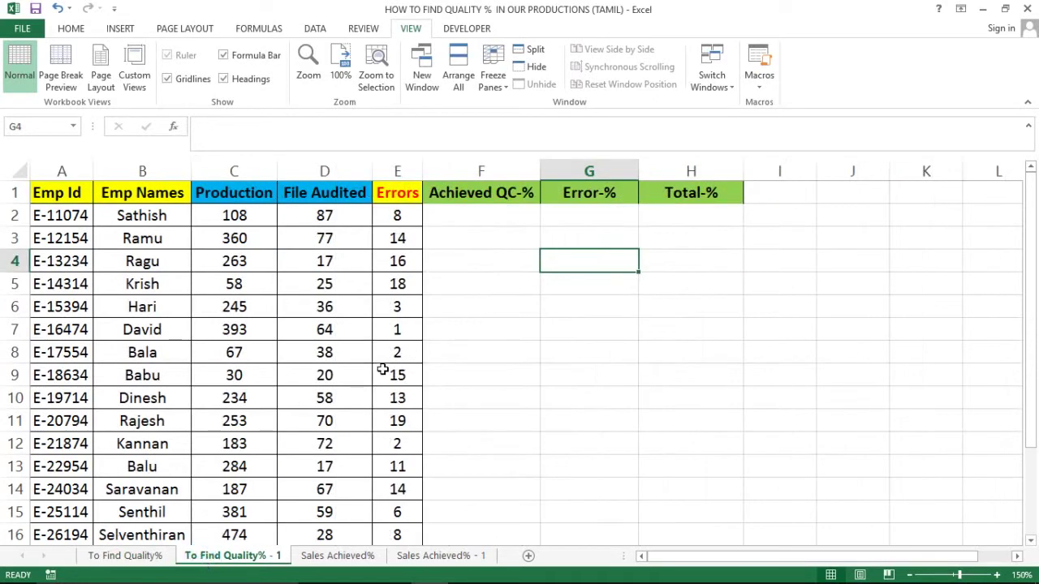
pyautogui.click(498, 261)
pyautogui.press('Up')
pyautogui.press('Up')
pyautogui.press('Up')
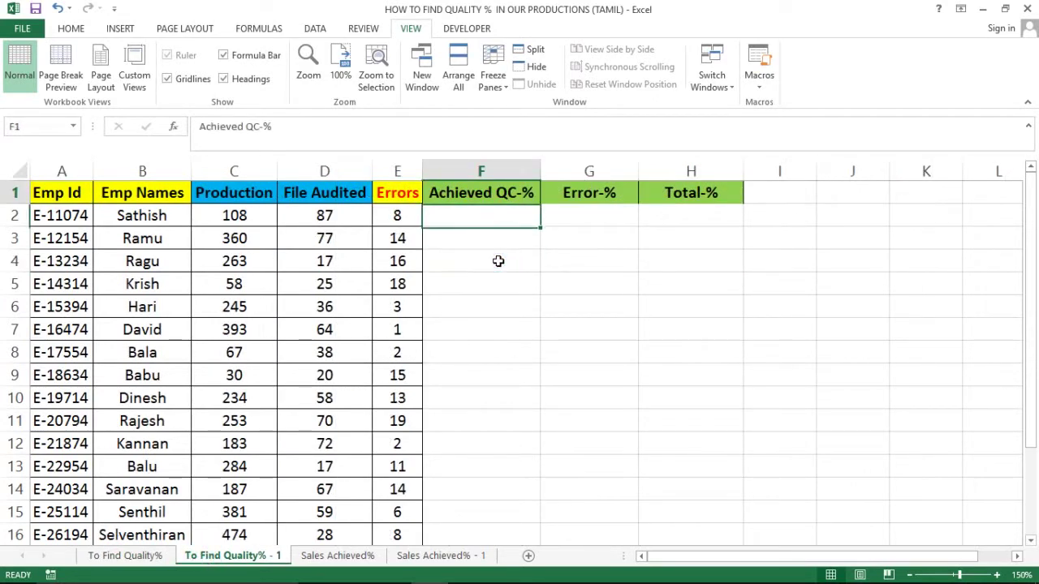
pyautogui.press('Down')
pyautogui.press('Left')
pyautogui.press('Left')
pyautogui.press('Left')
pyautogui.press('Left')
pyautogui.press('Left')
pyautogui.press('Right')
pyautogui.press('Right')
pyautogui.press('Right')
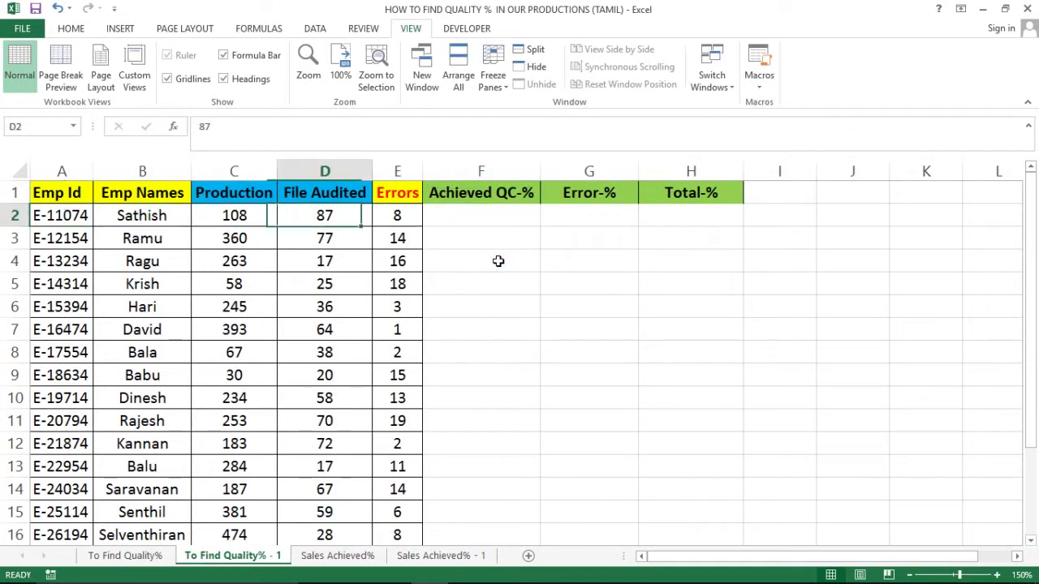
pyautogui.press('Left')
pyautogui.press('Left')
pyautogui.press('Up')
pyautogui.press('Left')
pyautogui.hotkey('shift', 'Right')
pyautogui.hotkey('shift', 'Down')
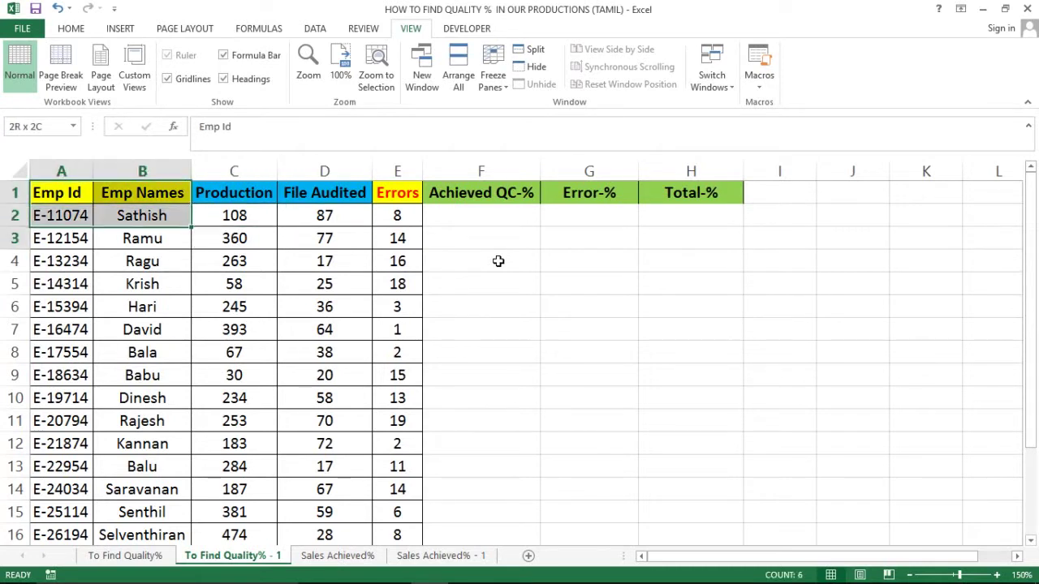
pyautogui.hotkey('shift', 'Down')
# Step: Select the Production, File Audited and Errors data columns, then move along row 2 to Errors value 8
pyautogui.press('Right')
pyautogui.press('Right')
pyautogui.hotkey('ctrl', 'shift', 'Down')
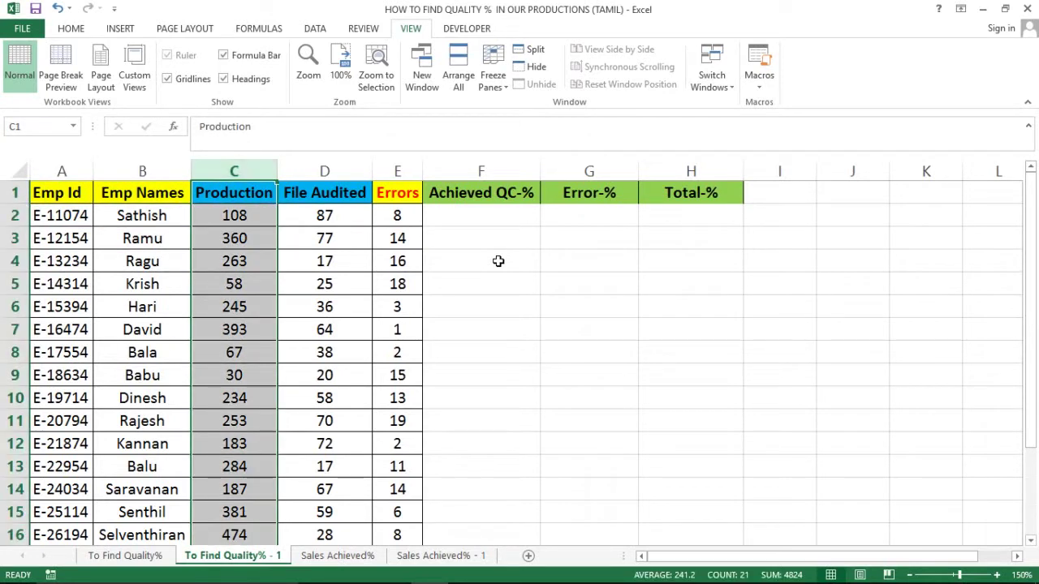
pyautogui.press('Right')
pyautogui.hotkey('ctrl', 'shift', 'Down')
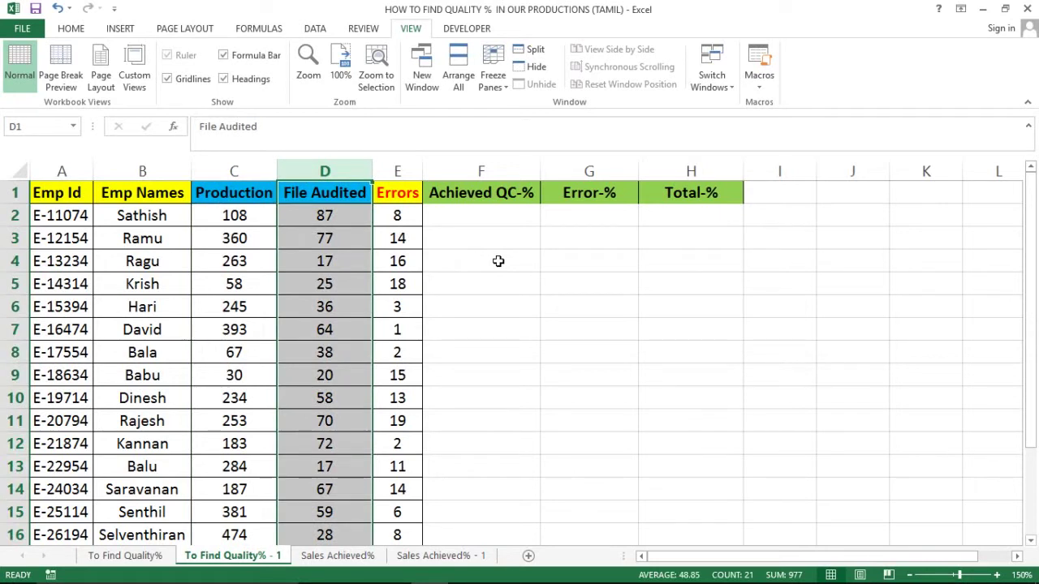
pyautogui.press('Right')
pyautogui.hotkey('ctrl', 'shift', 'Down')
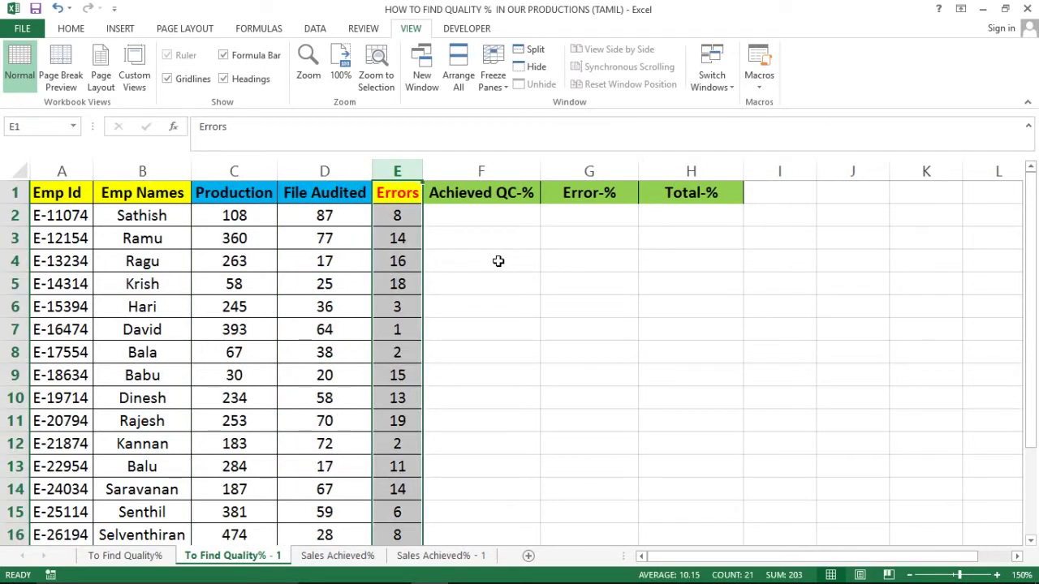
pyautogui.press('Right')
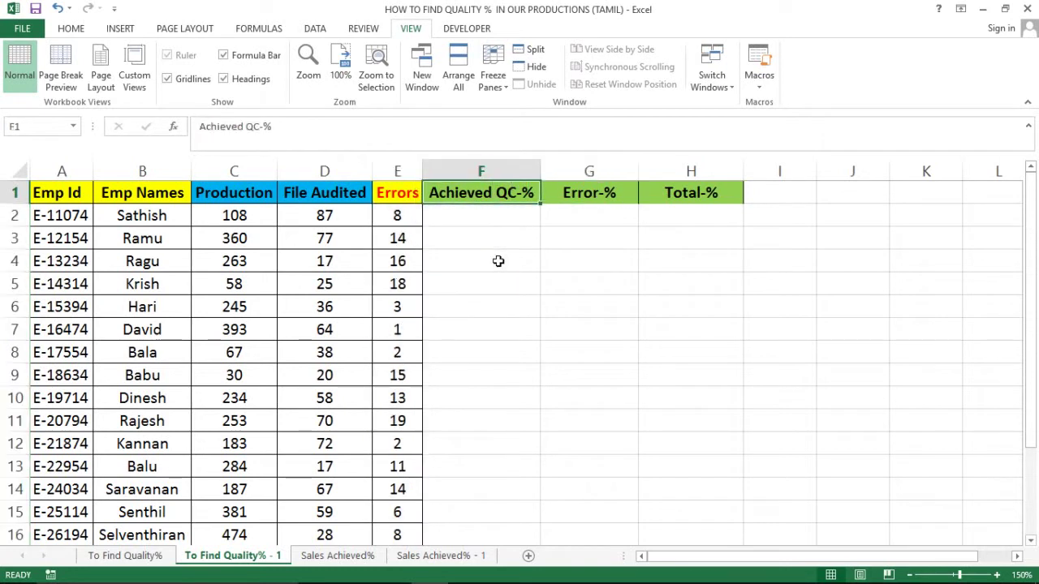
pyautogui.press('Right')
pyautogui.press('Down')
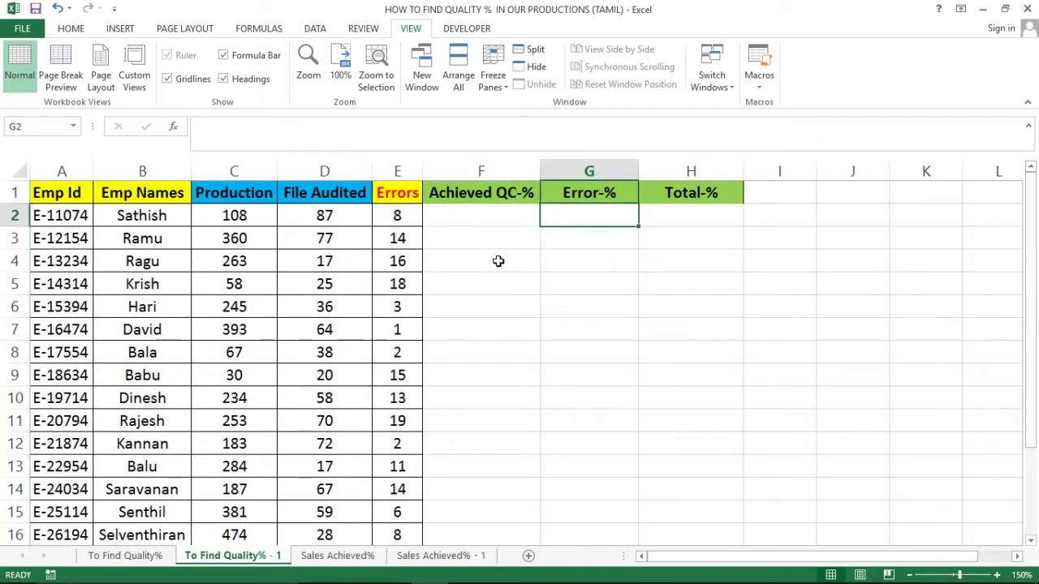
pyautogui.press('Left')
pyautogui.press('Left')
pyautogui.press('Left')
pyautogui.press('Left')
pyautogui.press('Left')
pyautogui.press('Left')
pyautogui.press('Right')
pyautogui.press('Right')
pyautogui.press('Right')
pyautogui.press('Right')
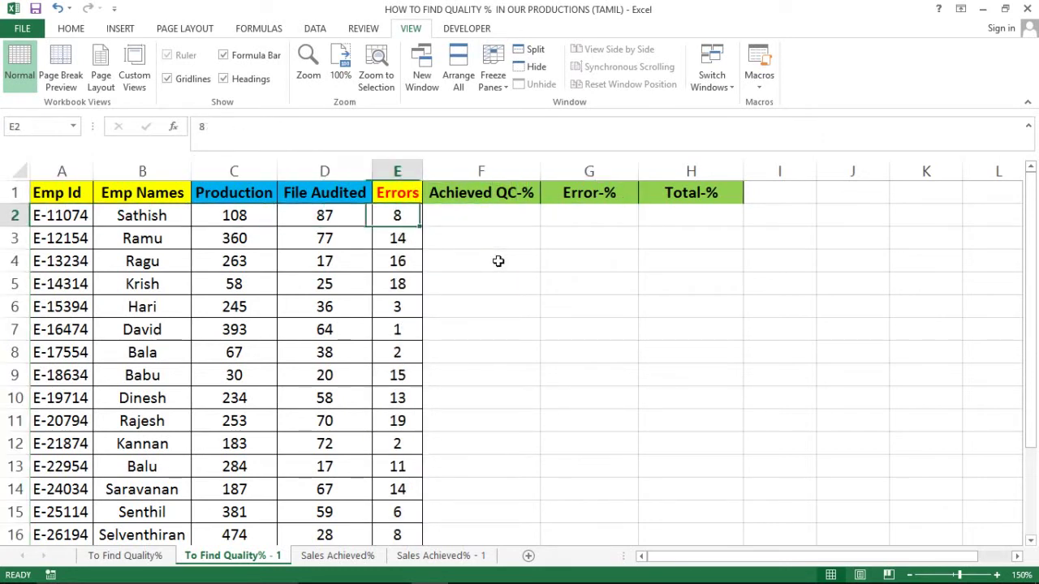
pyautogui.press('Right')
pyautogui.press('Right')
pyautogui.press('Right')
pyautogui.press('Left')
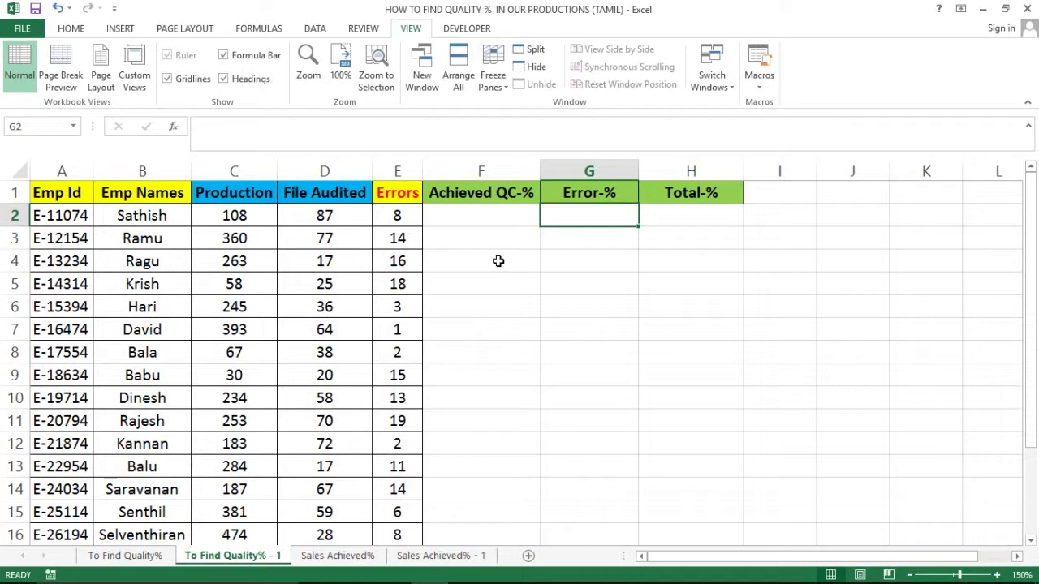
# Step: Enter the Error-% formula =E2/D2 in G2
pyautogui.write('=')
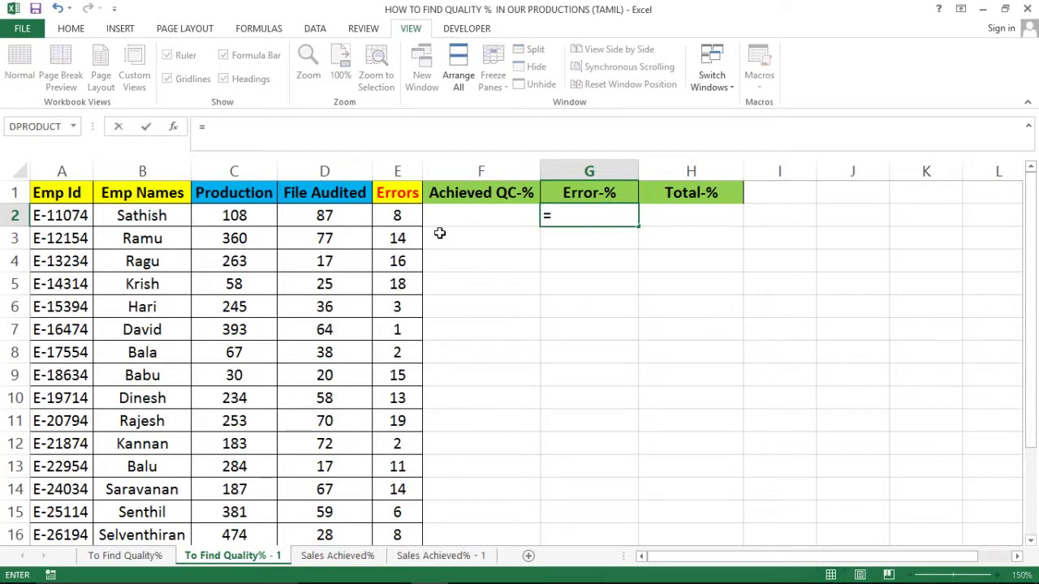
pyautogui.click(391, 212)
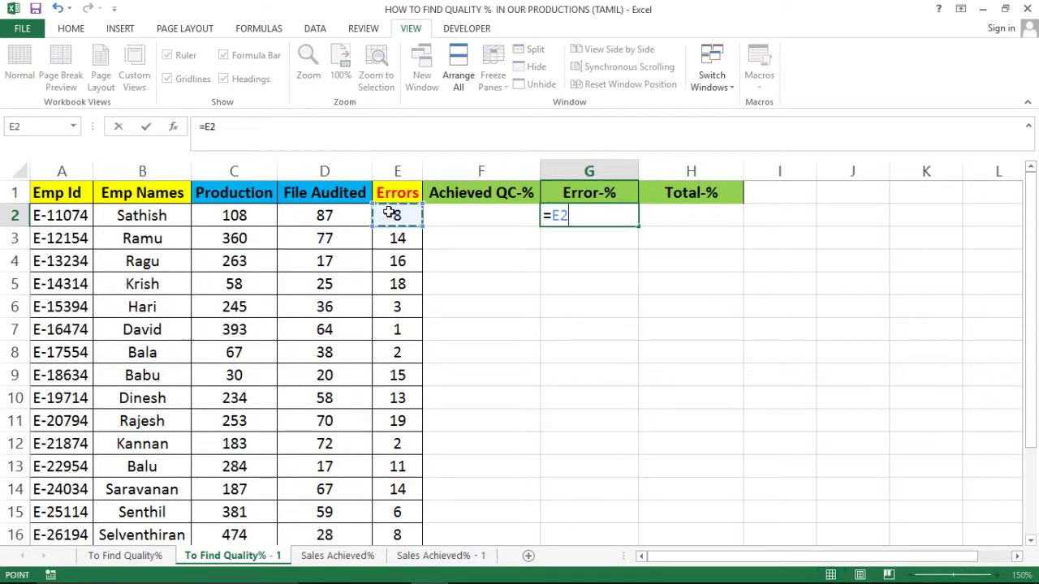
pyautogui.write('/')
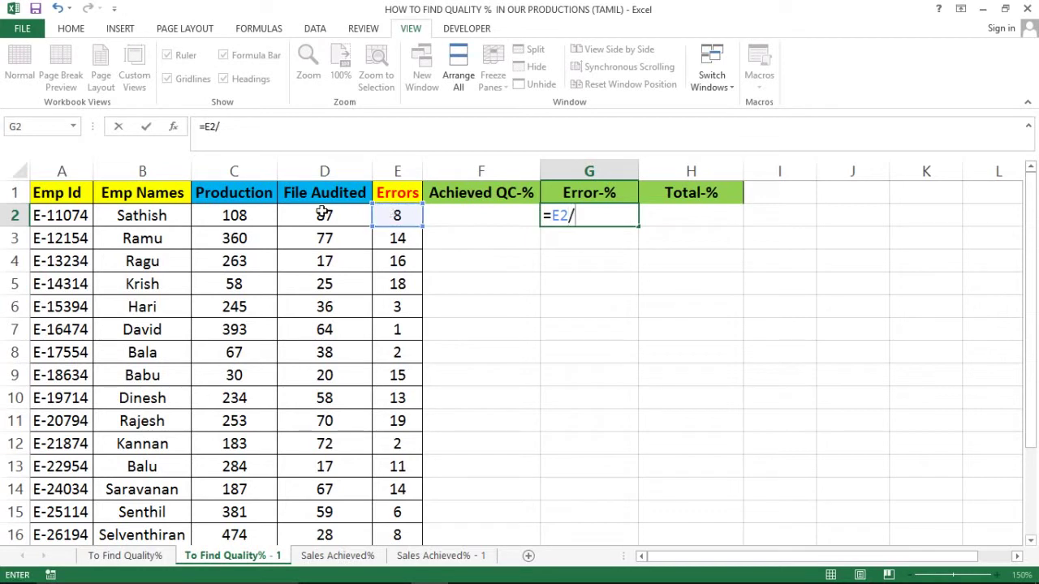
pyautogui.click(319, 215)
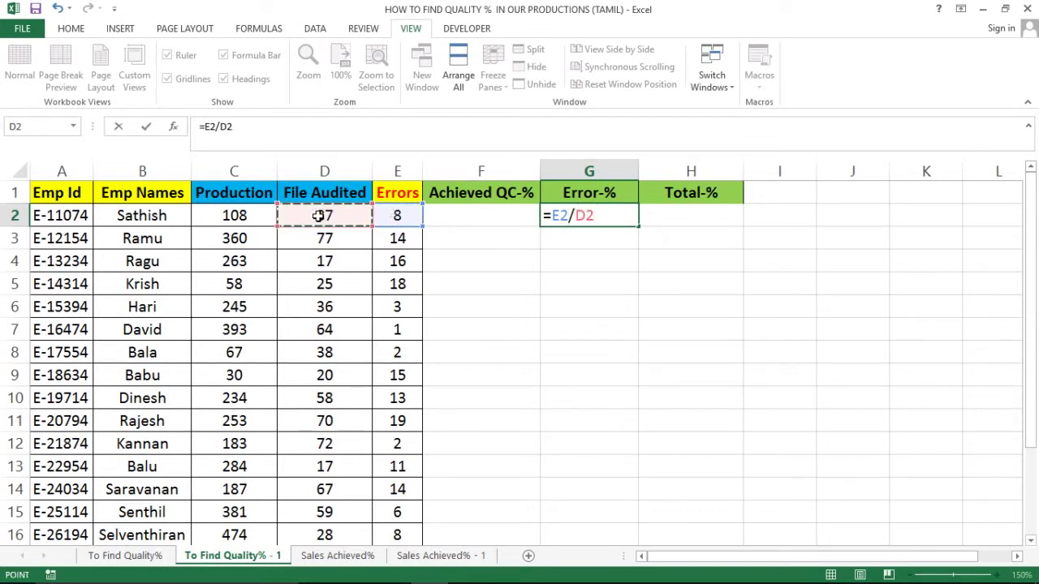
pyautogui.press('Return')
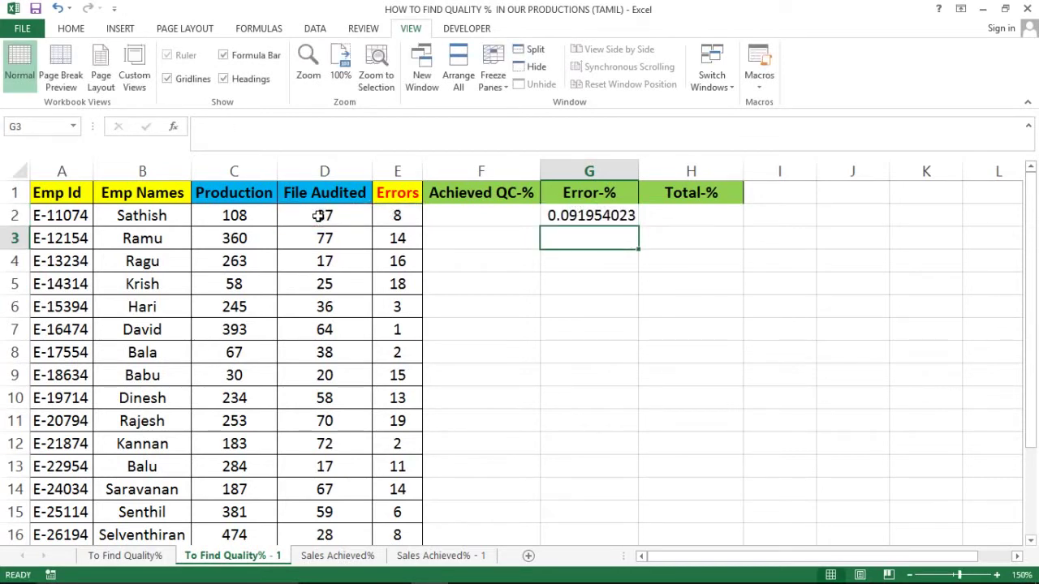
# Step: Format G2 as a percentage with two decimal places, showing 9.20%
pyautogui.click(566, 215)
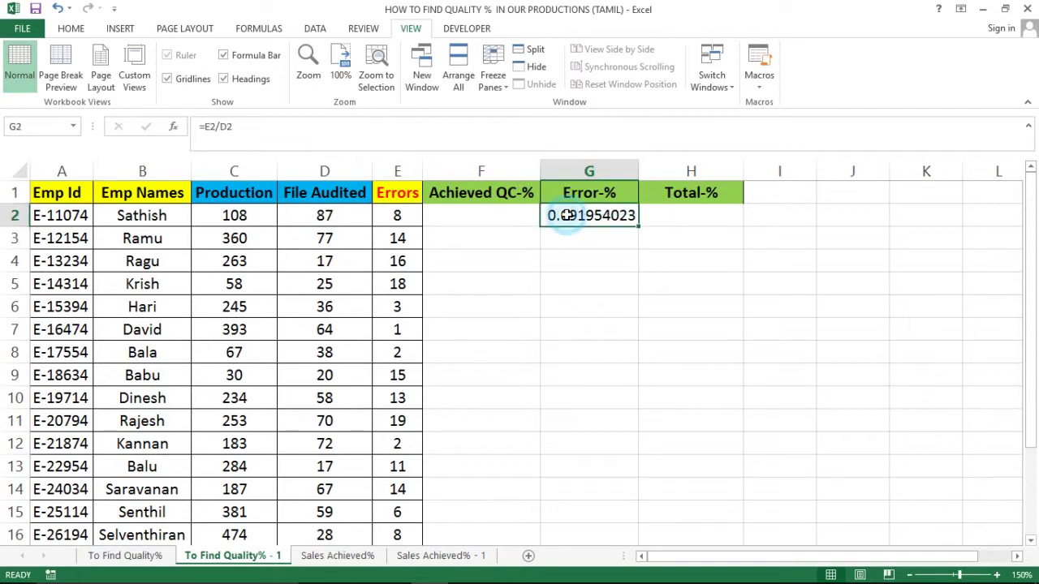
pyautogui.click(73, 30)
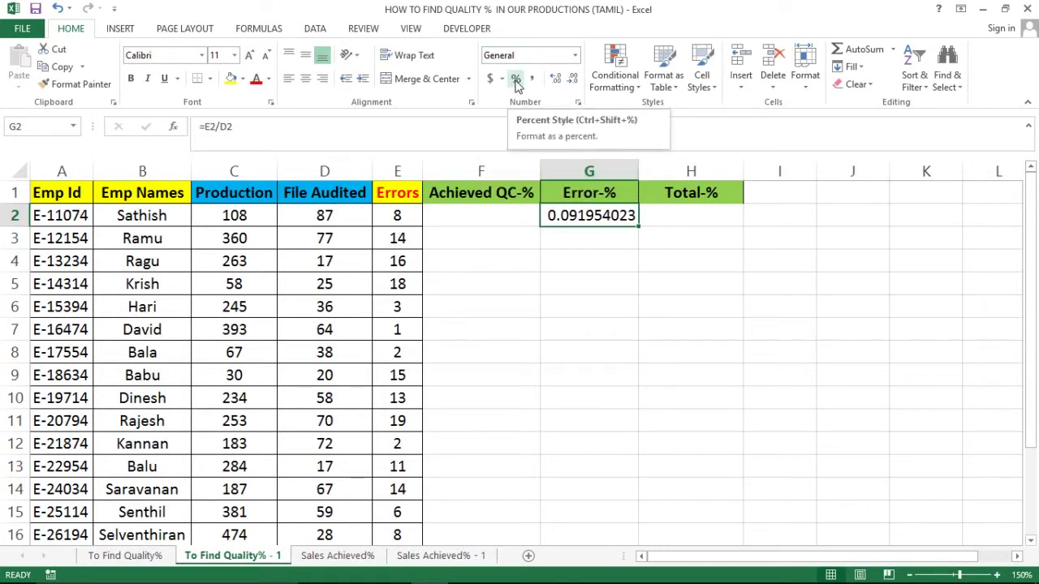
pyautogui.click(517, 80)
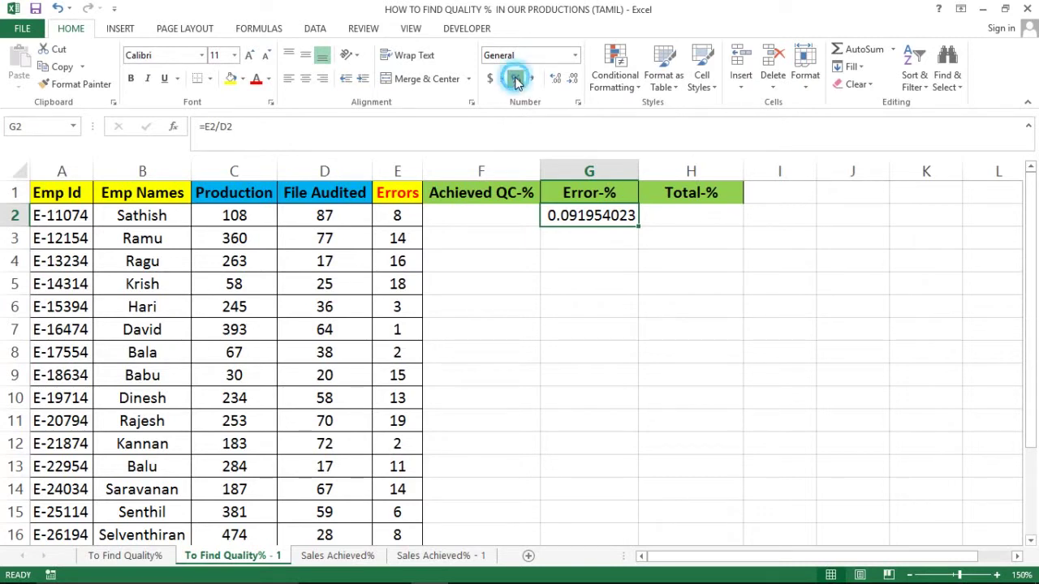
pyautogui.click(556, 80)
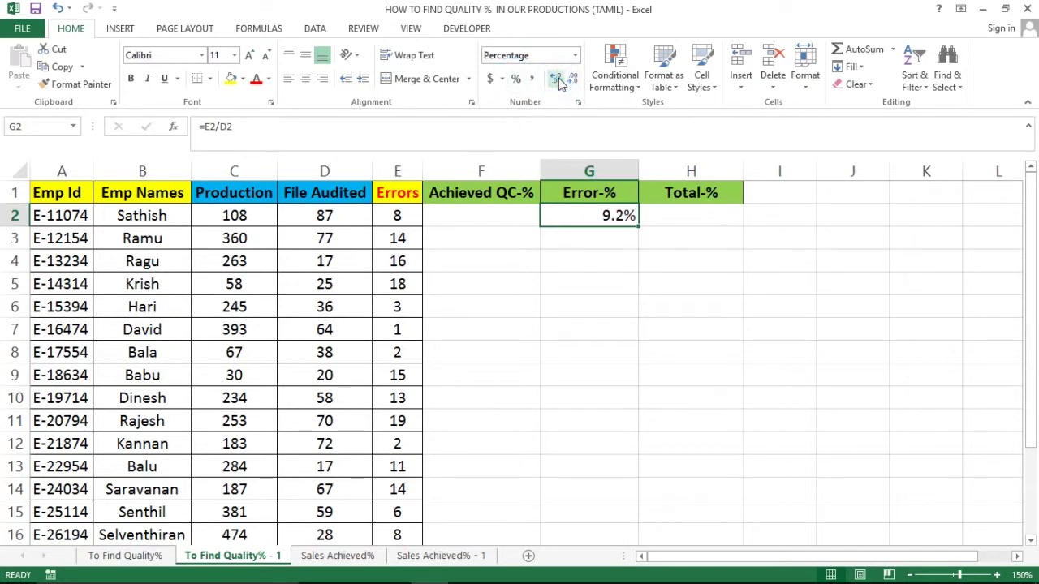
pyautogui.click(557, 79)
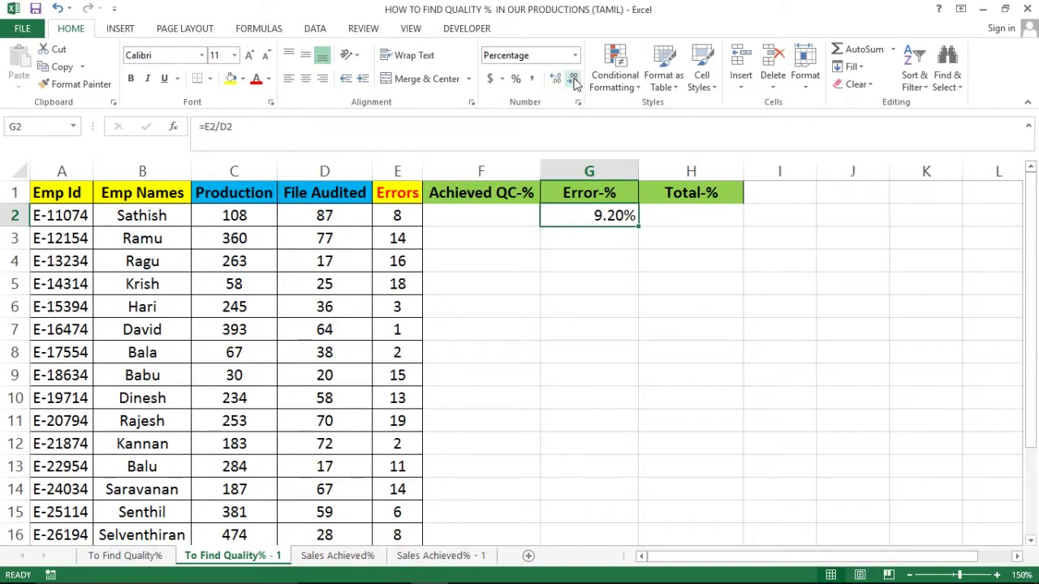
pyautogui.click(573, 80)
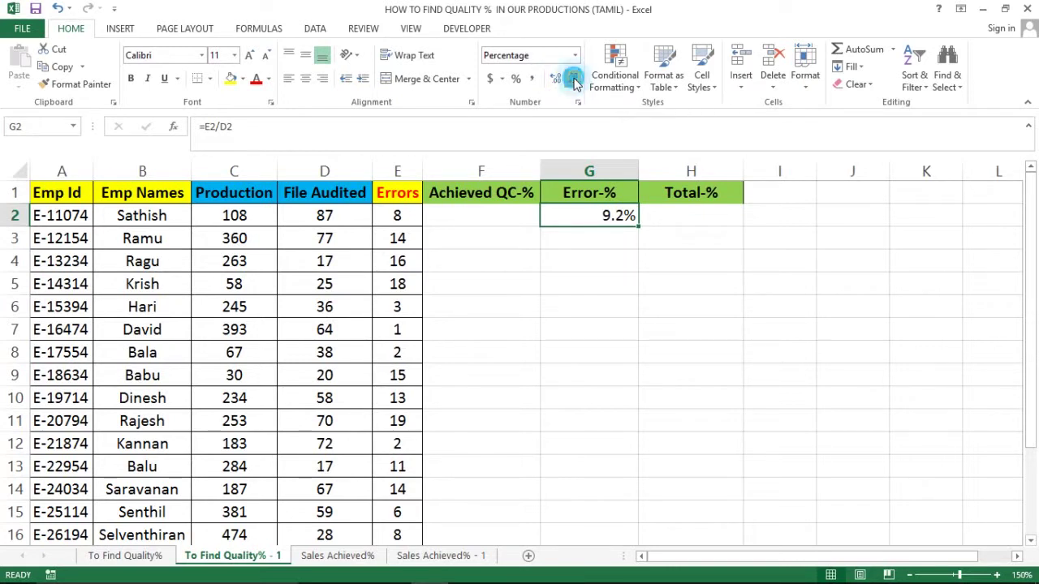
pyautogui.click(573, 79)
pyautogui.click(556, 79)
pyautogui.click(557, 79)
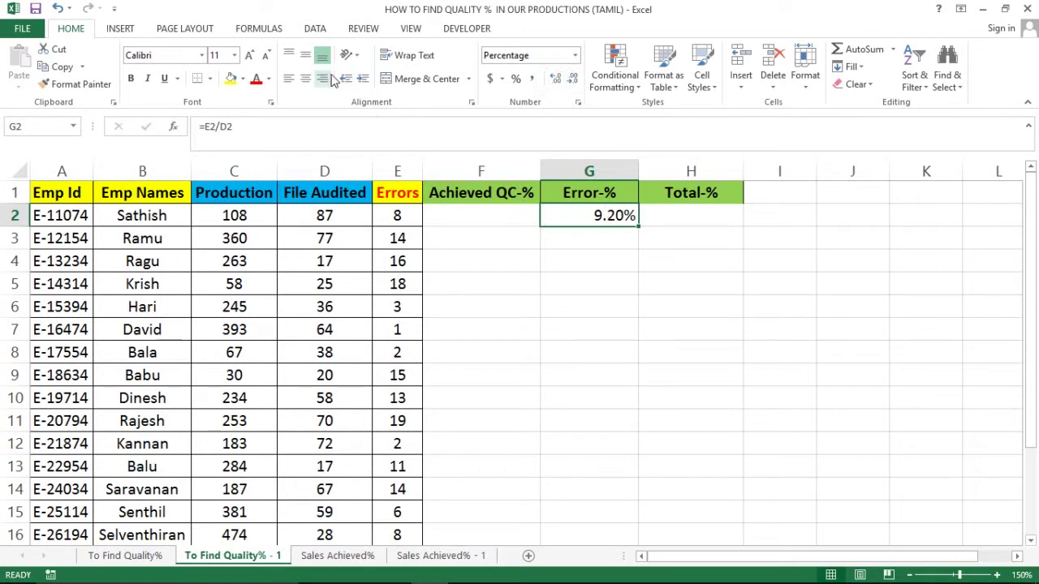
# Step: Centre the 9.20% value and fill the Error-% formula down through row 21
pyautogui.click(305, 79)
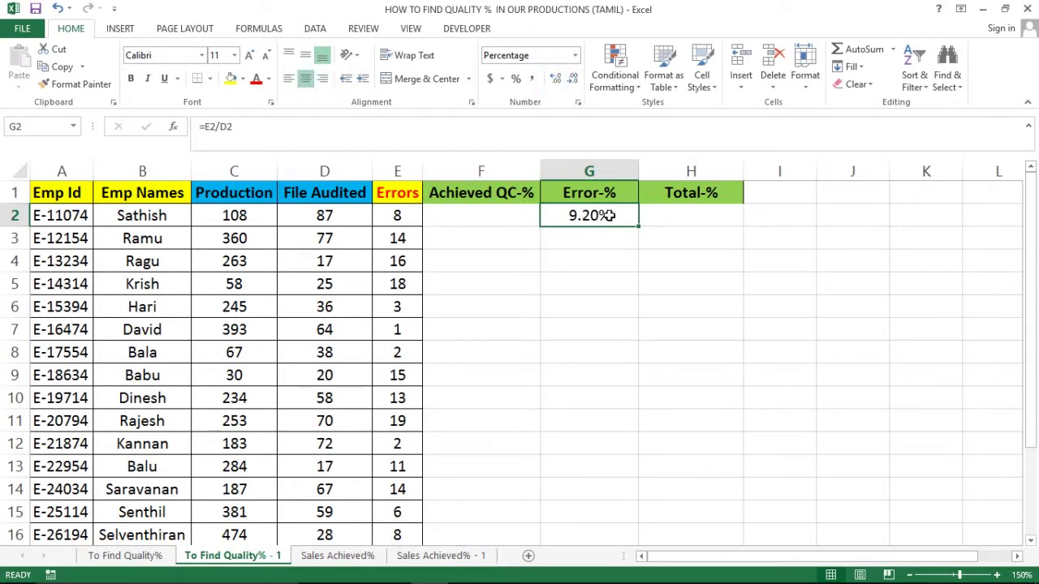
pyautogui.doubleClick(633, 229)
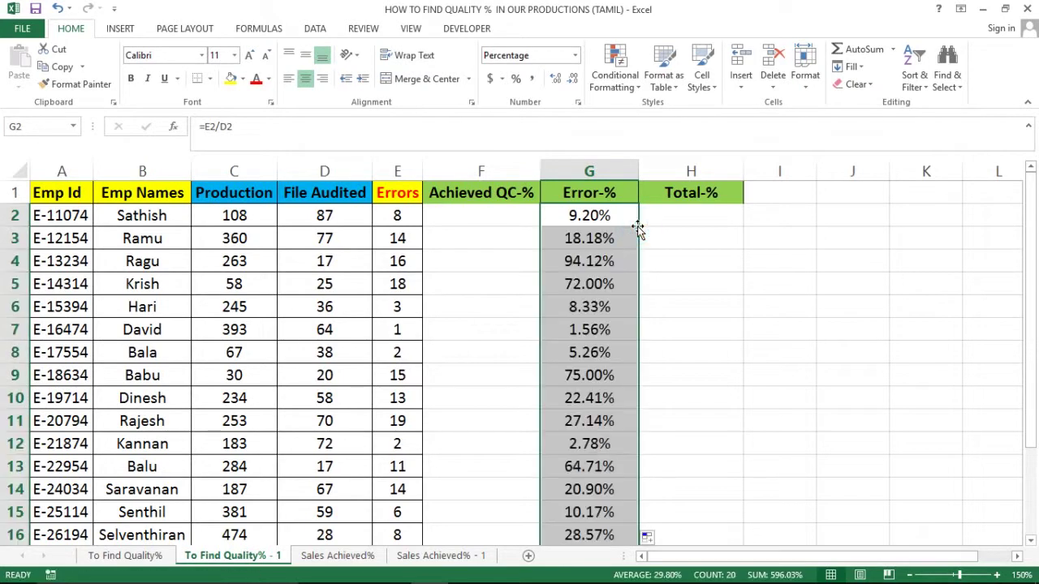
pyautogui.click(590, 233)
pyautogui.hotkey('ctrl', 'Down')
pyautogui.press('Down')
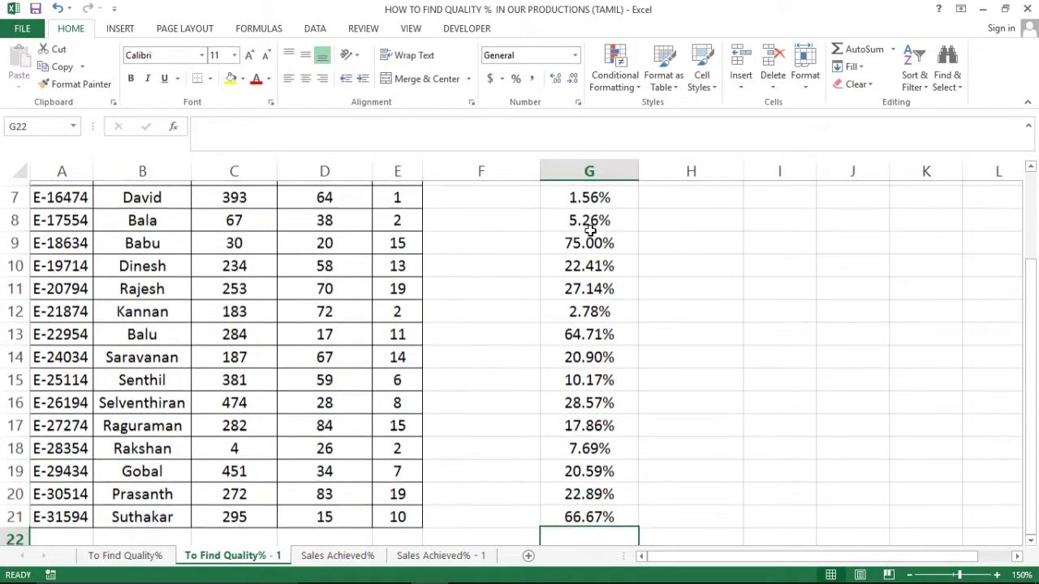
pyautogui.press('Down')
pyautogui.press('Down')
pyautogui.press('Down')
pyautogui.hotkey('ctrl', 'Up')
pyautogui.hotkey('ctrl', 'Up')
pyautogui.press('Down')
pyautogui.press('Down')
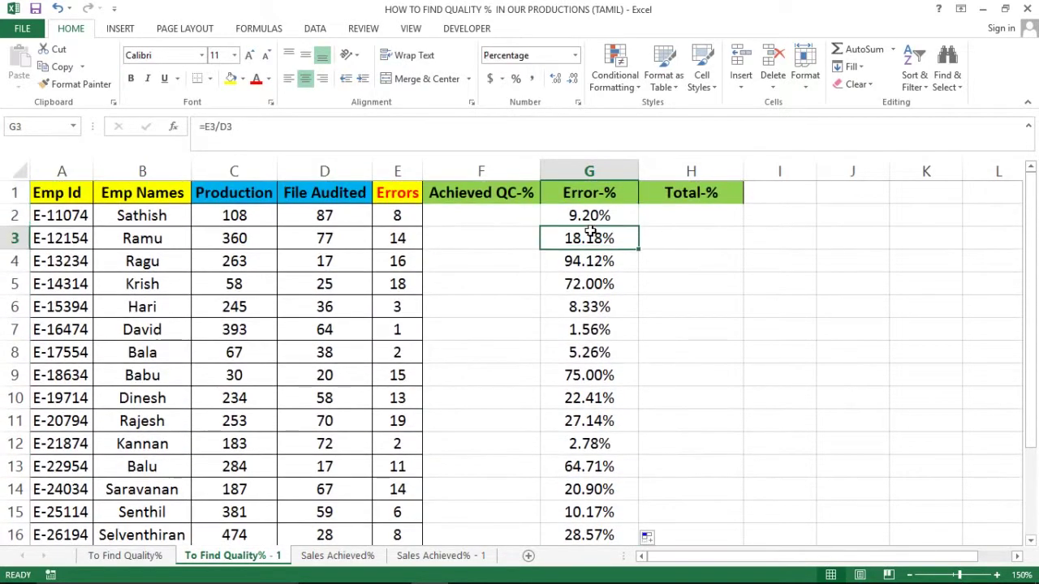
pyautogui.press('Up')
pyautogui.press('F2')
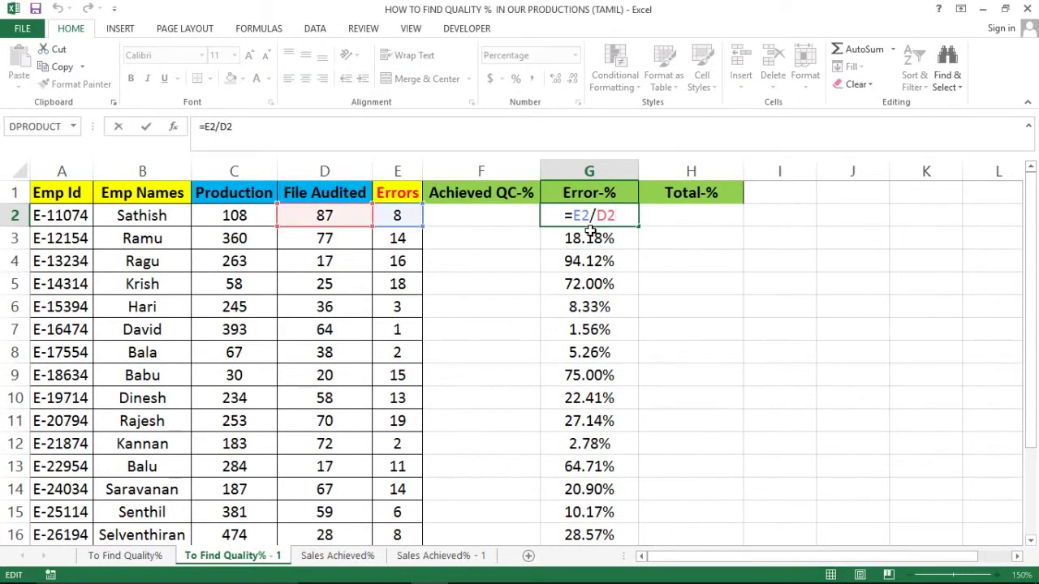
pyautogui.press('Return')
pyautogui.press('Up')
pyautogui.press('Up')
pyautogui.press('Left')
pyautogui.press('Left')
pyautogui.press('Left')
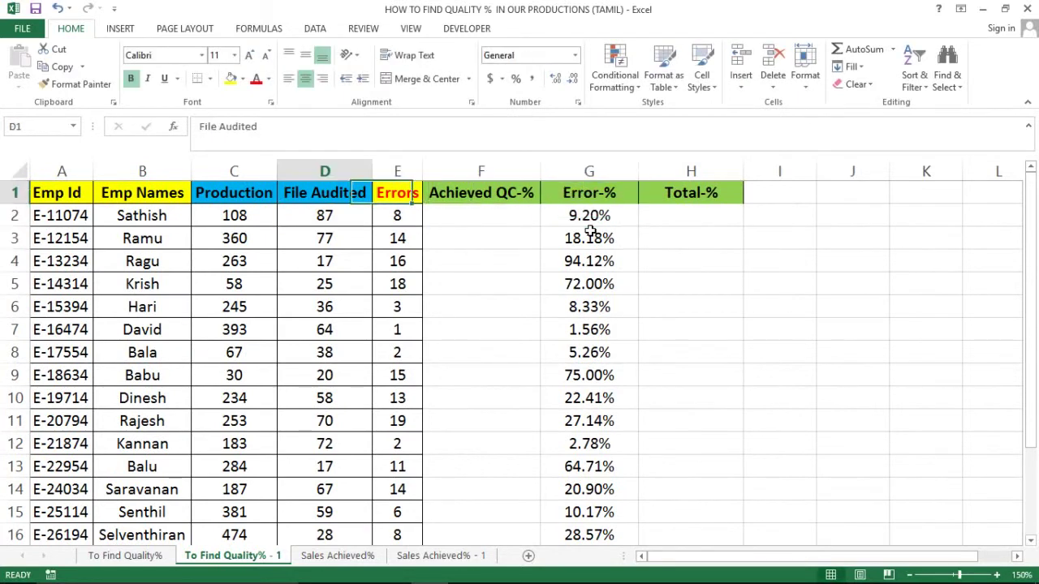
pyautogui.press('Down')
pyautogui.press('Left')
pyautogui.press('Left')
pyautogui.press('Left')
pyautogui.press('Right')
pyautogui.press('Right')
pyautogui.press('Right')
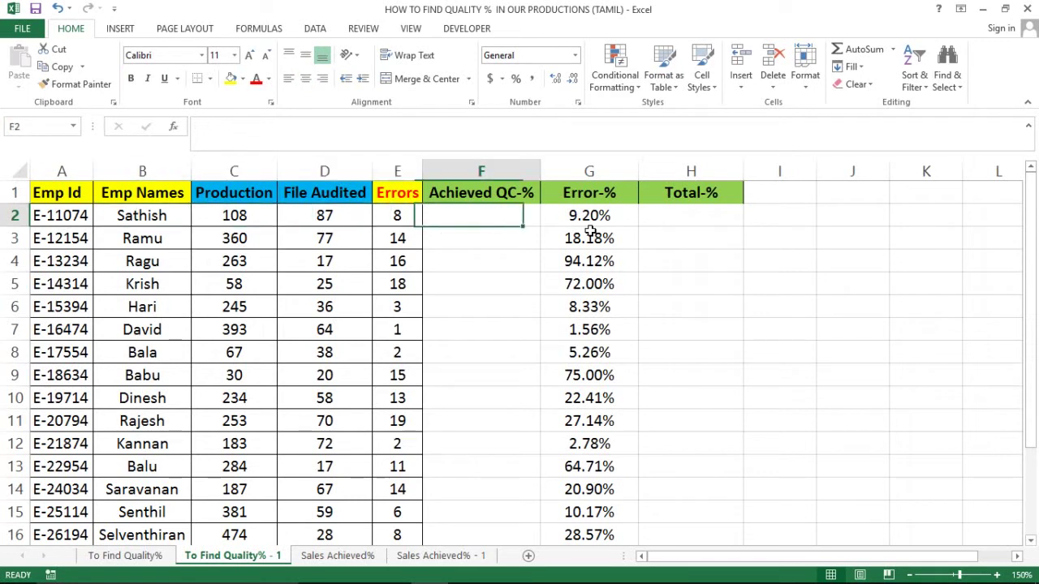
pyautogui.press('Right')
pyautogui.press('Right')
pyautogui.press('Right')
pyautogui.press('Left')
pyautogui.press('Left')
pyautogui.press('Left')
pyautogui.press('Right')
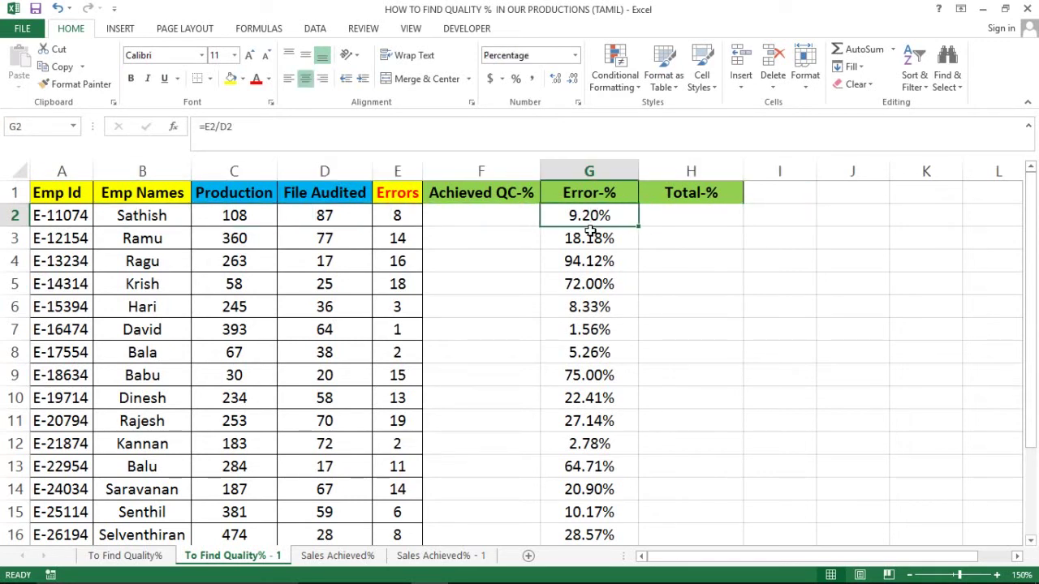
pyautogui.press('Down')
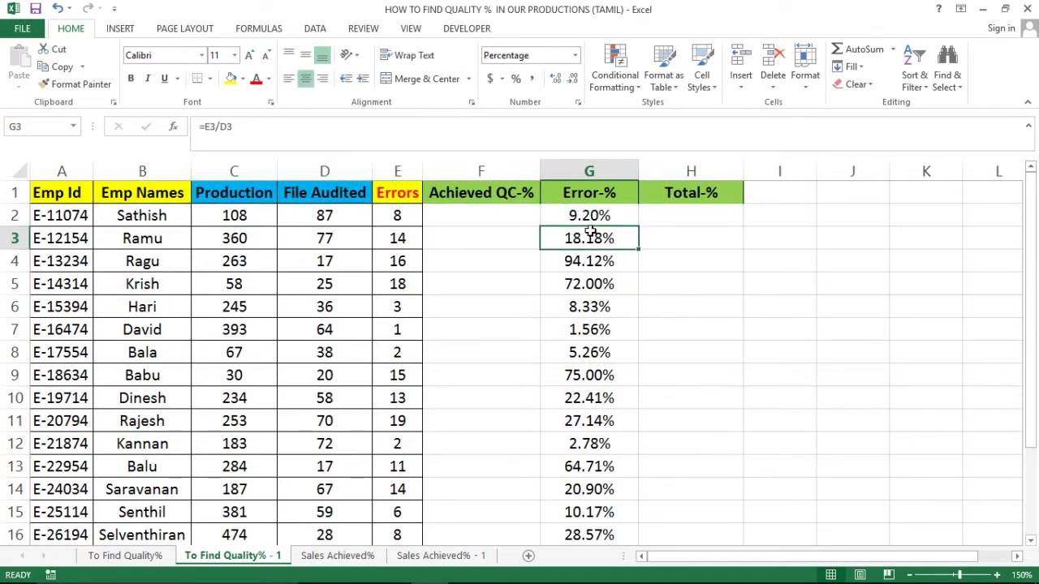
pyautogui.press('Down')
pyautogui.press('Up')
pyautogui.press('Left')
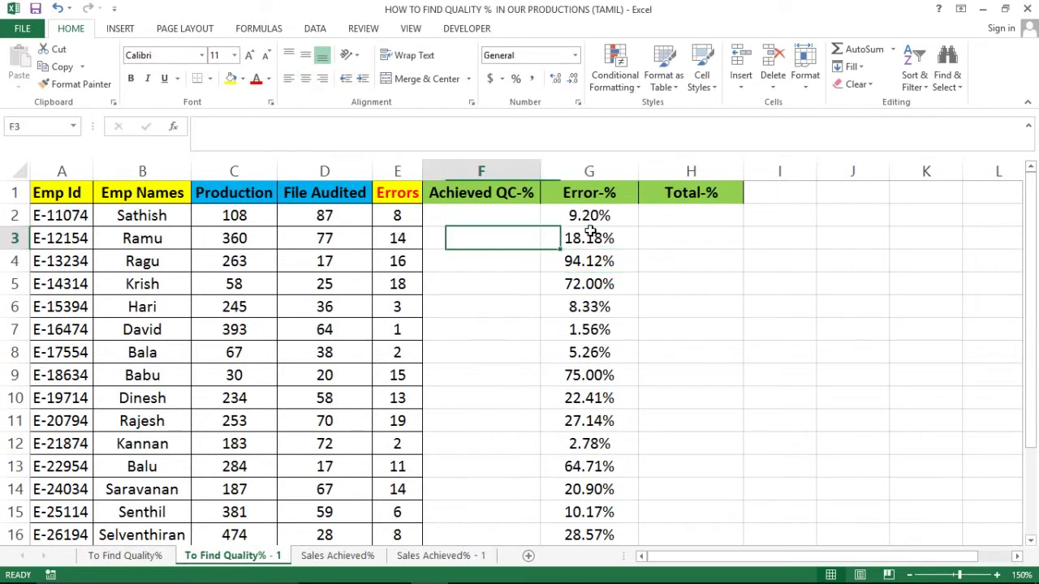
pyautogui.press('Left')
pyautogui.press('Left')
pyautogui.press('Right')
pyautogui.press('Right')
pyautogui.press('Right')
pyautogui.press('Right')
pyautogui.press('Left')
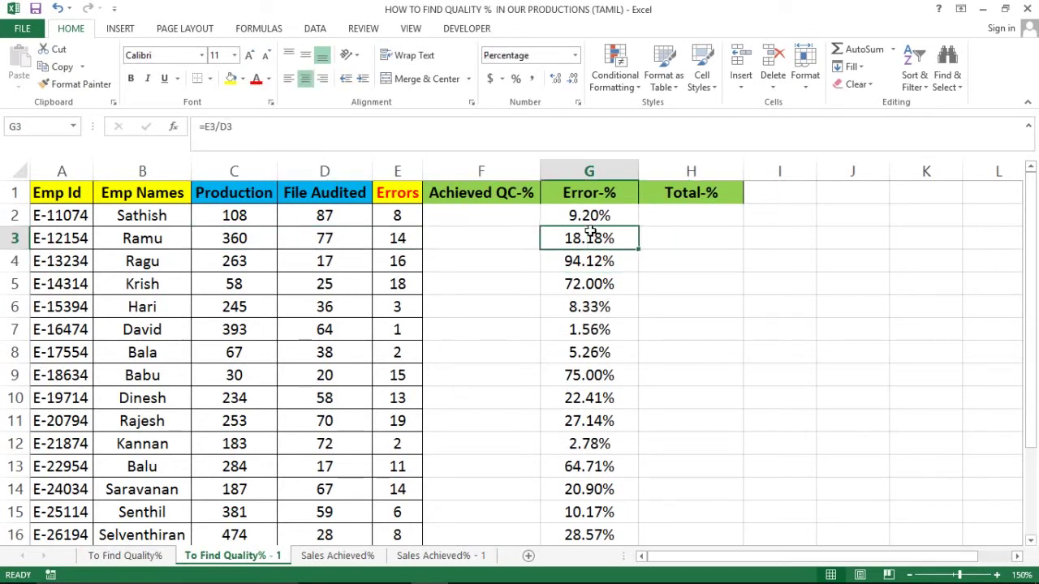
pyautogui.press('Left')
pyautogui.press('Left')
pyautogui.press('Right')
pyautogui.press('Right')
pyautogui.press('Up')
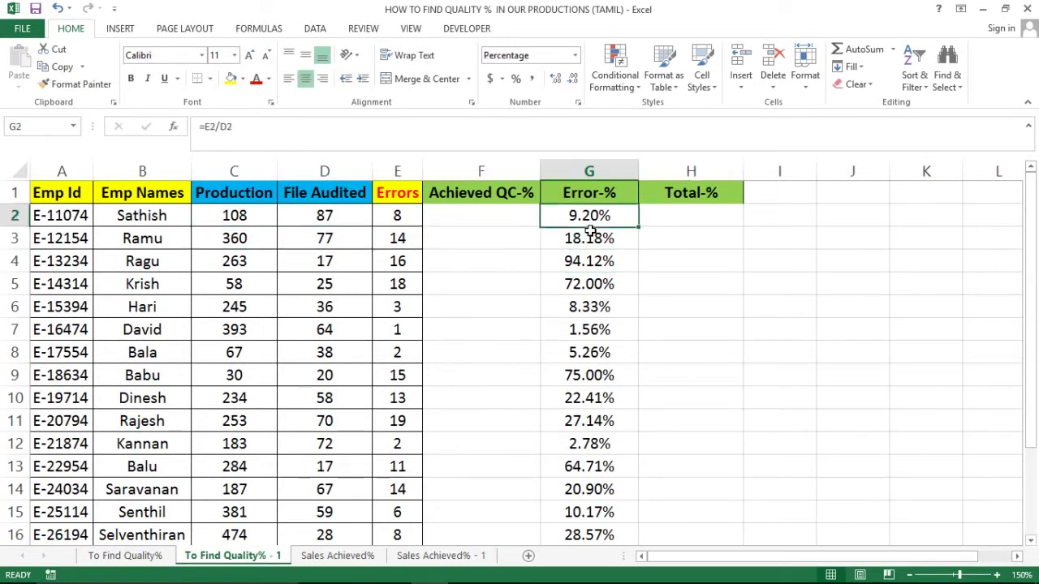
pyautogui.press('Up')
pyautogui.press('Left')
pyautogui.press('Down')
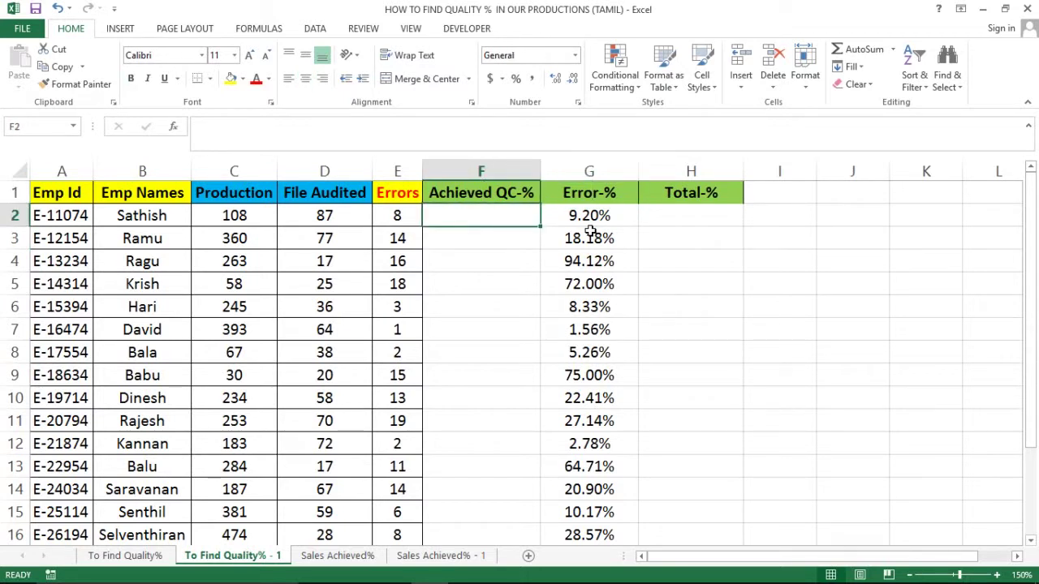
pyautogui.press('Right')
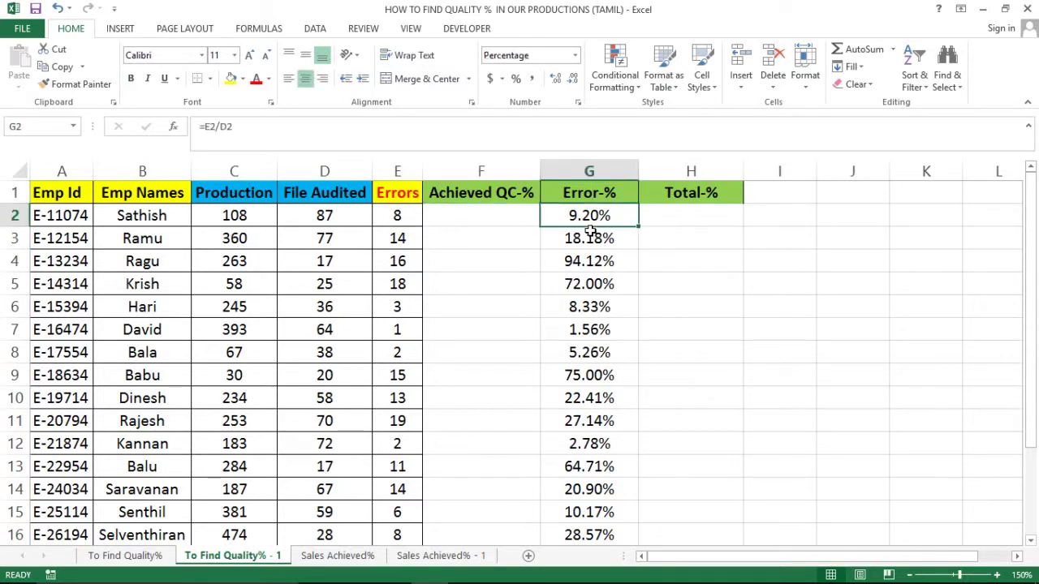
pyautogui.press('F2')
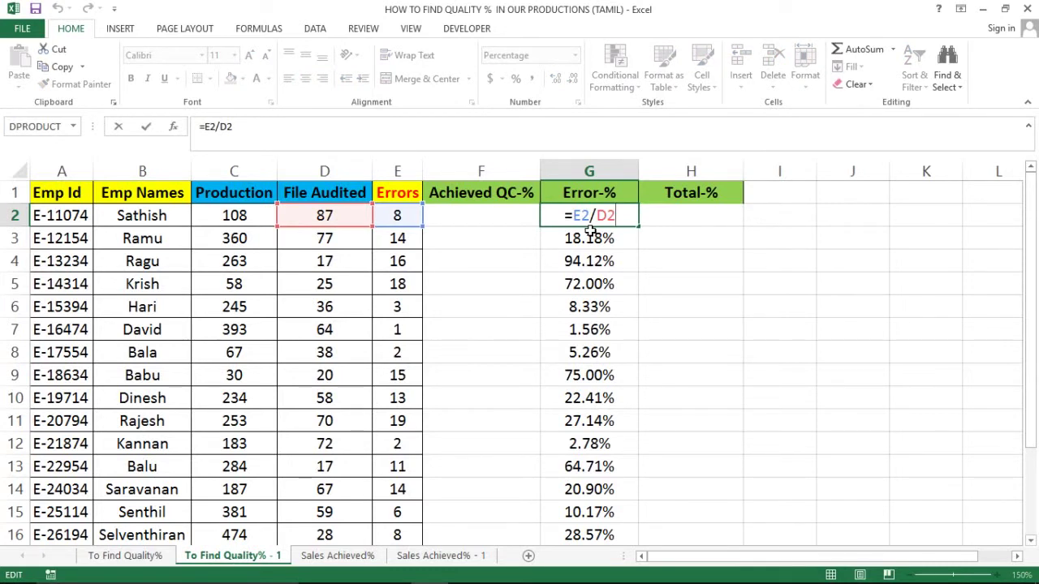
pyautogui.press('Escape')
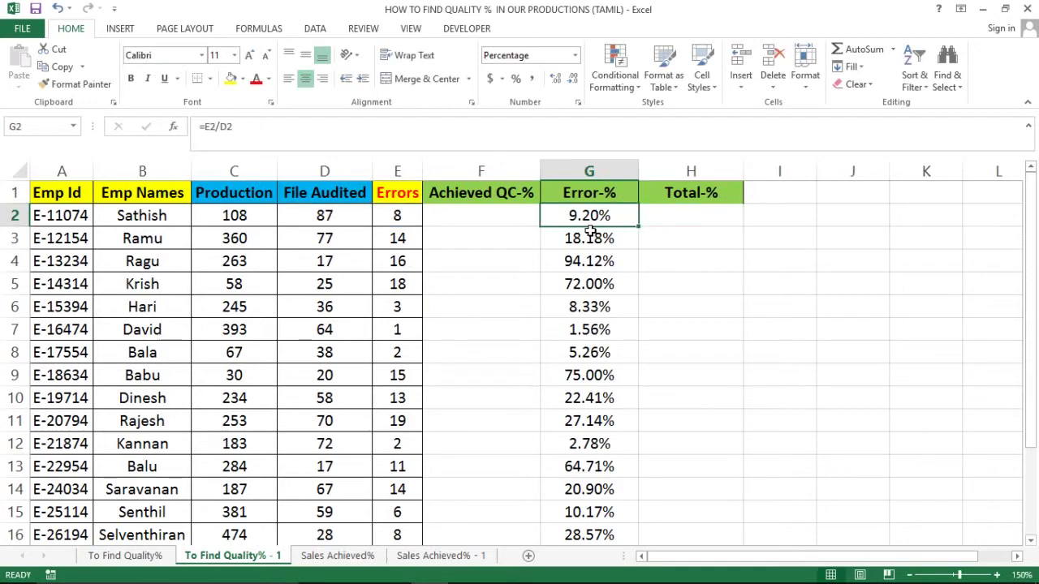
pyautogui.hotkey('ctrl', 'shift', 'Down')
pyautogui.hotkey('ctrl', 'Up')
pyautogui.press('Down')
pyautogui.press('Left')
pyautogui.press('Left')
pyautogui.press('Left')
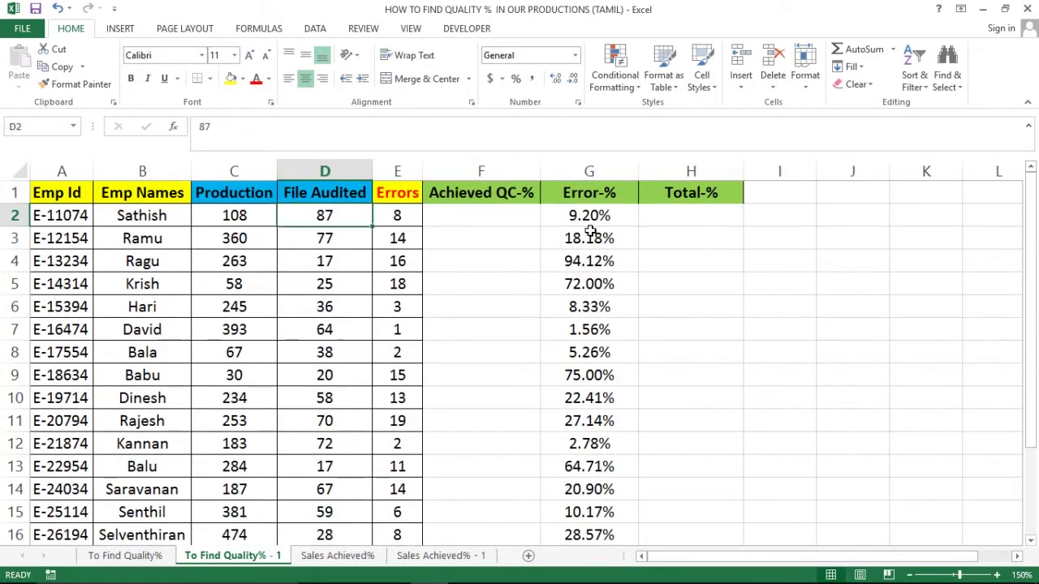
pyautogui.press('Right')
pyautogui.press('Right')
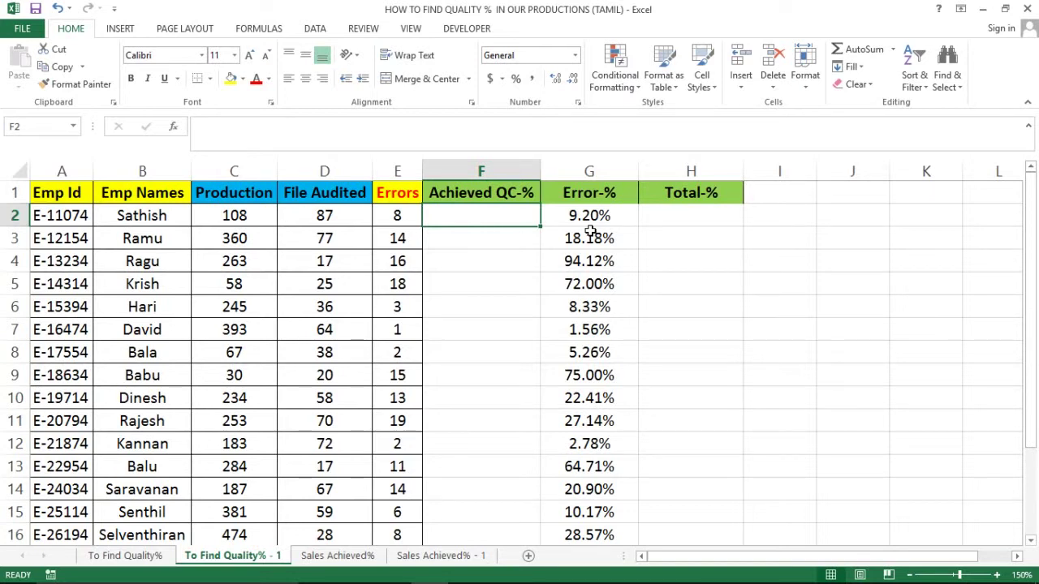
# Step: Enter the formula =E2/D2 in F2 using the arrow keys to pick E2 and D2
pyautogui.write('=')
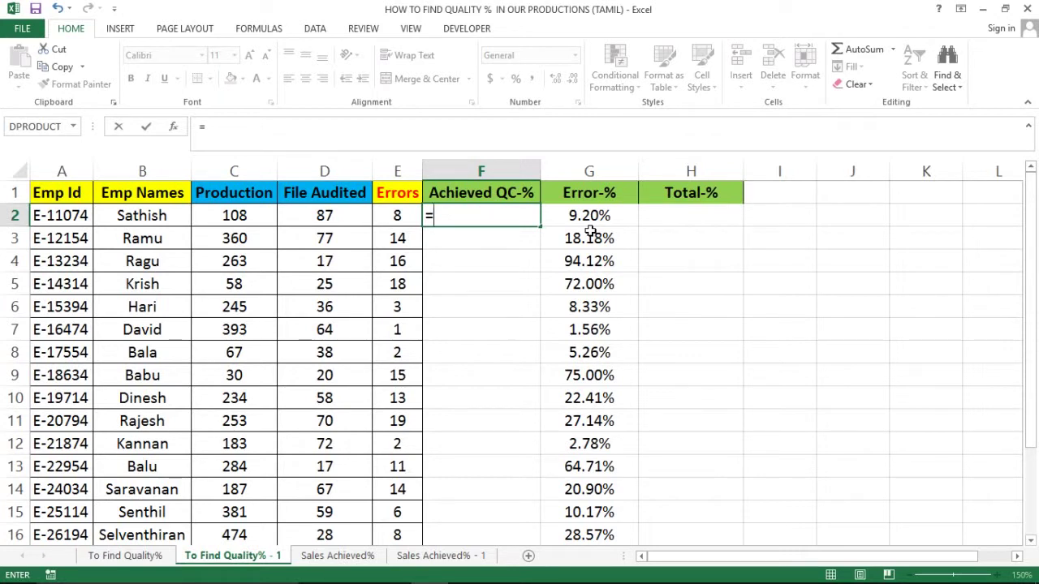
pyautogui.press('Left')
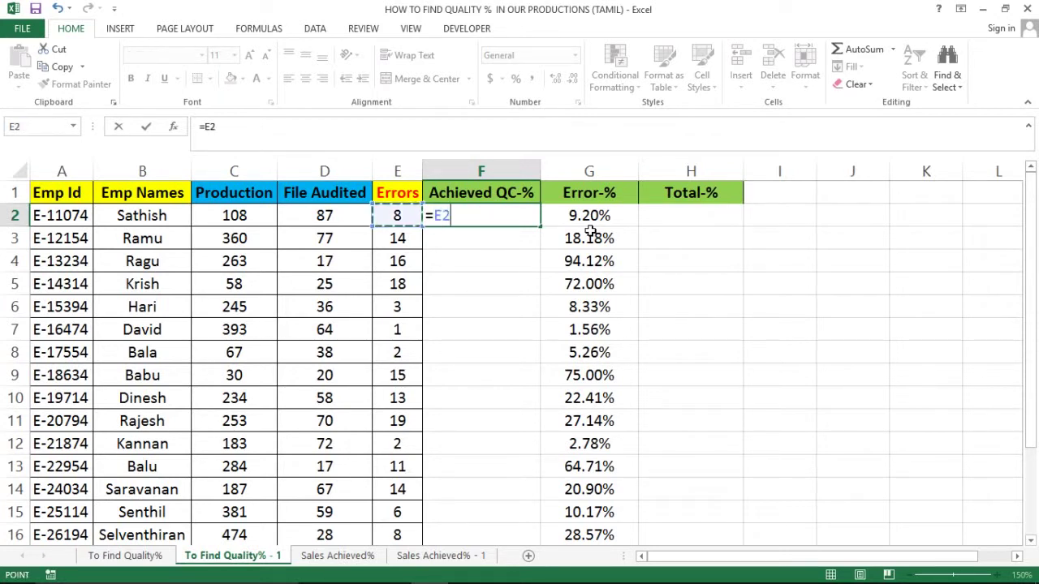
pyautogui.write('/')
pyautogui.press('Left')
pyautogui.press('Left')
pyautogui.press('Return')
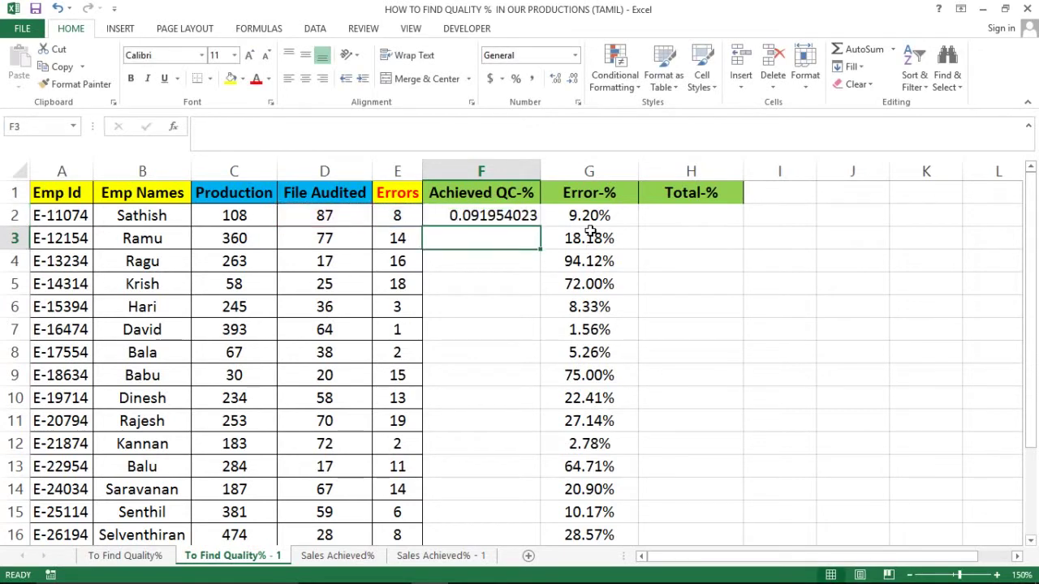
# Step: Format F2 as a centred two-decimal percentage showing 9.20%
pyautogui.click(501, 216)
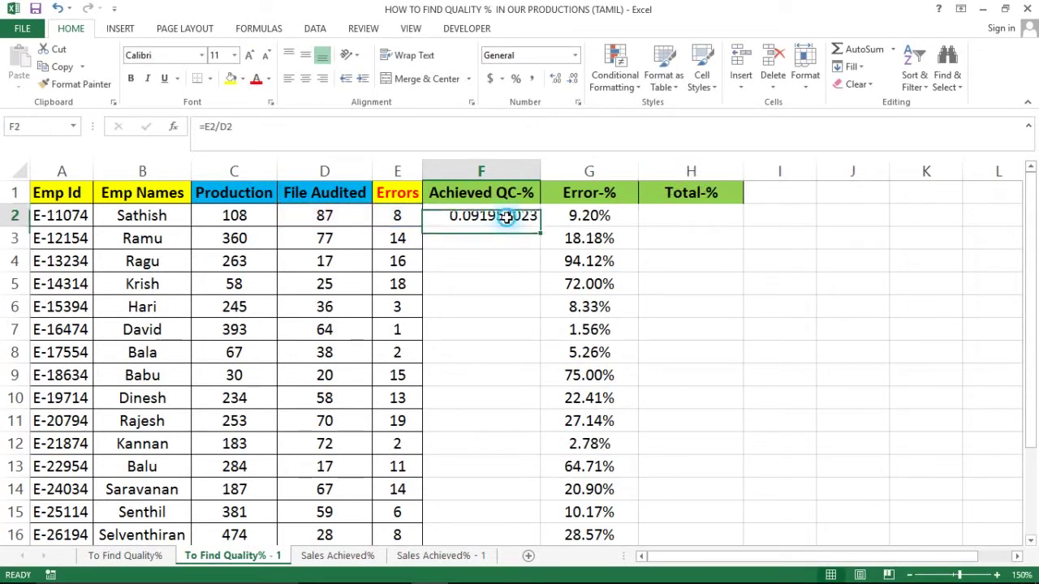
pyautogui.click(516, 78)
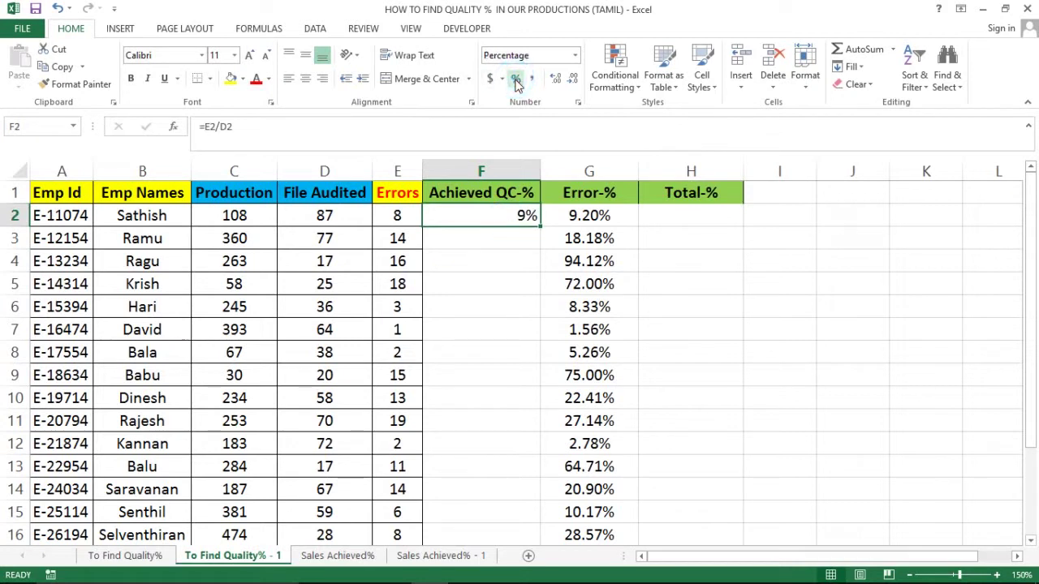
pyautogui.click(557, 79)
pyautogui.click(557, 79)
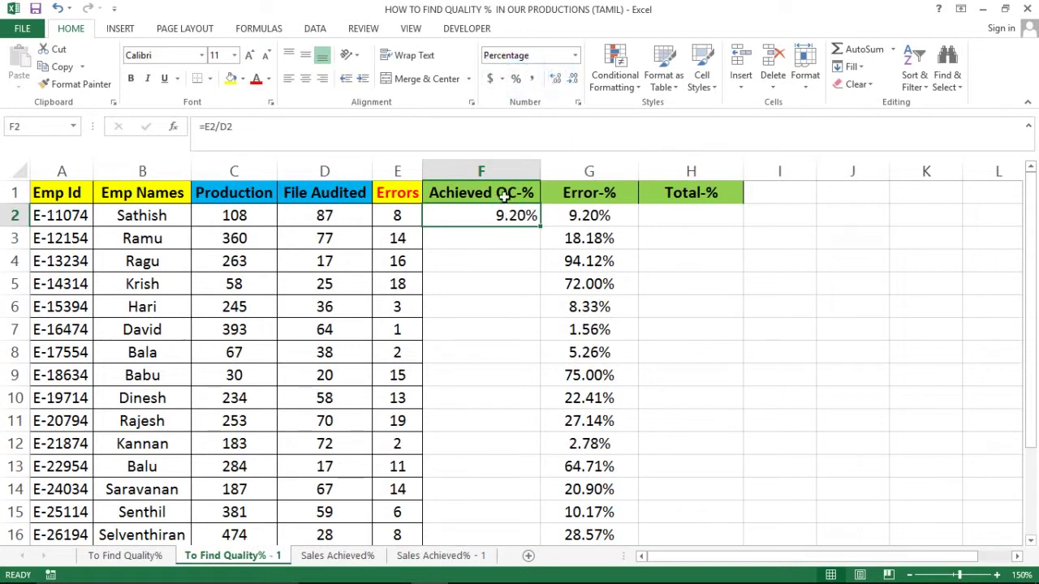
pyautogui.click(305, 79)
# Step: Change F2 to =1-(E2/D2), showing 90.80%, and fill it down column F
pyautogui.doubleClick(441, 214)
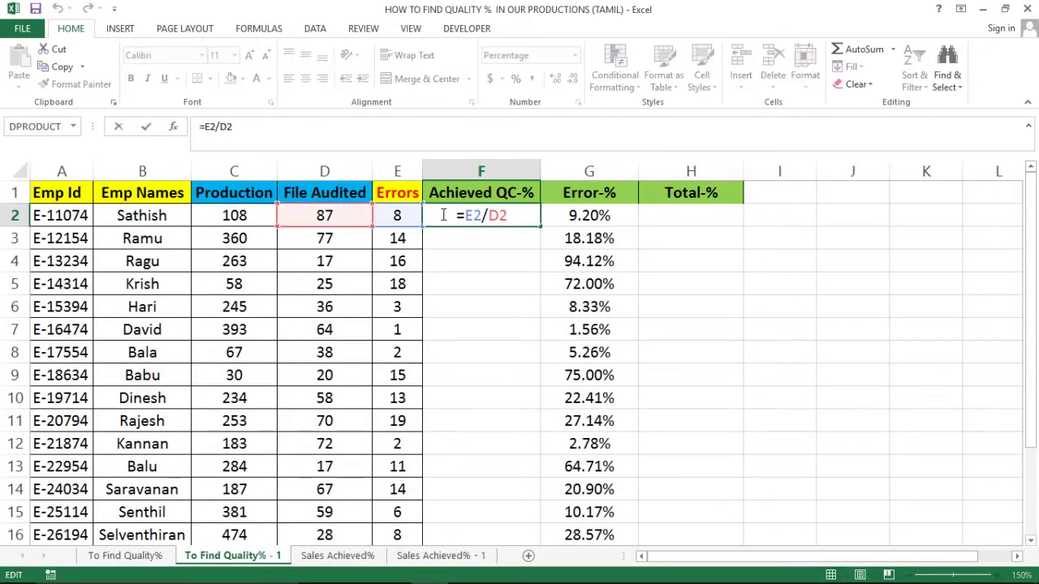
pyautogui.press('Escape')
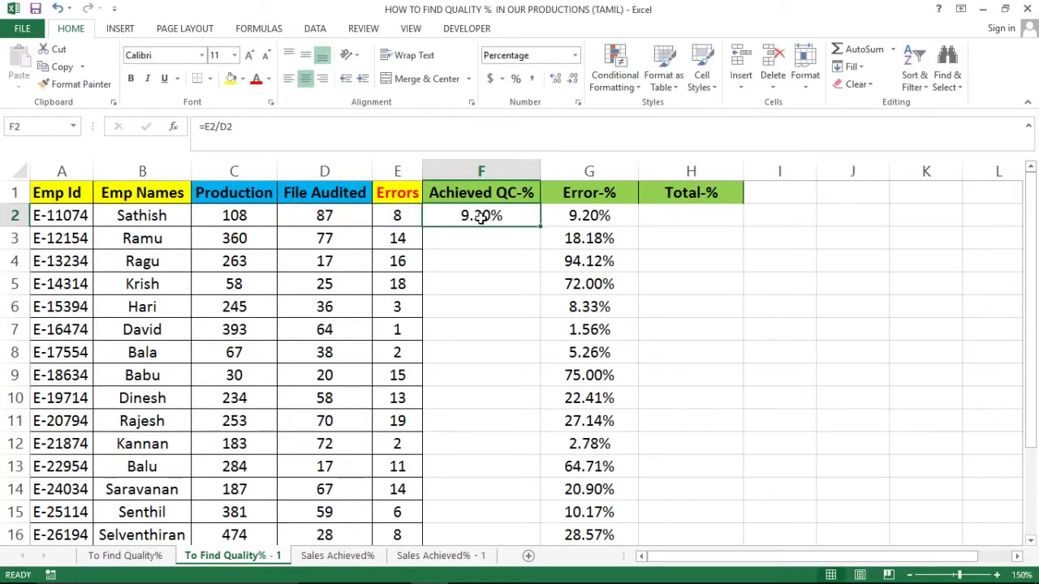
pyautogui.doubleClick(469, 216)
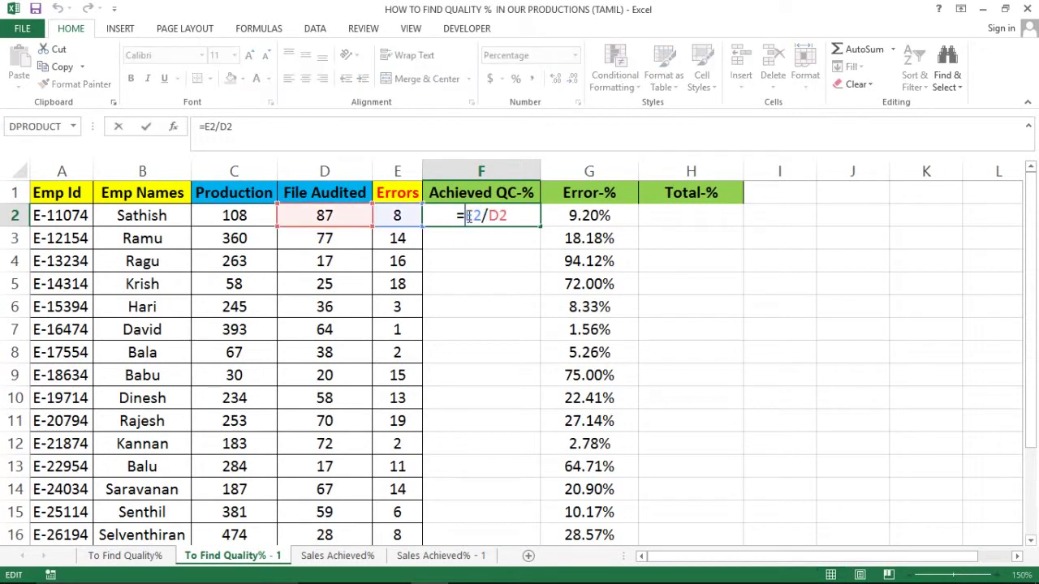
pyautogui.write('1')
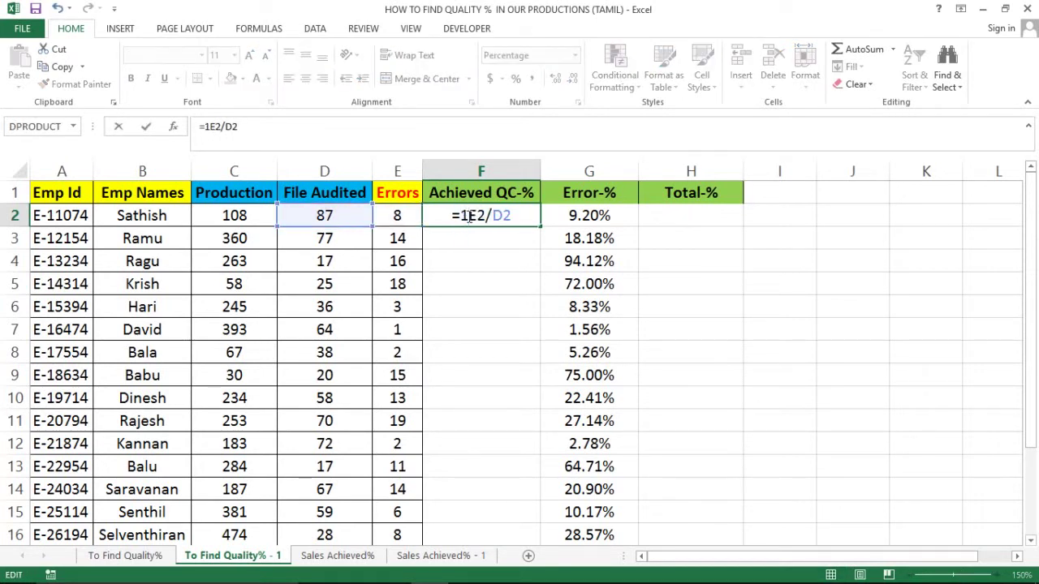
pyautogui.write('-')
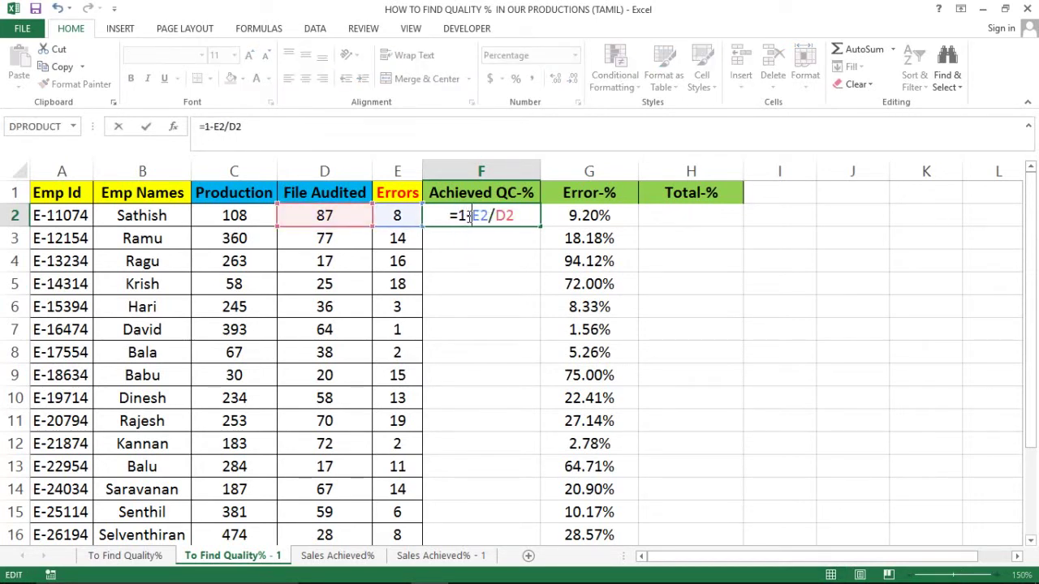
pyautogui.write('(')
pyautogui.click(521, 217)
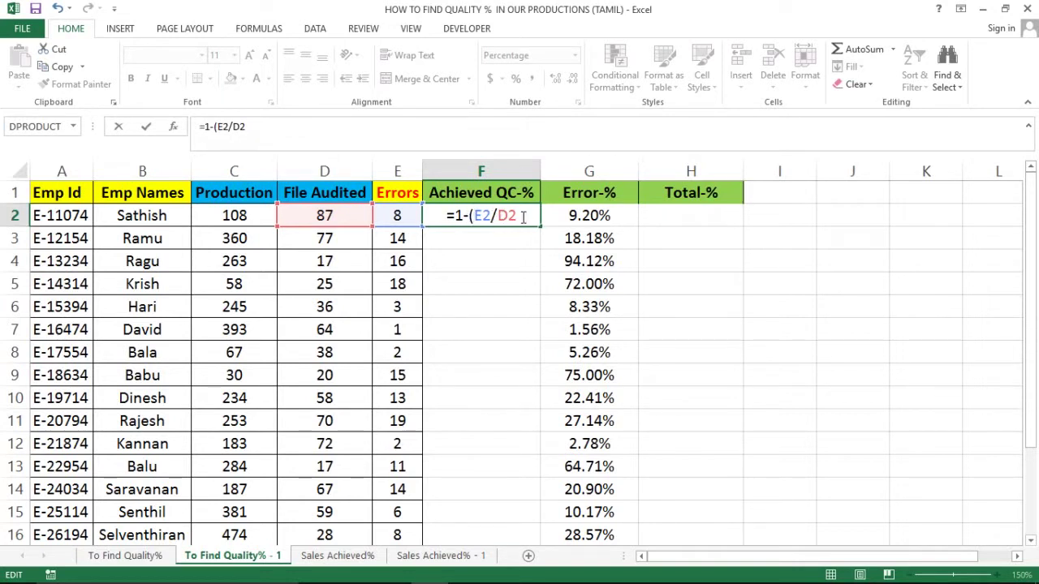
pyautogui.write(')')
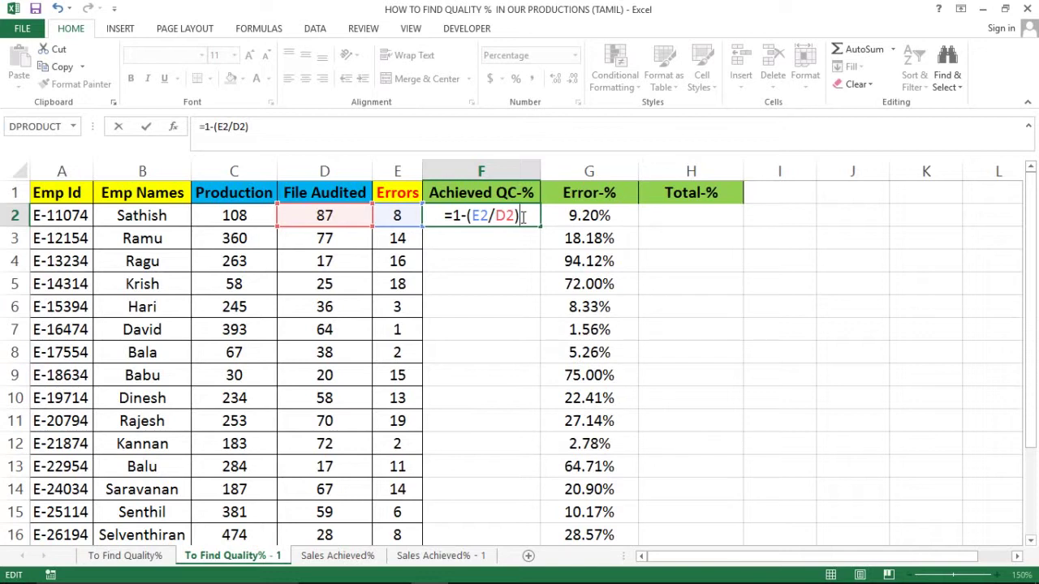
pyautogui.press('Return')
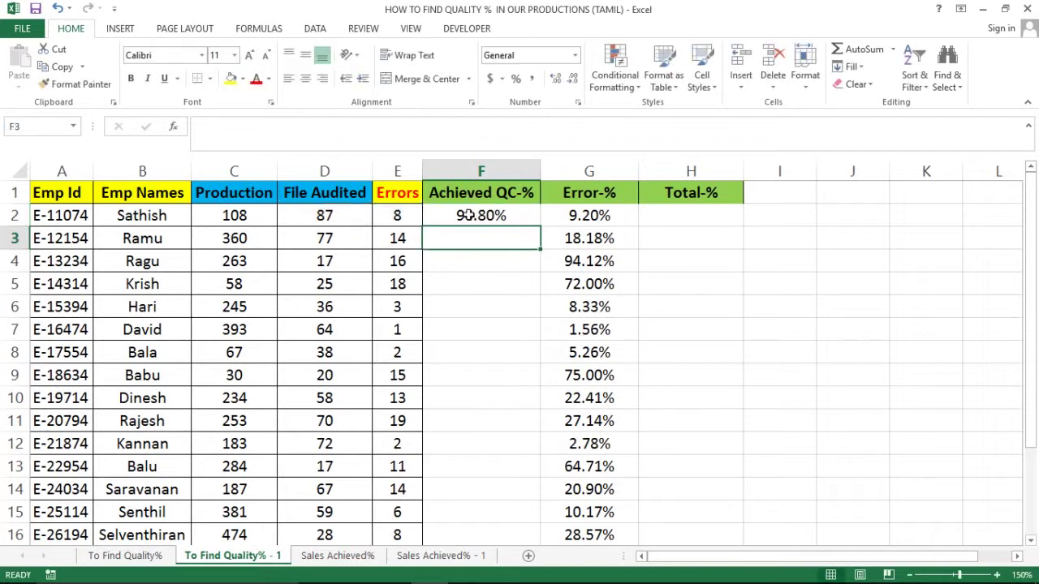
pyautogui.click(466, 214)
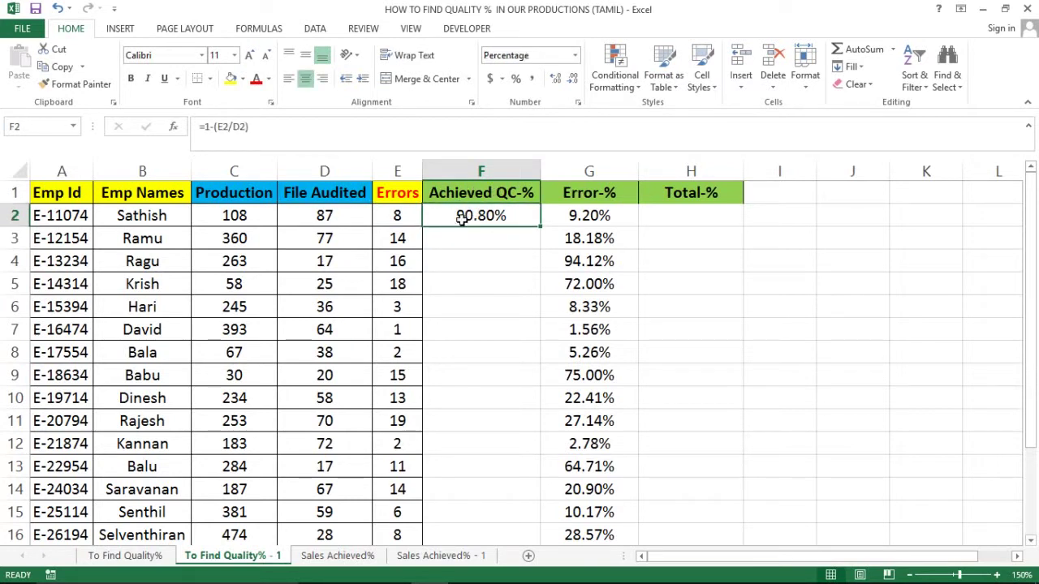
pyautogui.doubleClick(539, 227)
pyautogui.click(469, 215)
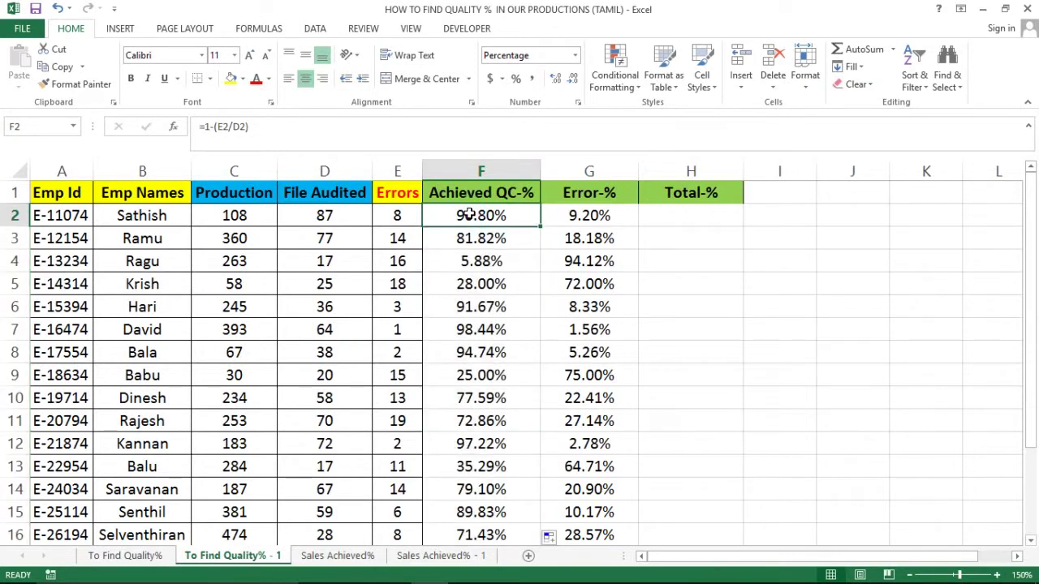
pyautogui.doubleClick(469, 215)
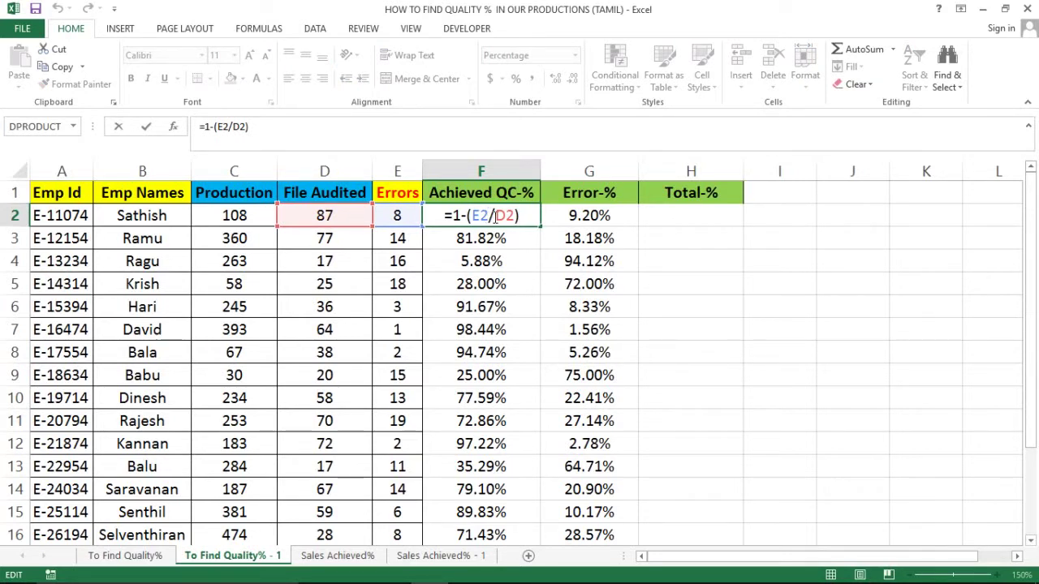
pyautogui.press('Escape')
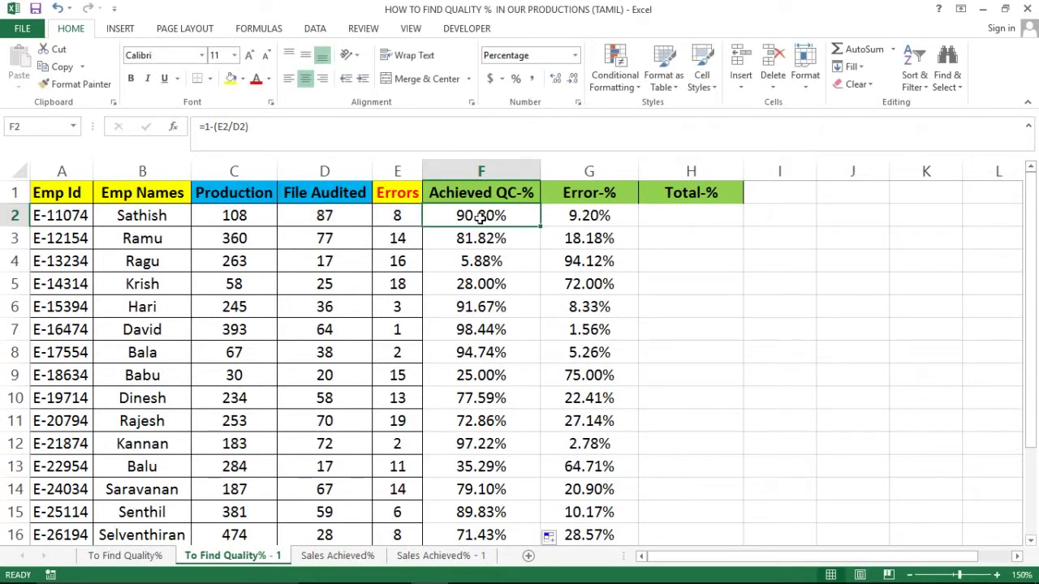
pyautogui.doubleClick(540, 226)
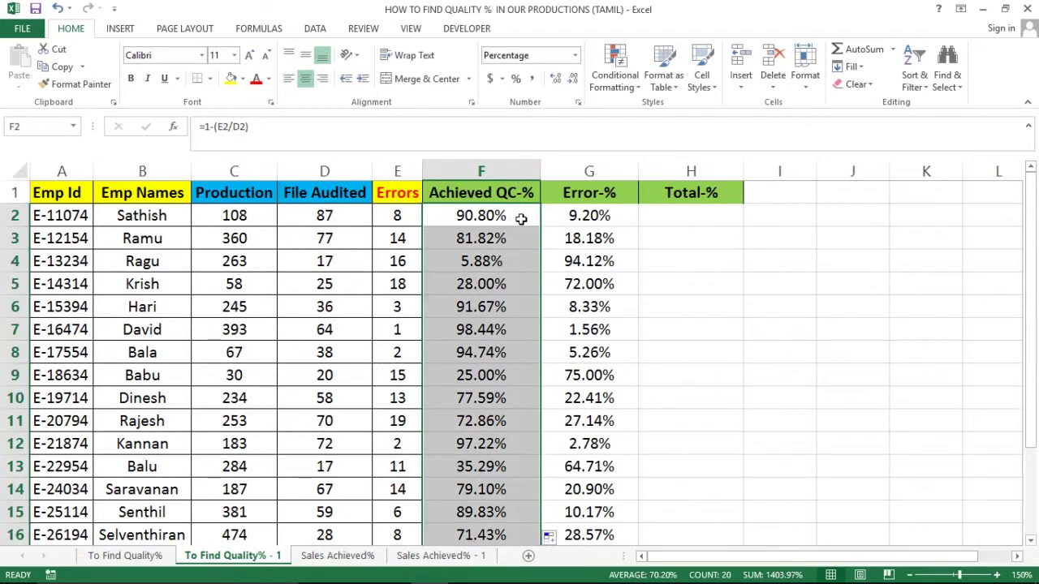
pyautogui.click(521, 218)
pyautogui.press('Right')
pyautogui.press('Left')
pyautogui.press('Left')
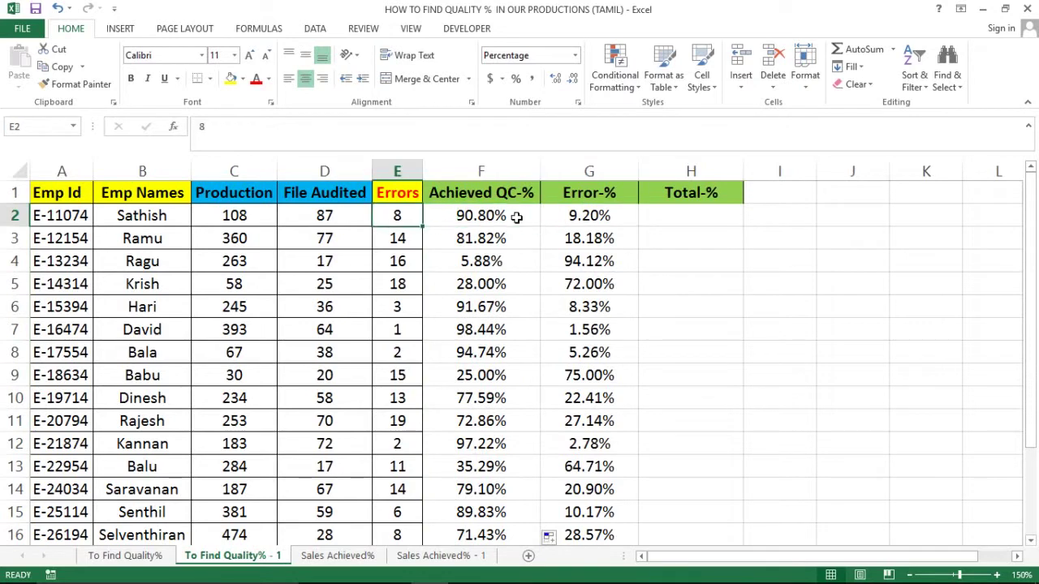
pyautogui.press('Right')
pyautogui.hotkey('ctrl', 'shift', 'Down')
pyautogui.hotkey('ctrl', 'Up')
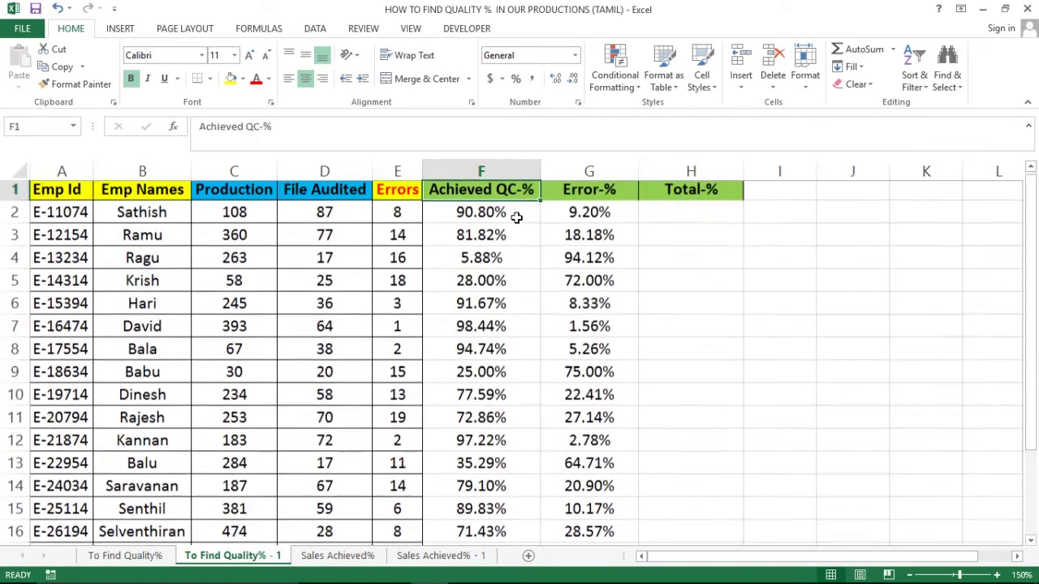
pyautogui.press('Down')
pyautogui.press('Down')
pyautogui.press('Down')
pyautogui.press('Up')
pyautogui.press('Left')
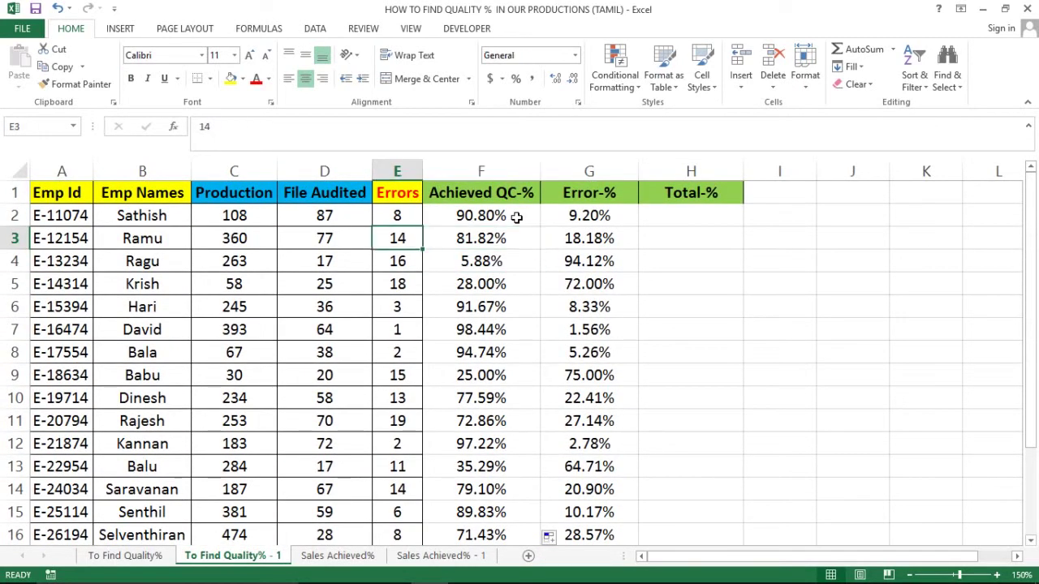
pyautogui.press('Left')
pyautogui.press('Left')
pyautogui.press('Left')
pyautogui.press('Right')
pyautogui.press('Left')
pyautogui.hotkey('shift', 'Right')
pyautogui.hotkey('shift', 'Right')
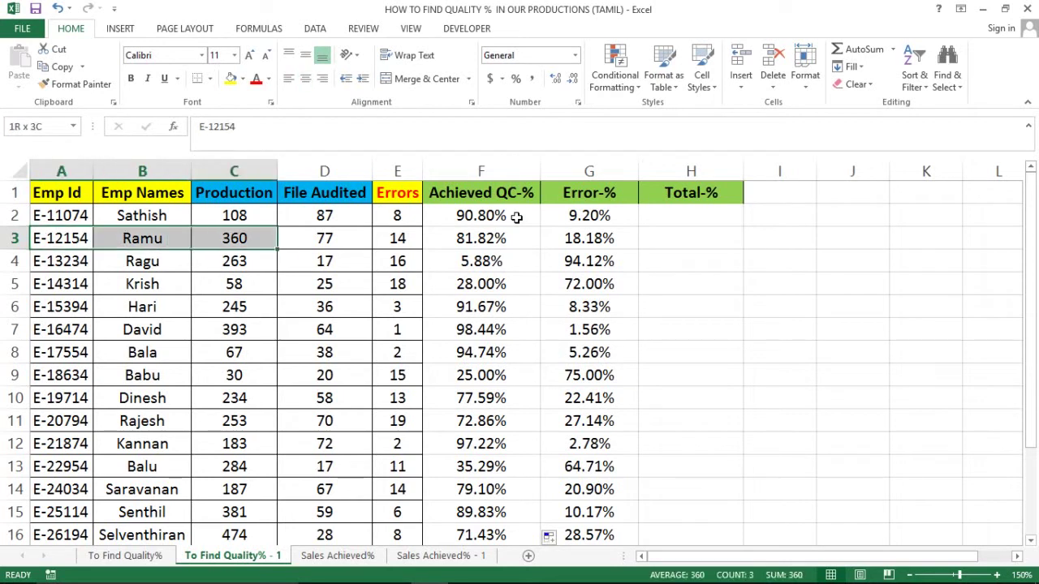
pyautogui.press('Right')
pyautogui.press('Right')
pyautogui.press('Right')
pyautogui.press('Right')
pyautogui.press('Left')
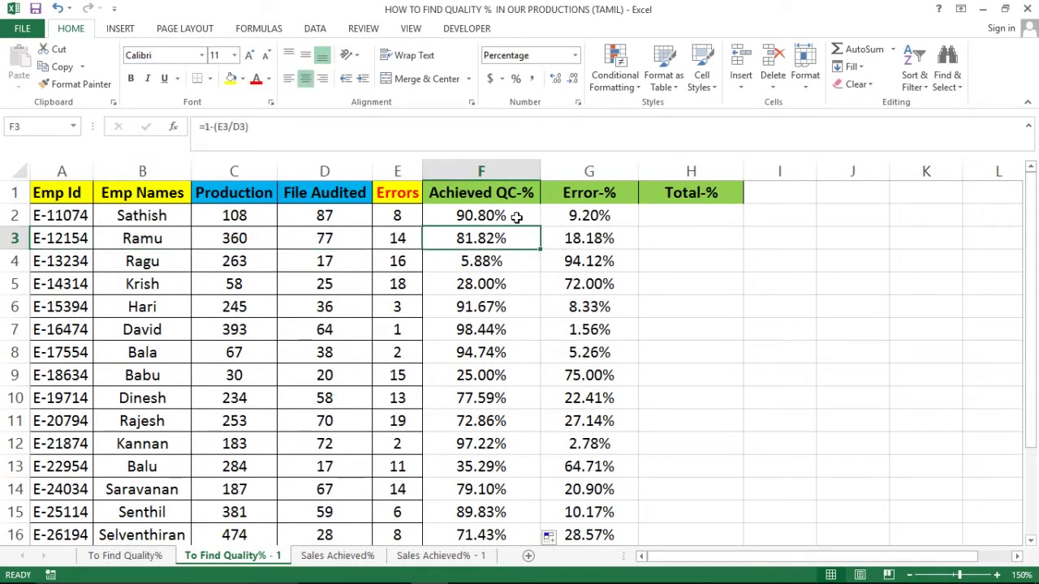
pyautogui.press('Left')
pyautogui.press('Right')
pyautogui.press('Left')
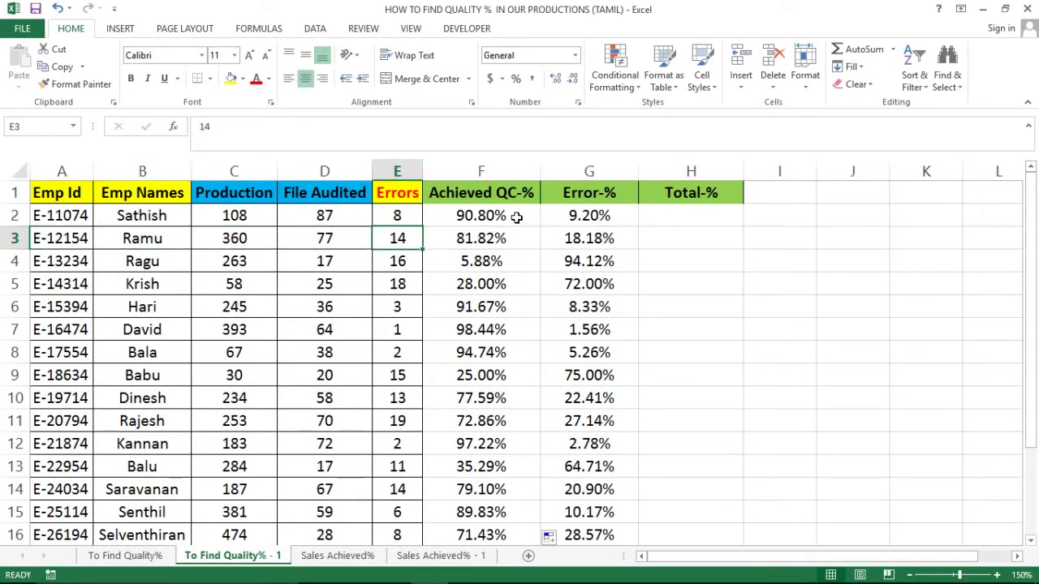
pyautogui.press('Left')
pyautogui.press('Left')
pyautogui.press('Left')
pyautogui.press('Right')
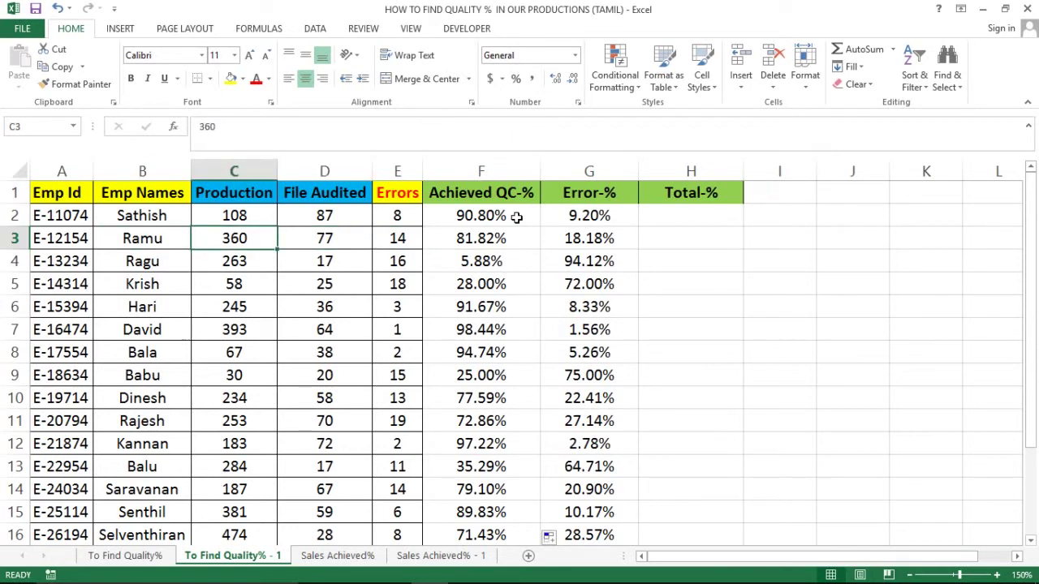
pyautogui.press('Right')
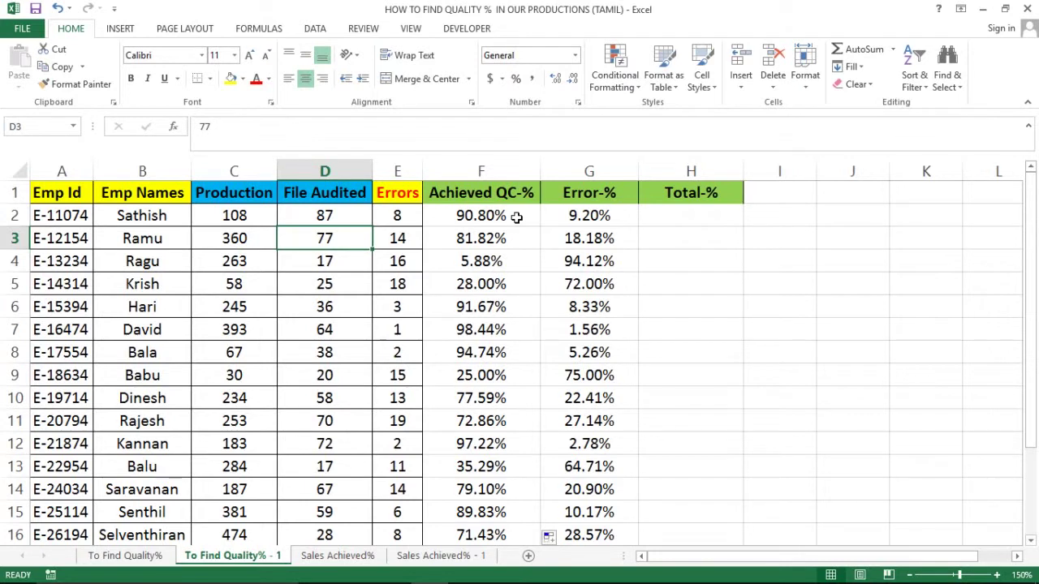
pyautogui.press('Right')
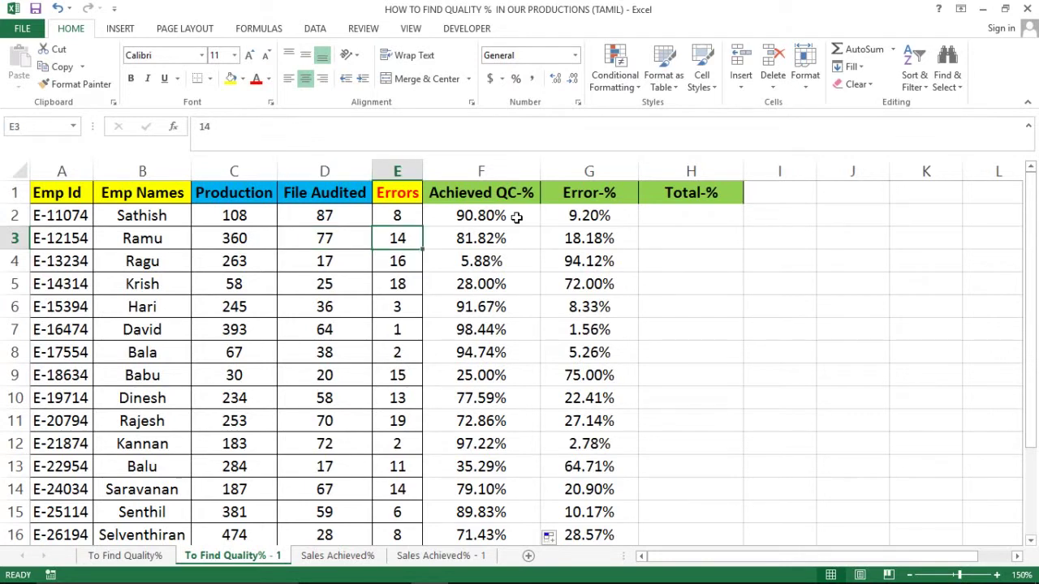
pyautogui.press('Right')
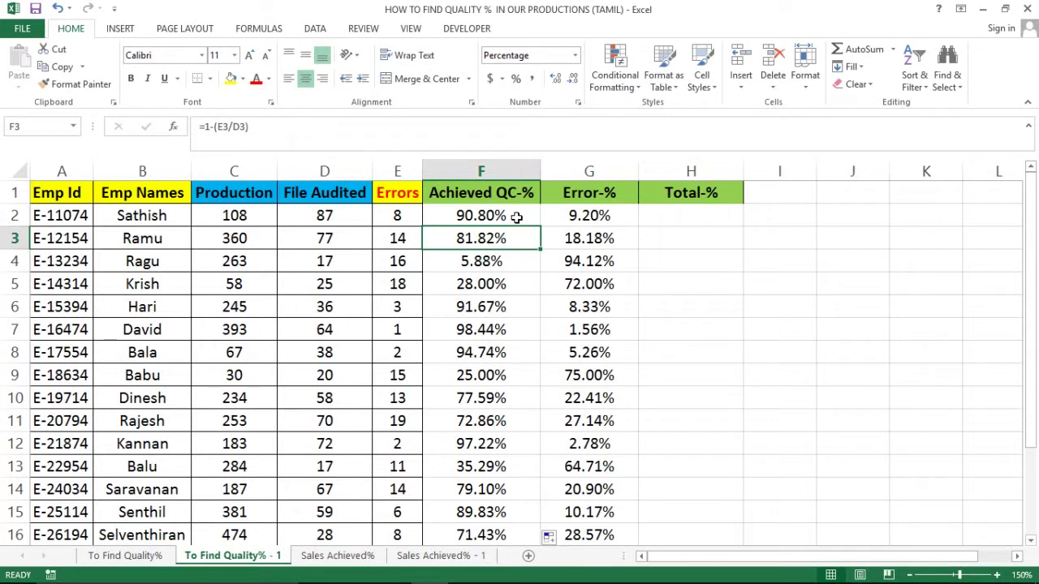
pyautogui.press('Right')
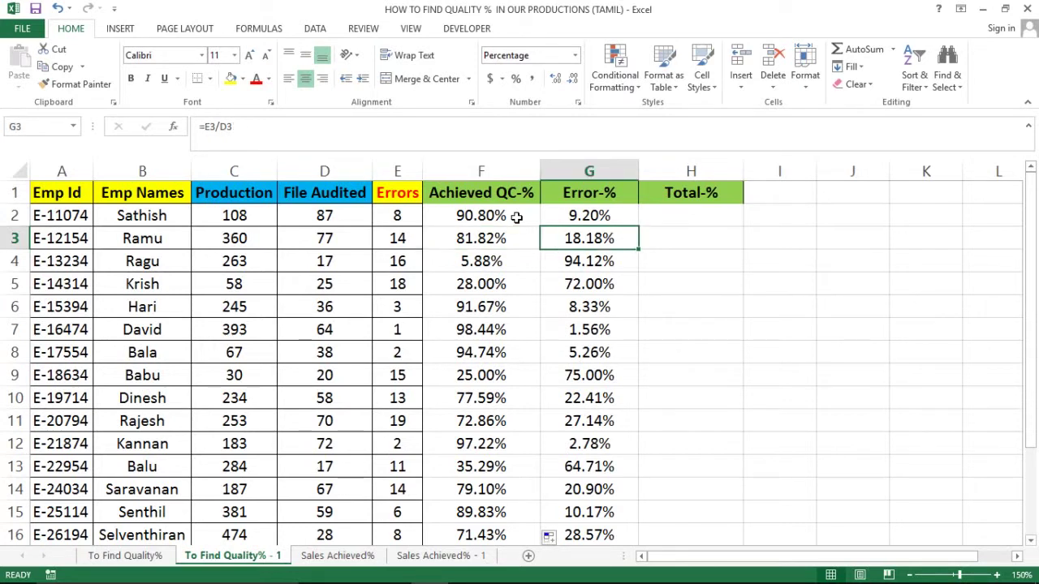
pyautogui.press('Up')
pyautogui.press('Up')
# Step: Enter the Total-% formula =F2+G2 in H2
pyautogui.press('Right')
pyautogui.press('Down')
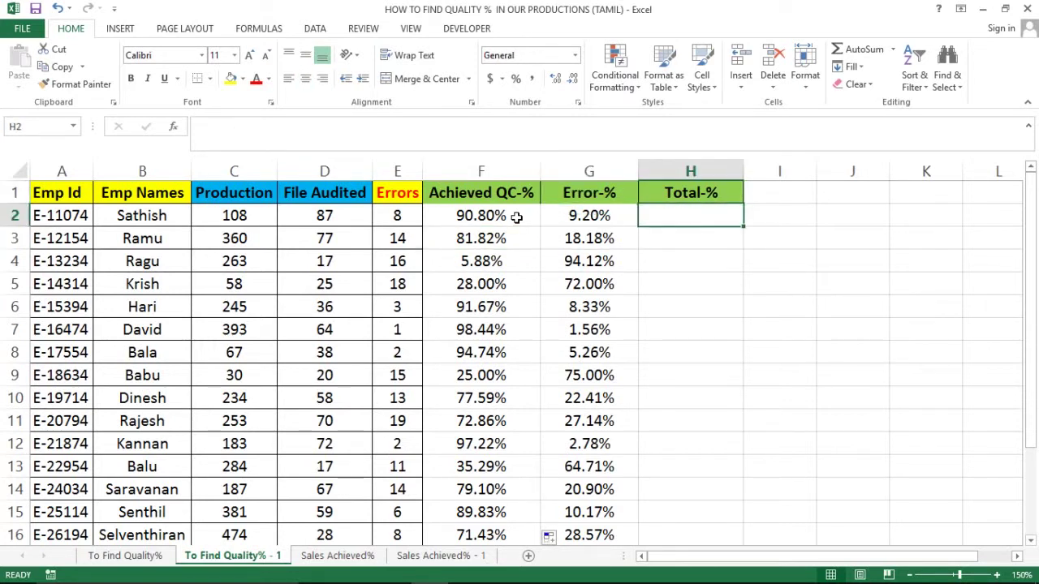
pyautogui.write('=')
pyautogui.click(517, 218)
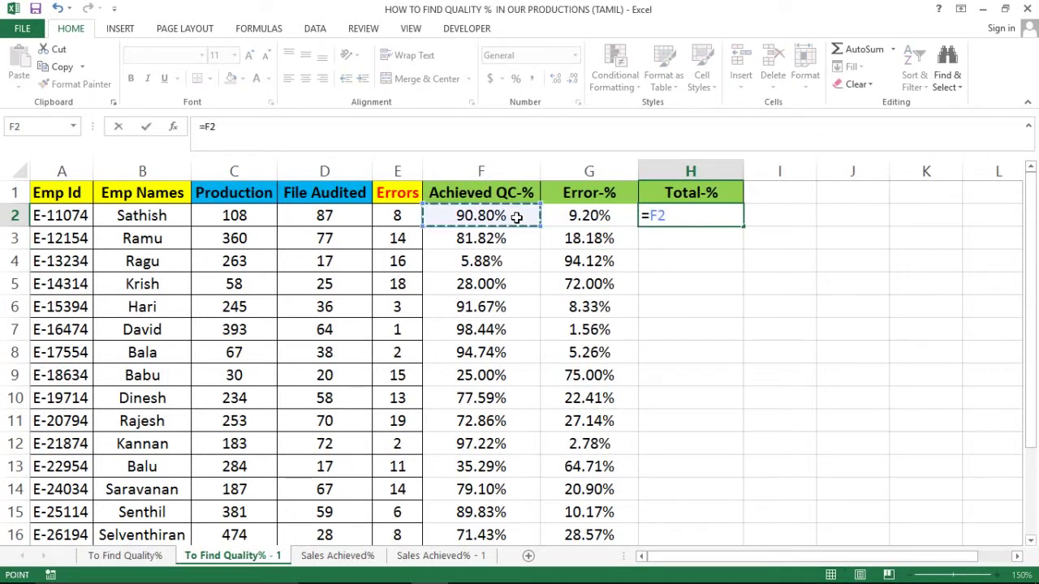
pyautogui.write('+')
pyautogui.press('Left')
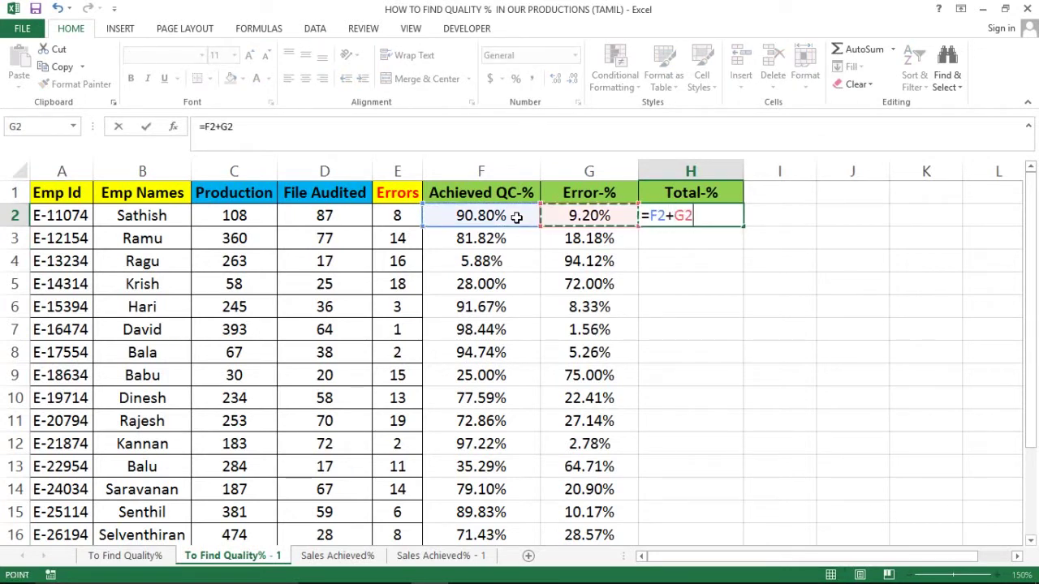
pyautogui.press('Return')
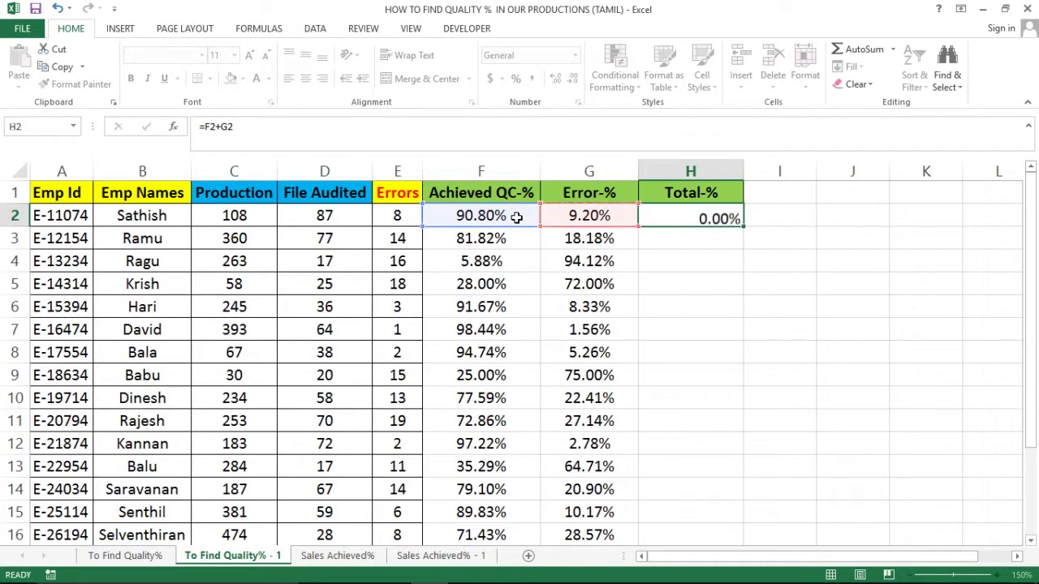
# Step: Fill =F2+G2 down the Total-% column and centre column H
pyautogui.click(712, 218)
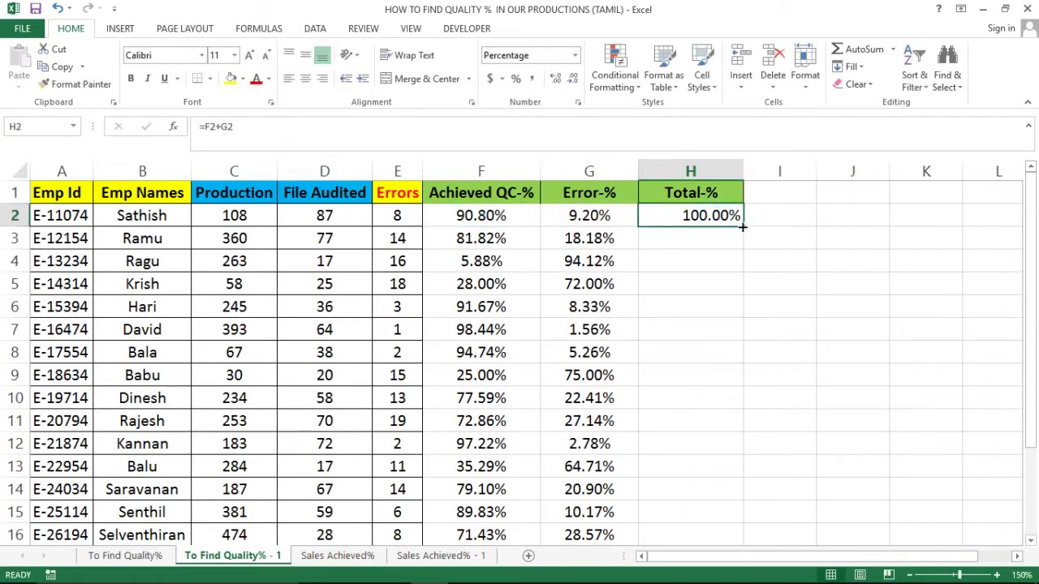
pyautogui.doubleClick(741, 226)
pyautogui.click(690, 170)
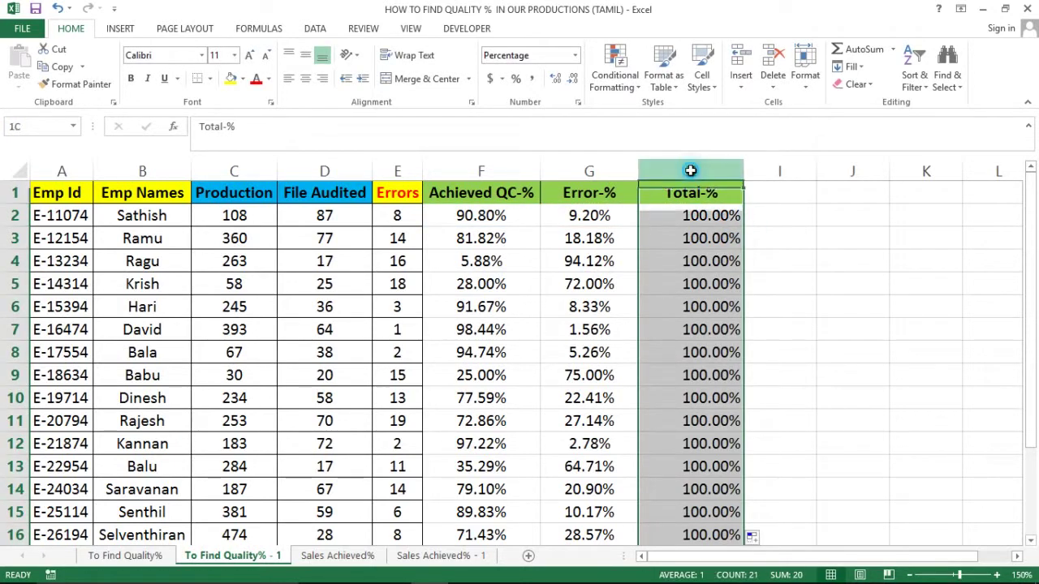
pyautogui.click(305, 78)
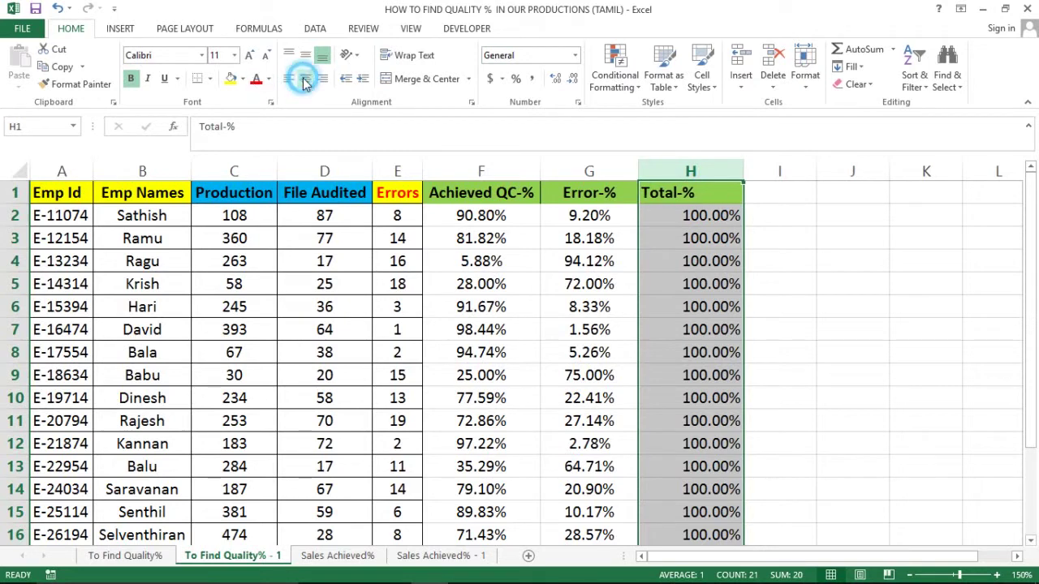
pyautogui.click(305, 78)
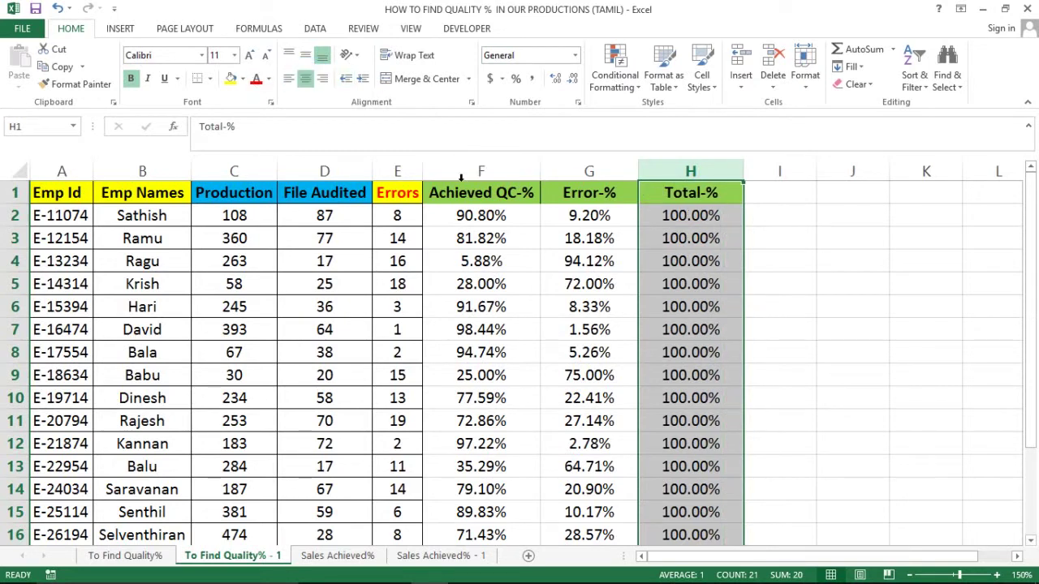
pyautogui.click(465, 229)
pyautogui.press('Up')
pyautogui.press('Up')
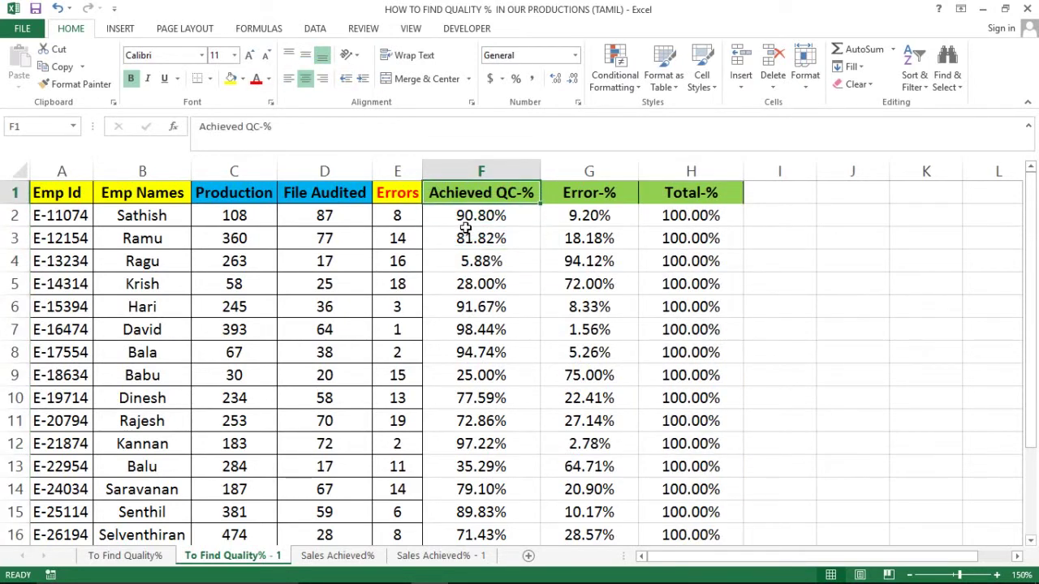
pyautogui.press('Down')
pyautogui.hotkey('shift', 'Right')
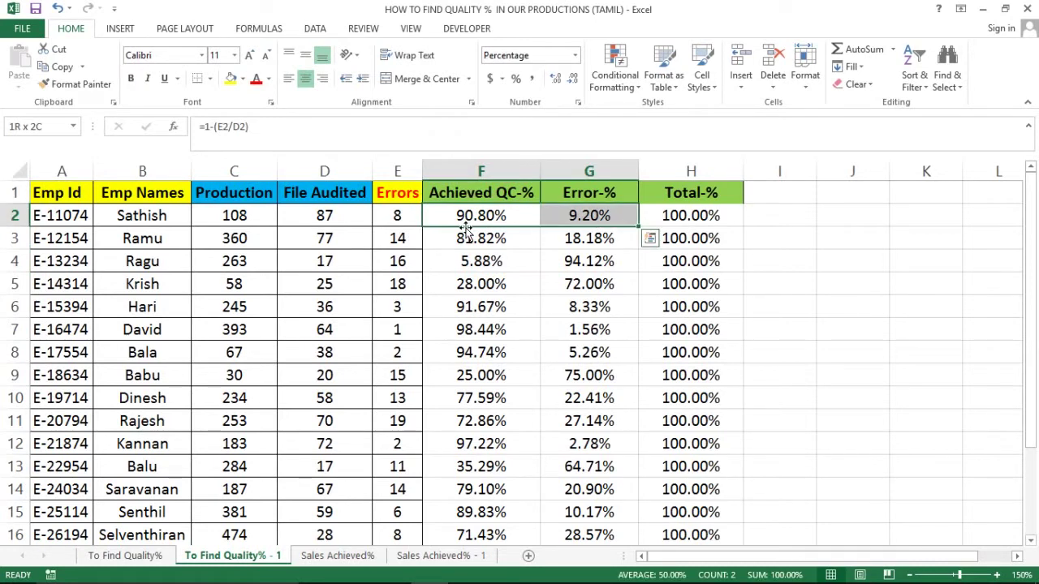
pyautogui.press('Right')
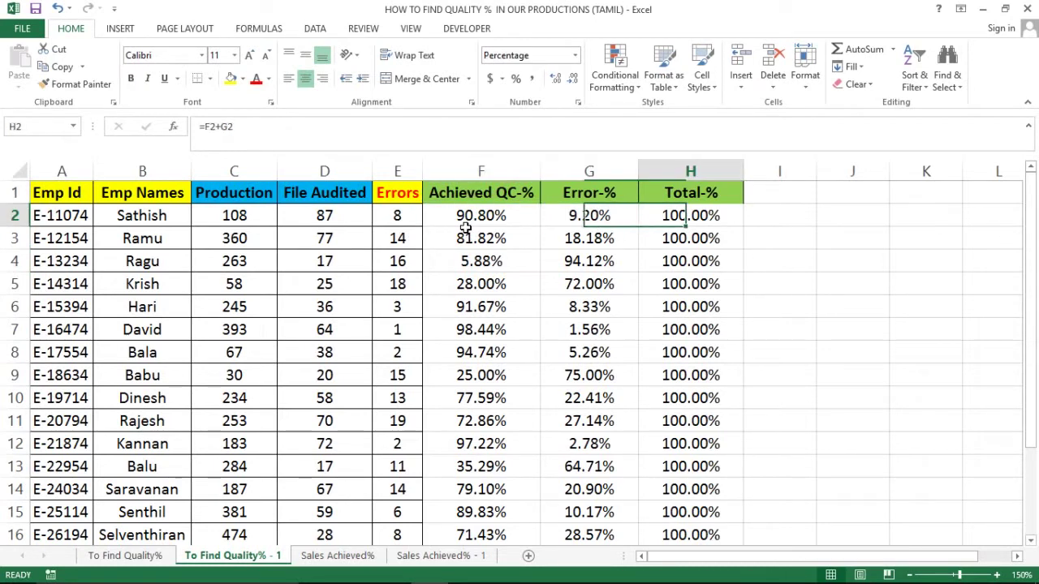
pyautogui.press('Right')
pyautogui.hotkey('ctrl', 'Down')
pyautogui.hotkey('ctrl', 'Up')
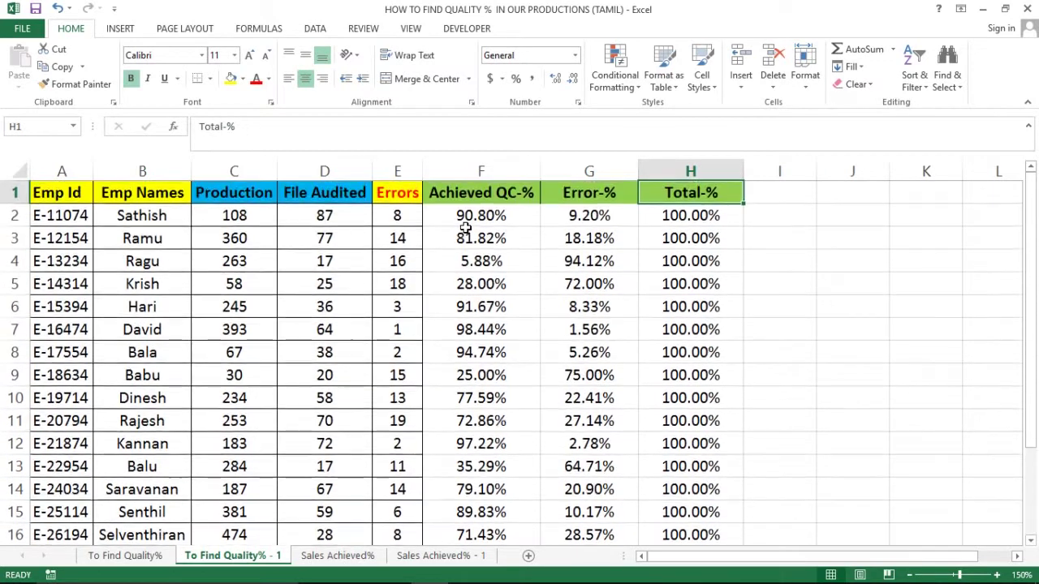
pyautogui.press('Down')
pyautogui.press('Left')
pyautogui.hotkey('shift', 'Left')
pyautogui.press('Left')
pyautogui.press('Left')
pyautogui.press('Right')
pyautogui.press('Up')
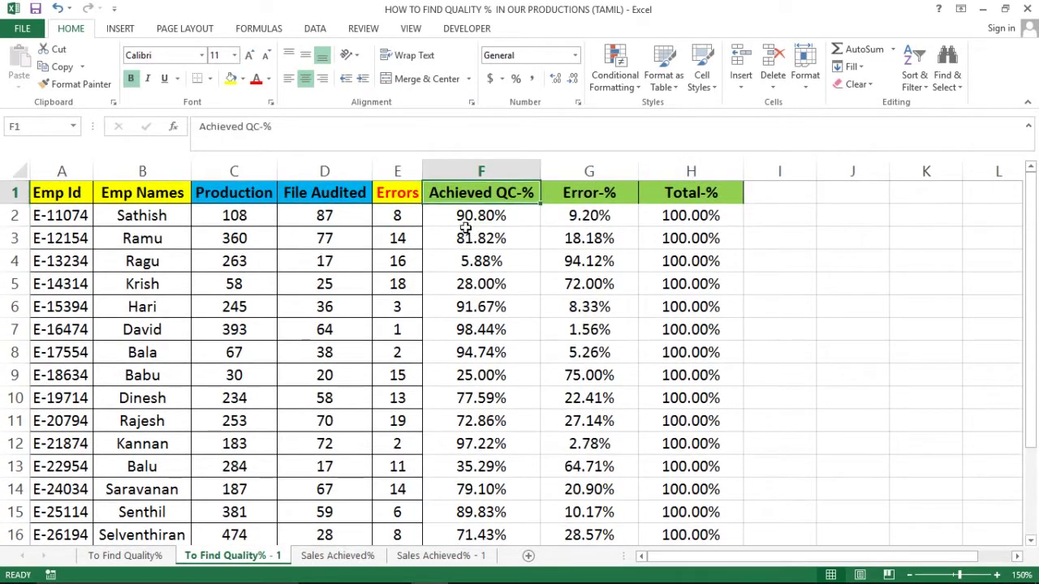
pyautogui.press('Down')
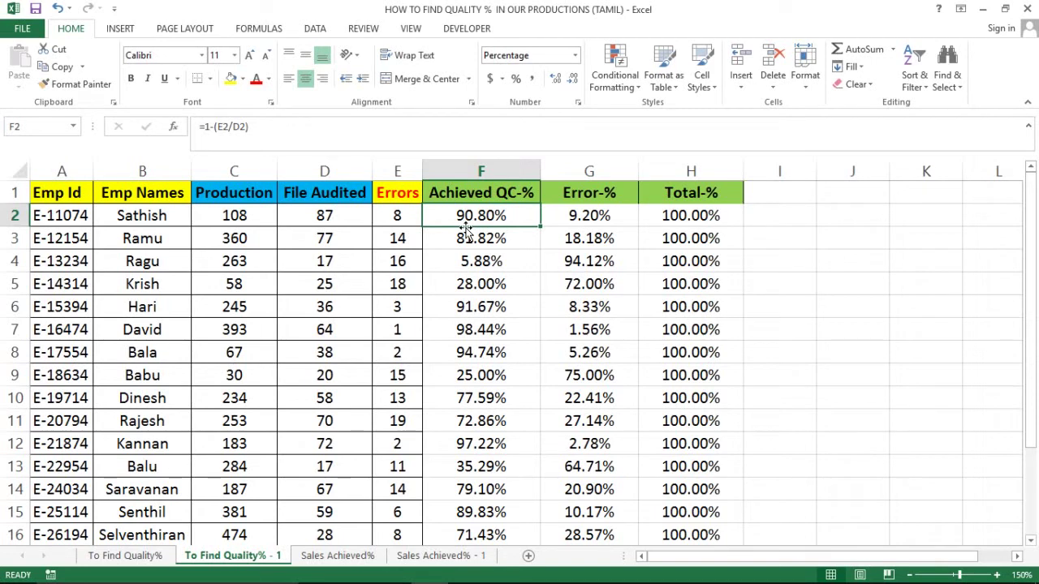
pyautogui.press('Right')
pyautogui.press('Left')
pyautogui.press('Left')
pyautogui.press('Left')
pyautogui.press('Up')
pyautogui.press('Down')
pyautogui.press('Home')
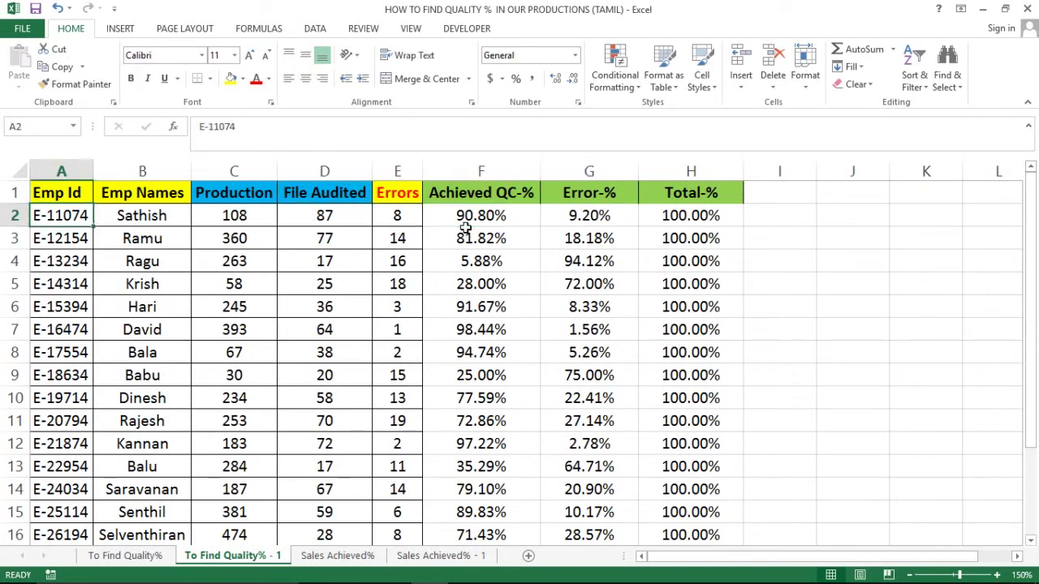
pyautogui.hotkey('shift', 'Right')
pyautogui.hotkey('shift', 'Right')
pyautogui.hotkey('shift', 'Right')
pyautogui.hotkey('shift', 'Right')
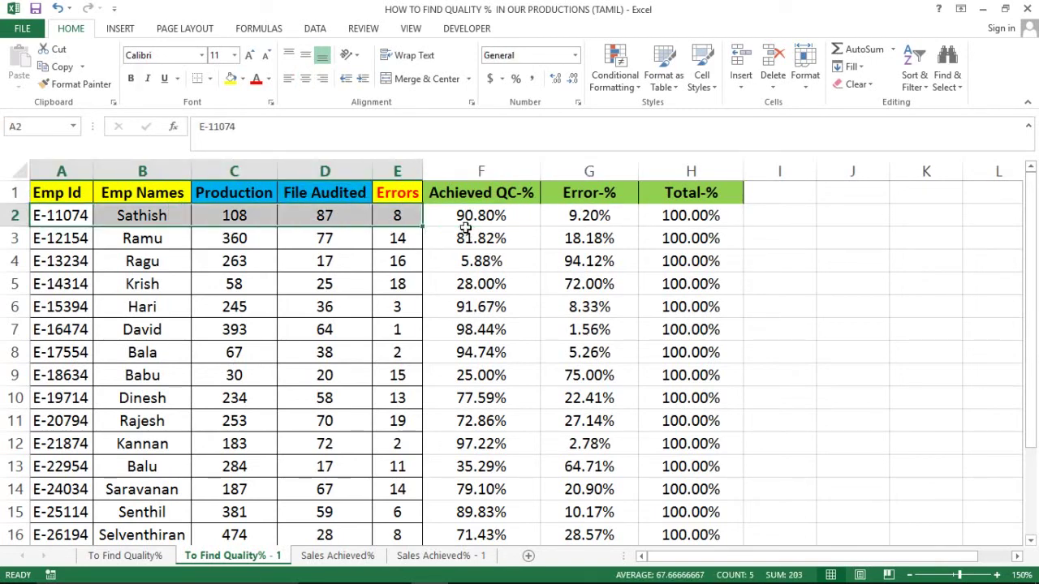
pyautogui.press('Right')
pyautogui.press('Right')
pyautogui.press('Right')
pyautogui.press('Right')
pyautogui.press('Right')
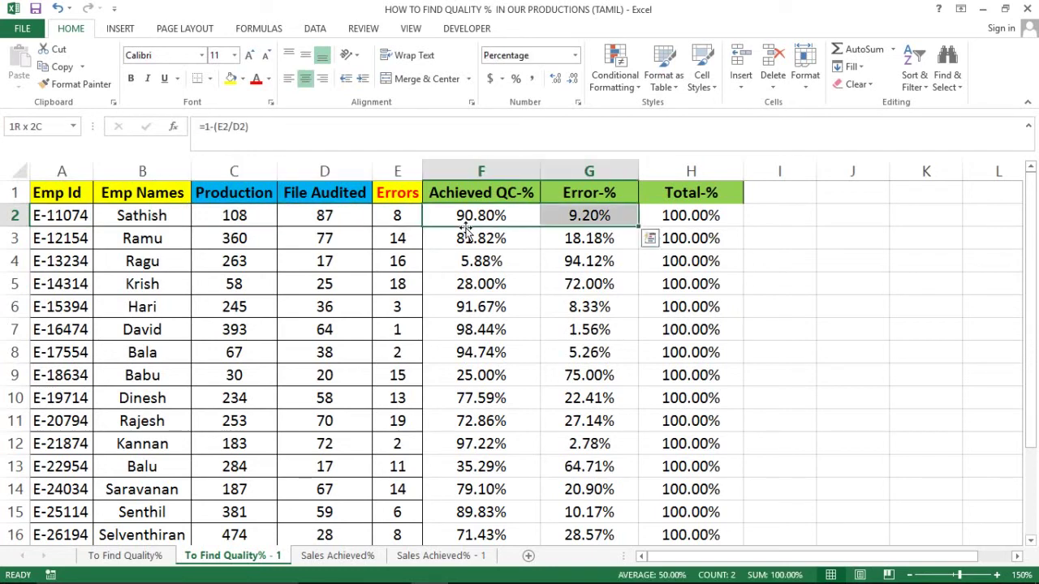
pyautogui.press('Right')
pyautogui.press('Left')
pyautogui.press('Left')
pyautogui.press('Right')
pyautogui.press('Left')
pyautogui.press('Left')
pyautogui.press('Left')
pyautogui.hotkey('ctrl', 'Down')
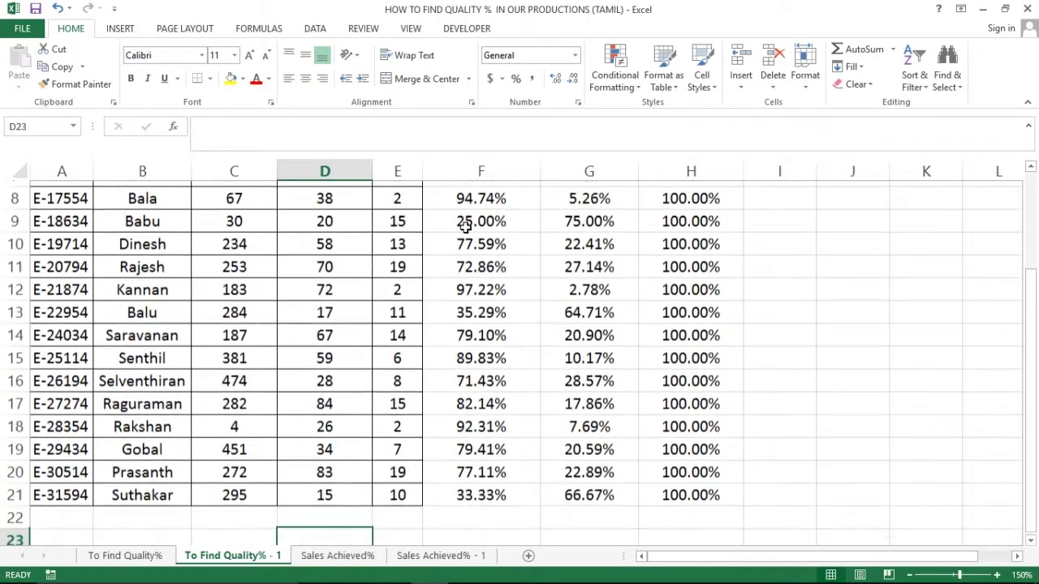
pyautogui.press('Down')
pyautogui.press('Down')
pyautogui.press('Down')
pyautogui.hotkey('ctrl', 'Up')
pyautogui.press('Left')
pyautogui.press('Left')
pyautogui.press('Left')
pyautogui.press('Down')
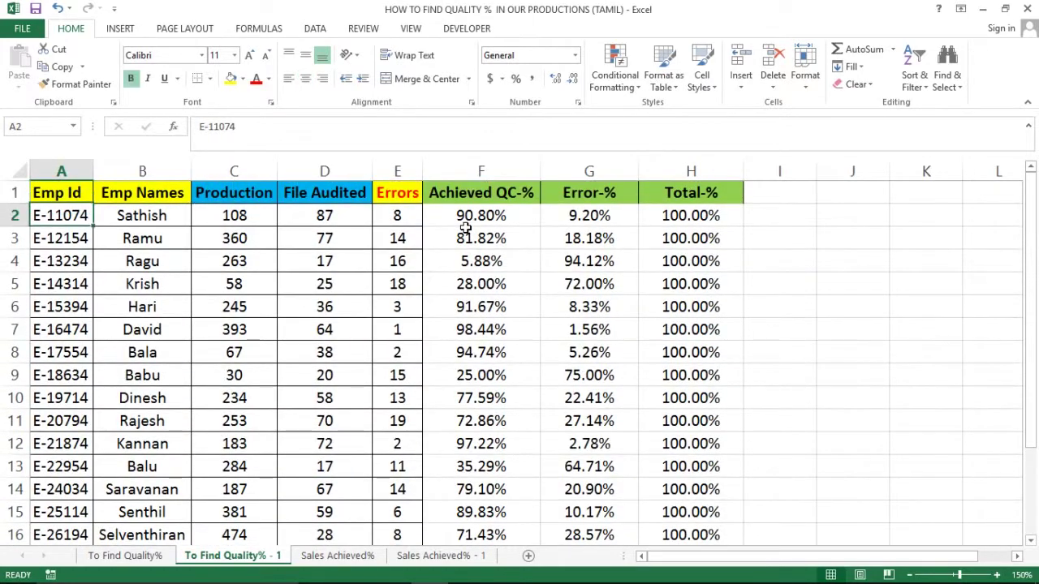
pyautogui.hotkey('ctrl', 'shift', 'Down')
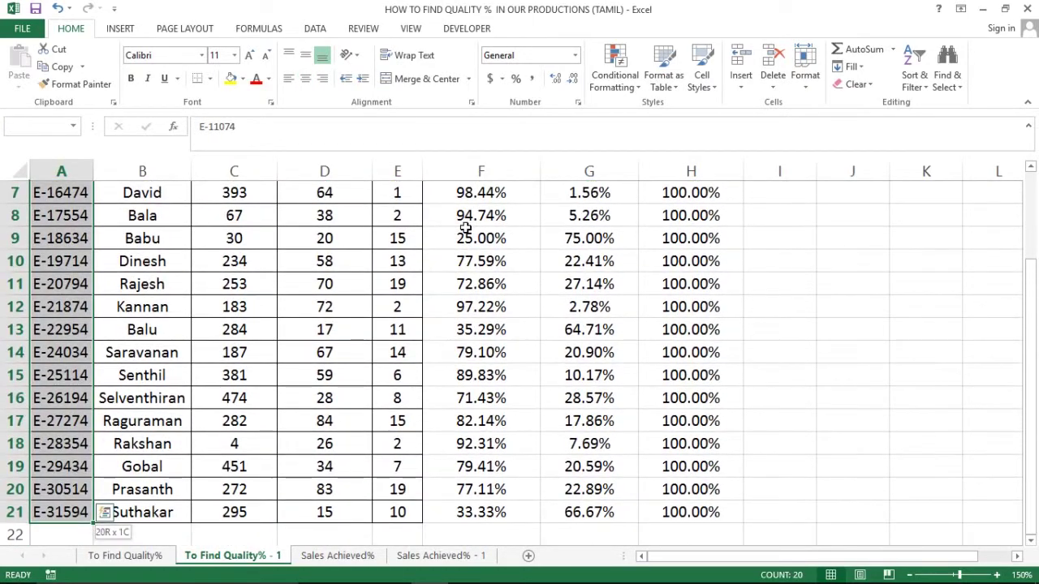
pyautogui.hotkey('ctrl', 'Up')
pyautogui.press('Right')
pyautogui.press('Right')
pyautogui.press('Right')
pyautogui.press('Right')
pyautogui.press('Left')
pyautogui.press('Down')
pyautogui.press('Down')
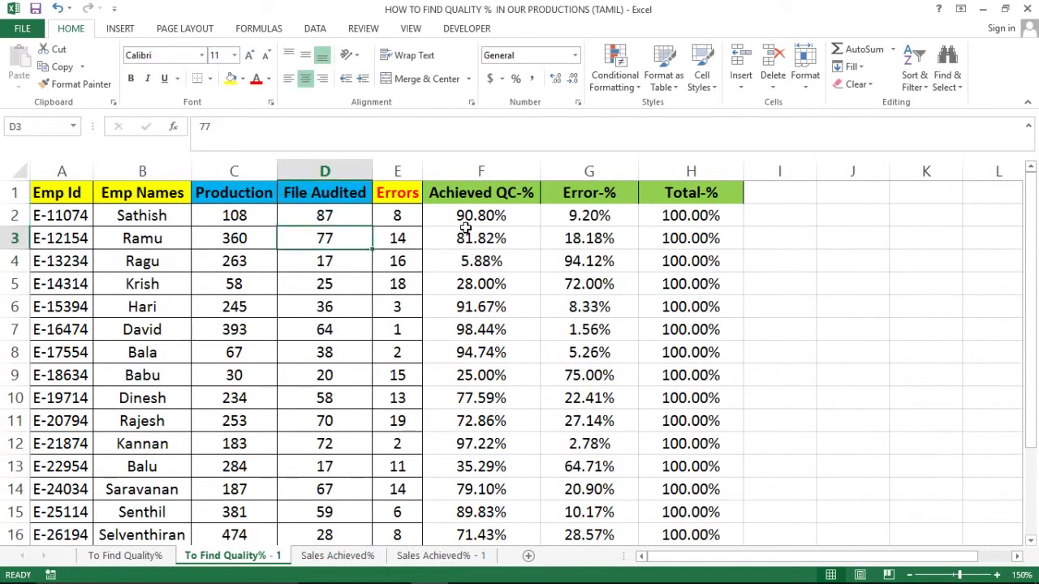
pyautogui.hotkey('ctrl', 'Down')
pyautogui.press('Down')
pyautogui.press('Down')
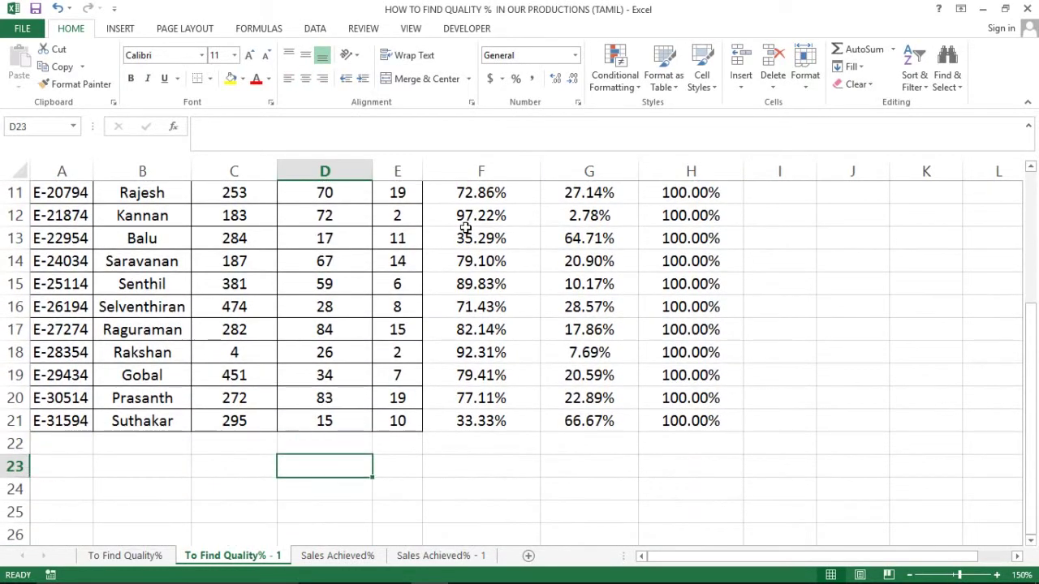
# Step: Type the label 'Team Achieved QC %' in C23
pyautogui.press('Left')
pyautogui.write('TEa')
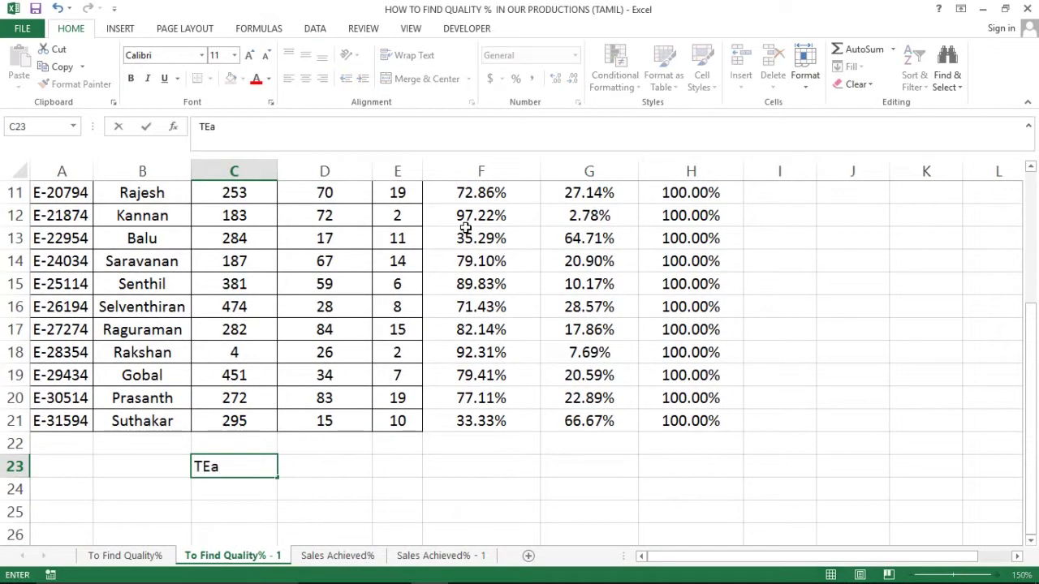
pyautogui.write('m Achi')
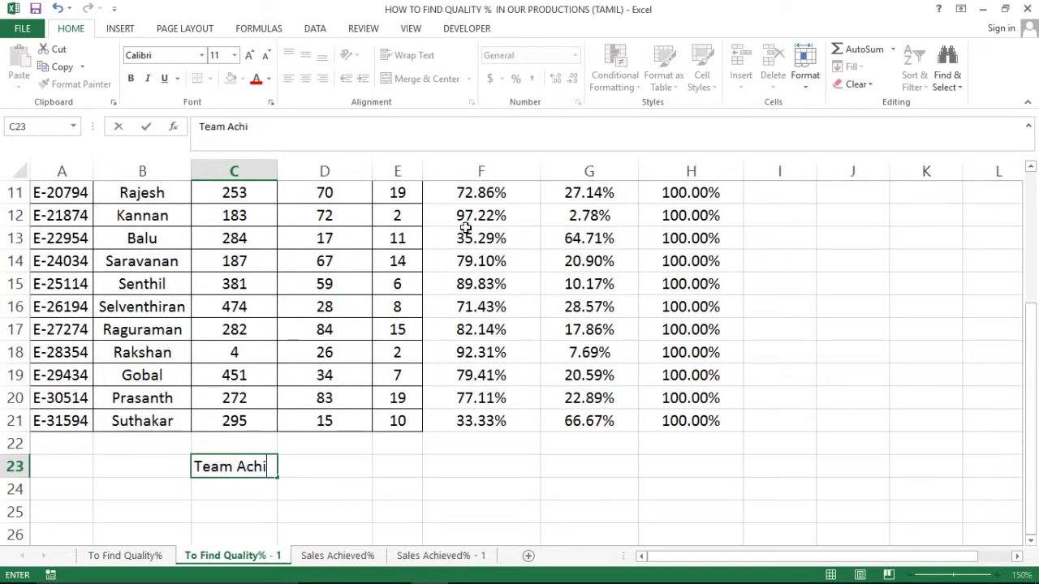
pyautogui.write('eved ')
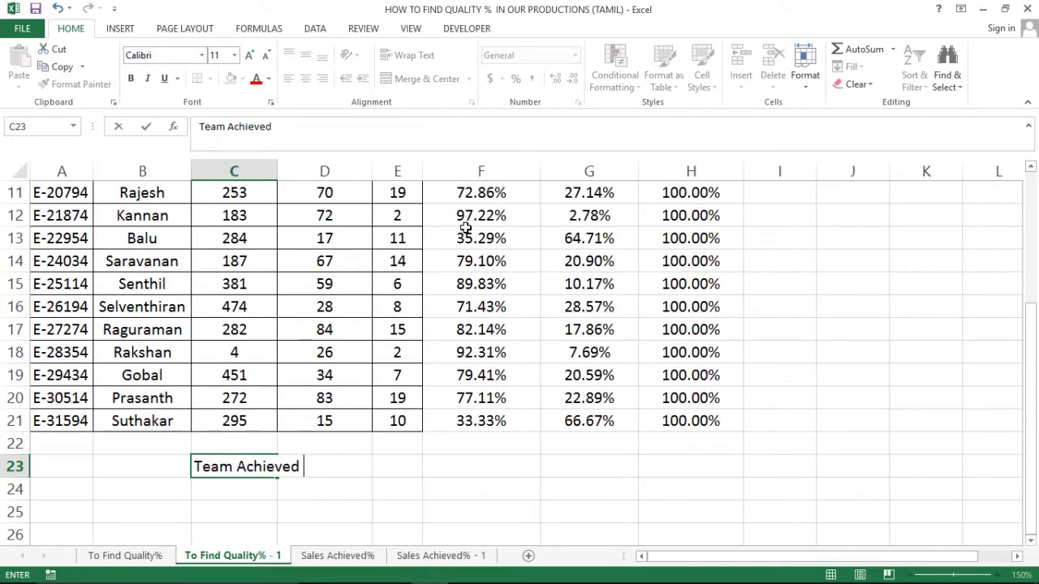
pyautogui.write('QC')
pyautogui.write(' %')
pyautogui.press('Return')
pyautogui.press('Up')
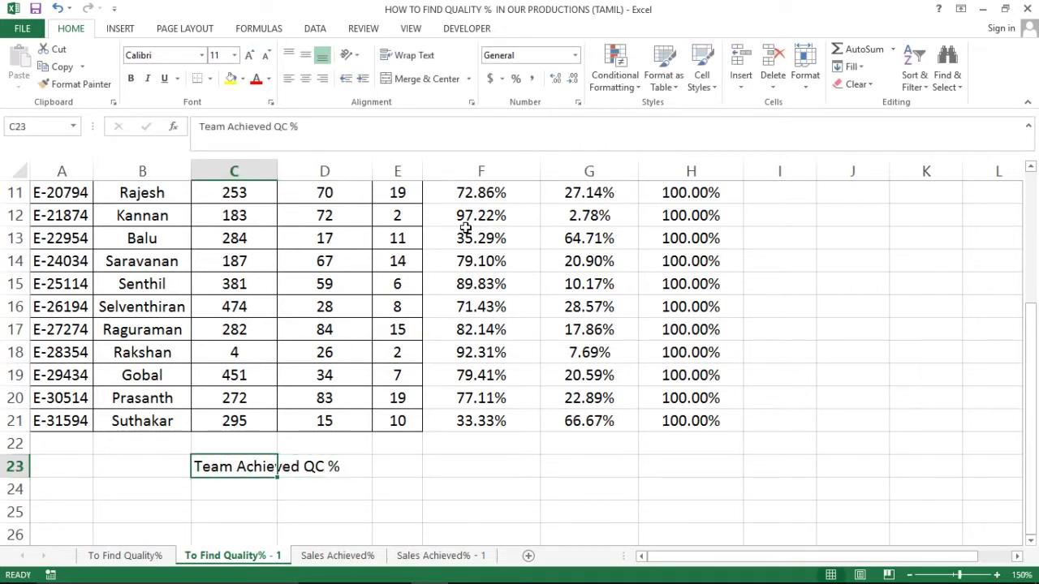
# Step: Copy the label to C24 and edit it to 'Team Not Achieved QC %'
pyautogui.hotkey('ctrl', 'c')
pyautogui.press('Down')
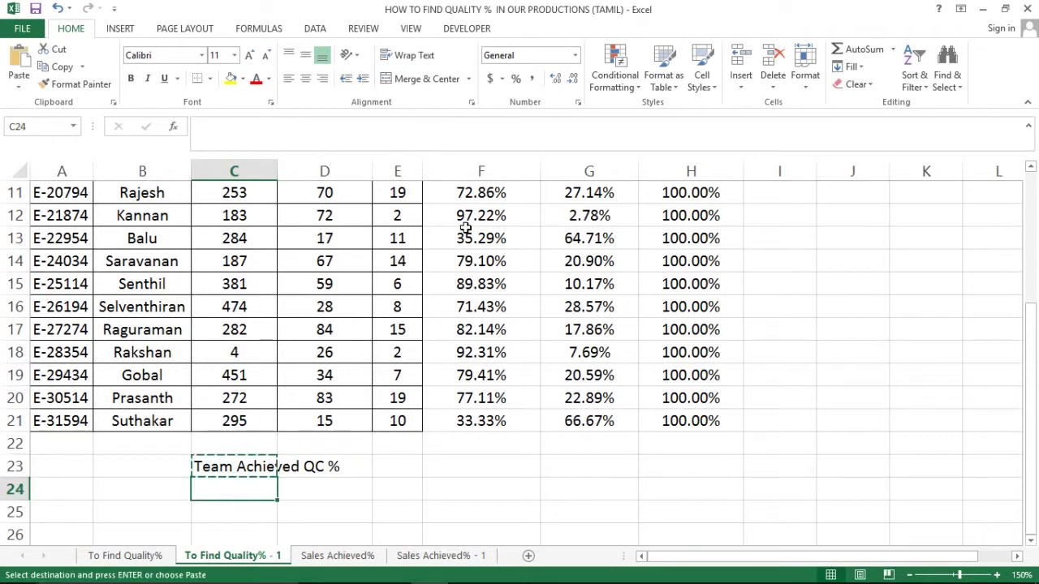
pyautogui.hotkey('ctrl', 'v')
pyautogui.press('Escape')
pyautogui.press('F2')
pyautogui.press('Left')
pyautogui.press('Left')
pyautogui.press('Left')
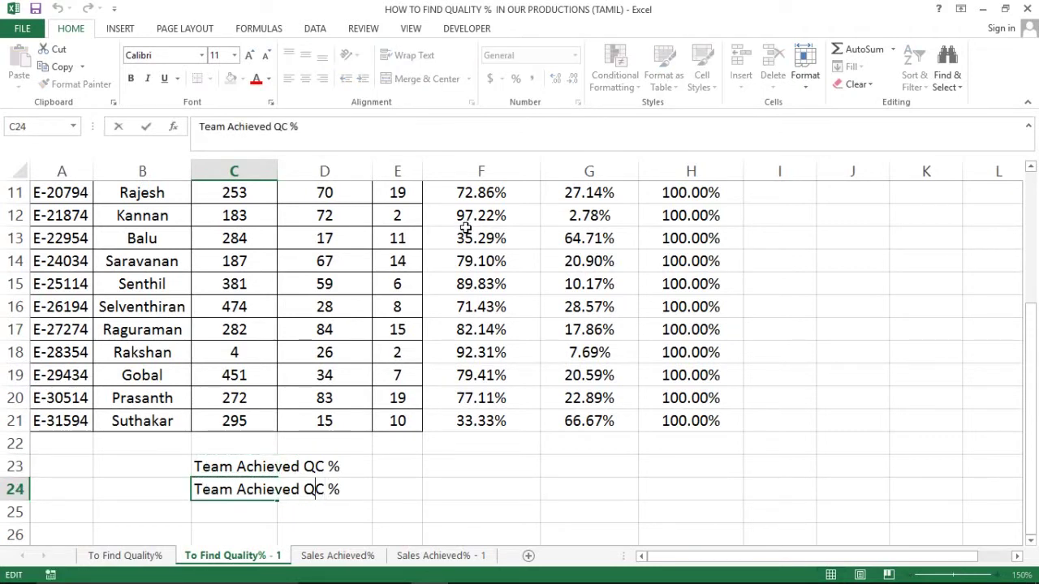
pyautogui.press('Left')
pyautogui.press('Left')
pyautogui.write('N')
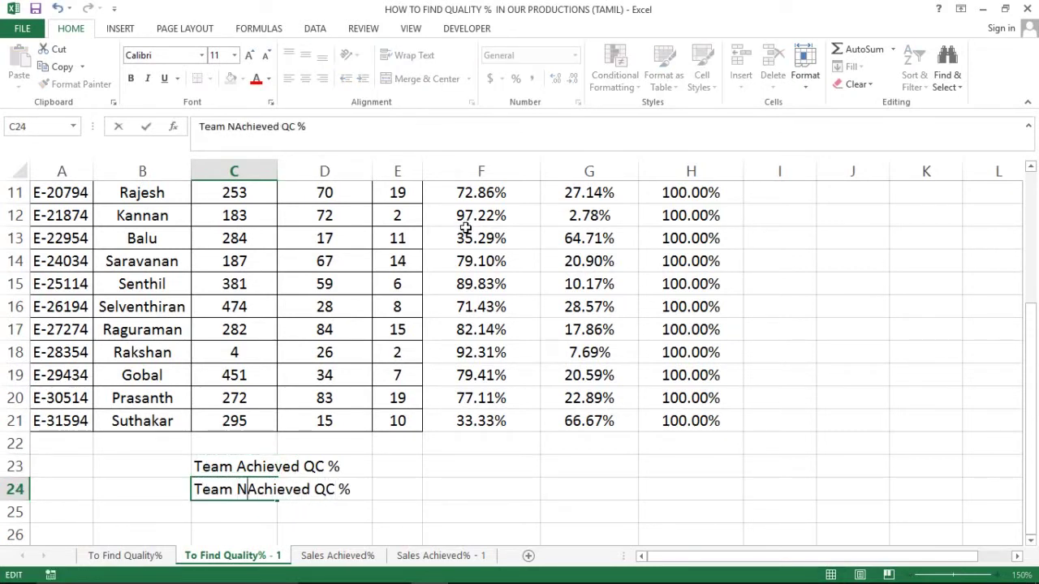
pyautogui.write('ot')
pyautogui.press('Return')
pyautogui.press('Up')
pyautogui.press('F2')
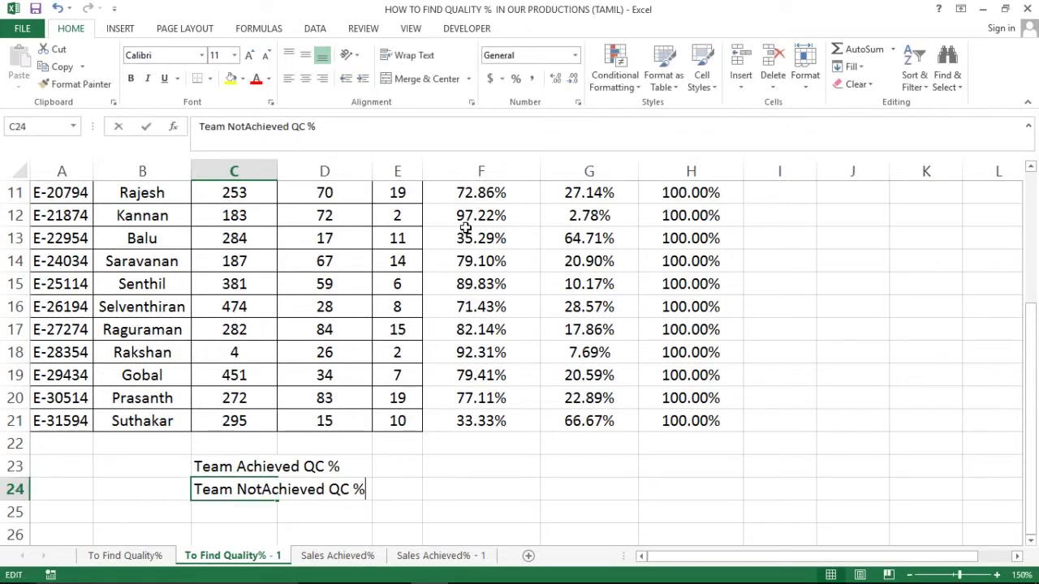
pyautogui.press('Left')
pyautogui.press('Return')
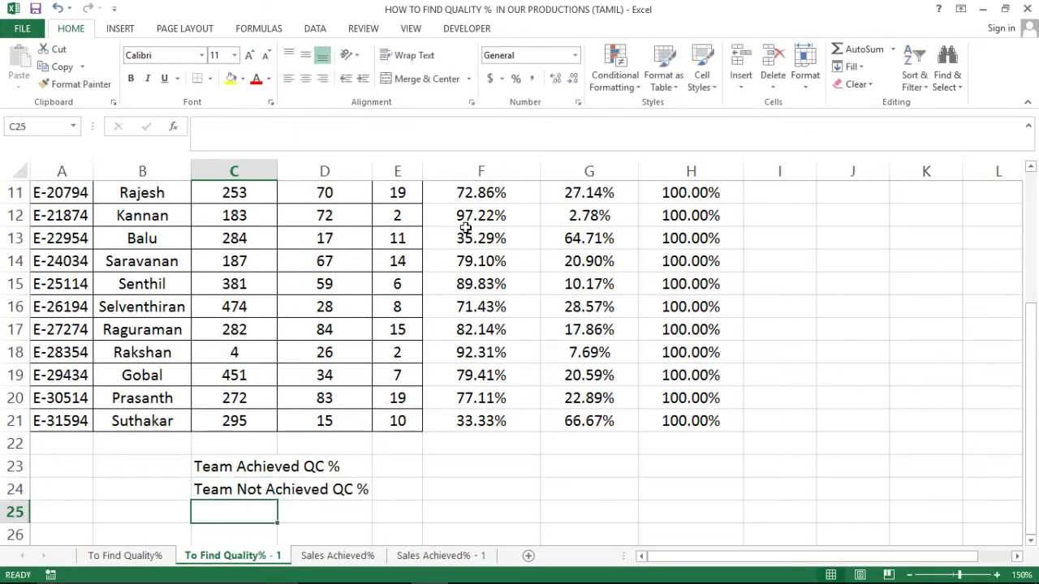
pyautogui.press('Up')
pyautogui.press('Up')
pyautogui.hotkey('shift', 'Right')
pyautogui.hotkey('shift', 'Right')
# Step: Merge and centre the team labels across C23:D23 and C24:D24
pyautogui.hotkey('shift', 'Left')
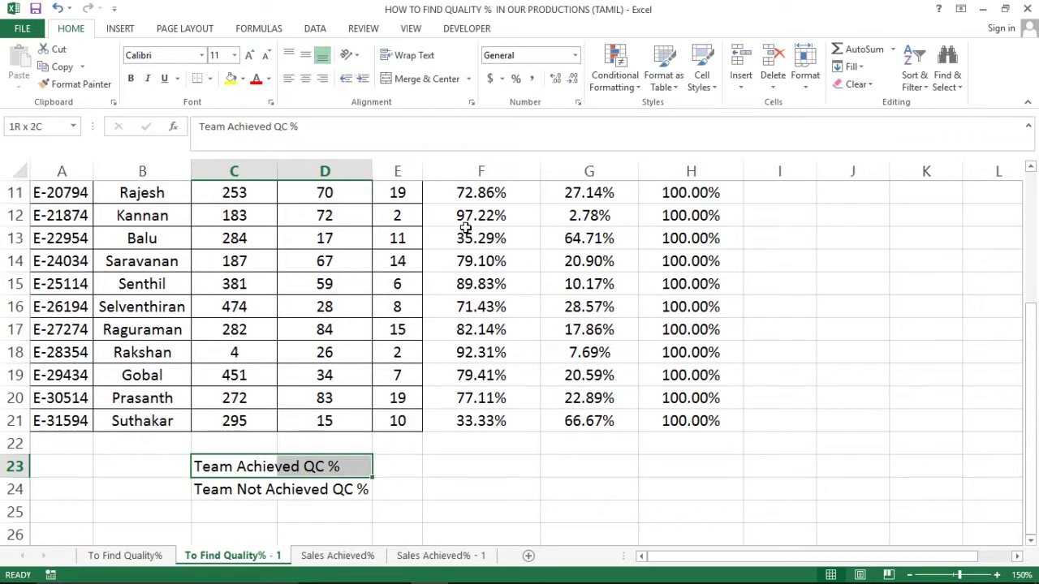
pyautogui.hotkey('shift', 'Down')
pyautogui.hotkey('shift', 'Up')
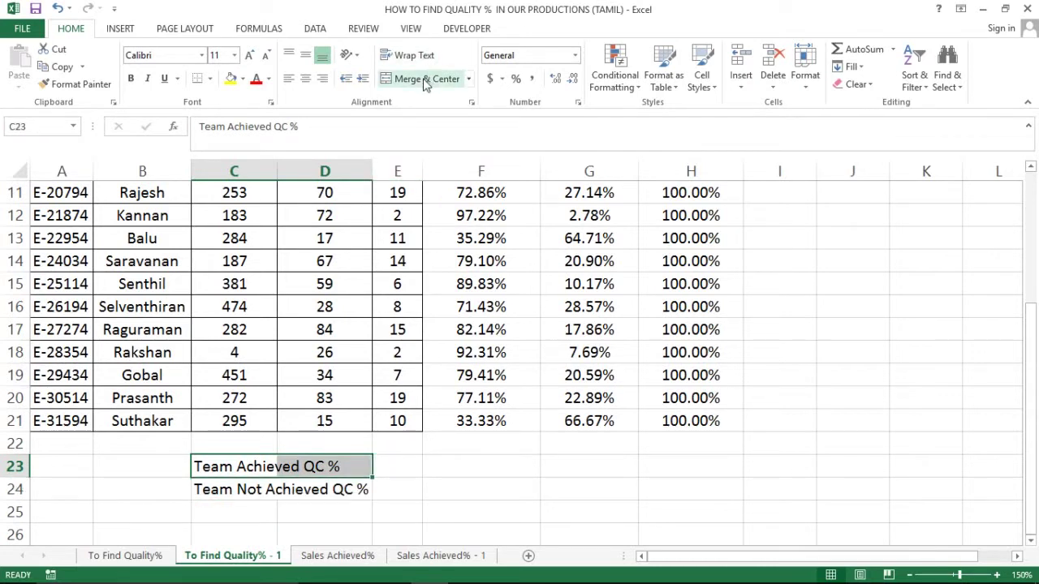
pyautogui.click(418, 79)
pyautogui.click(242, 488)
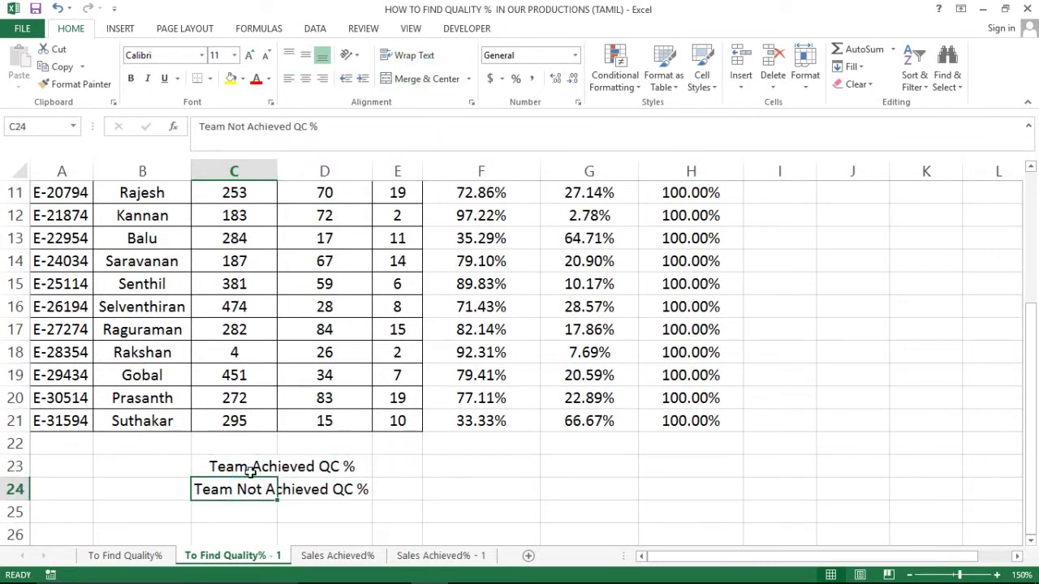
pyautogui.hotkey('shift', 'Right')
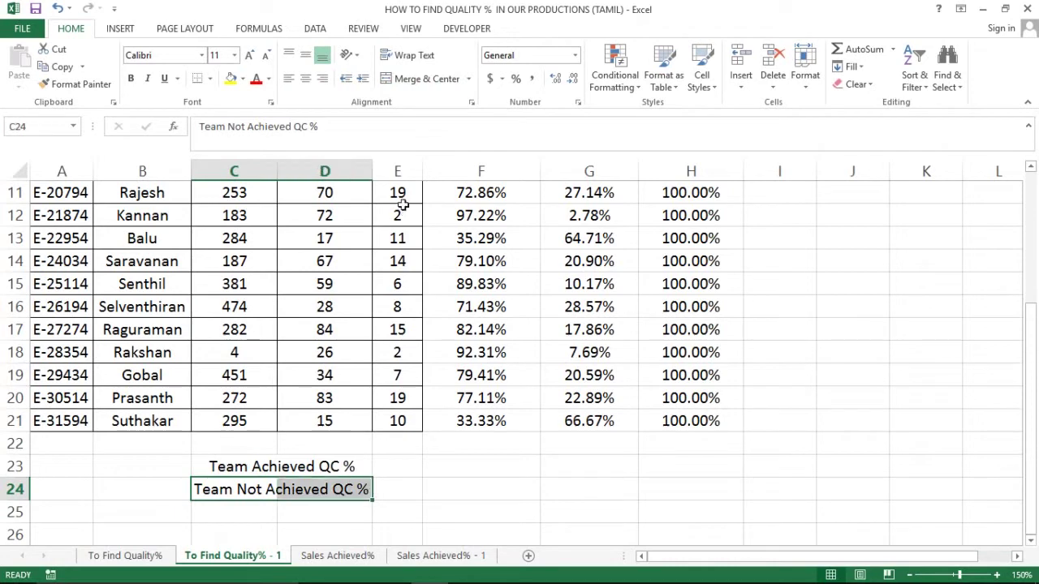
pyautogui.click(423, 86)
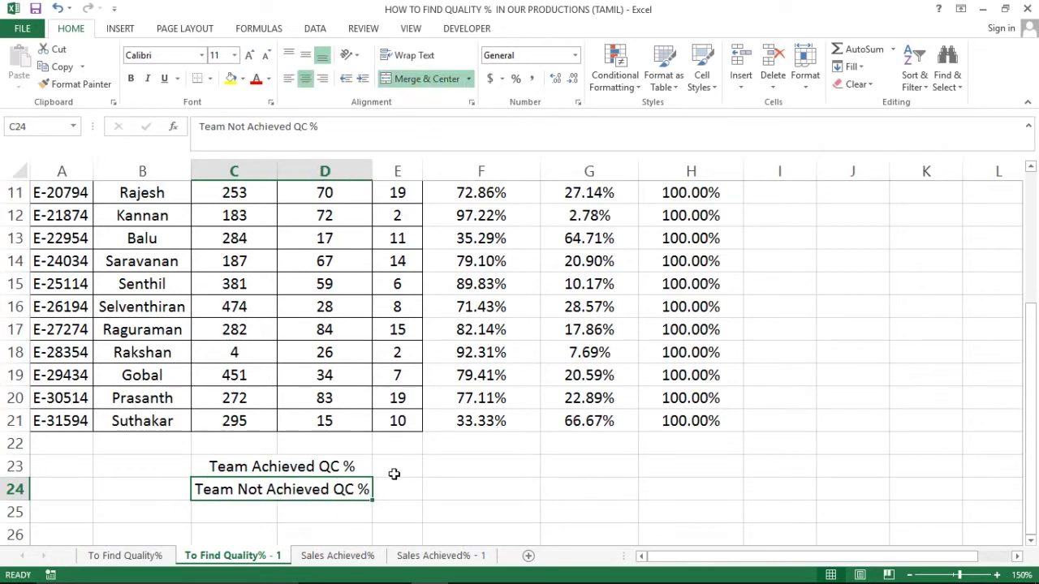
# Step: Insert an AutoSum =SUM(E2:E21) in E22 to total the Errors column
pyautogui.click(394, 474)
pyautogui.press('Right')
pyautogui.press('Left')
pyautogui.hotkey('ctrl', 'Up')
pyautogui.hotkey('ctrl', 'Up')
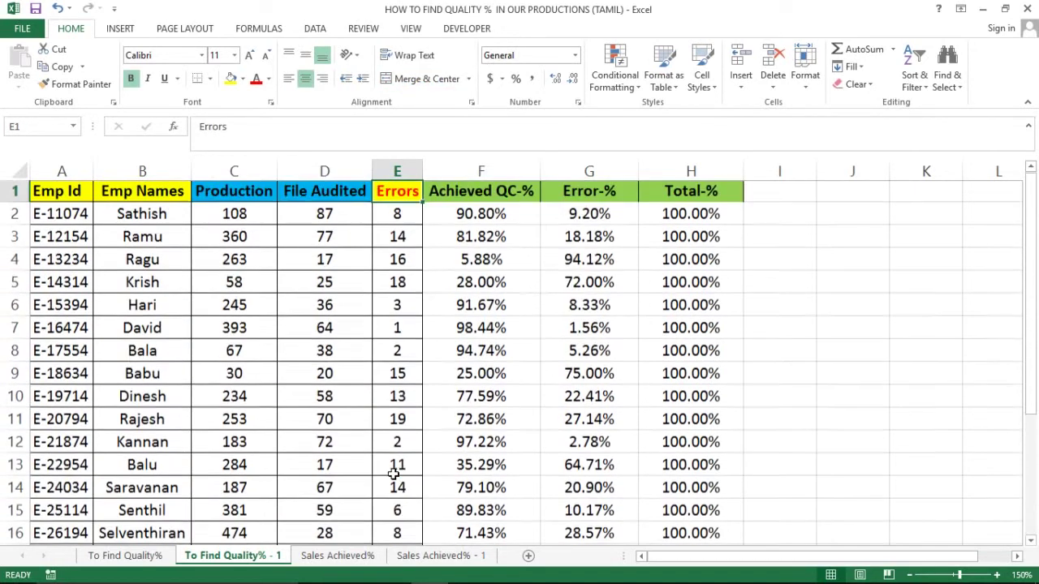
pyautogui.press('Down')
pyautogui.press('Left')
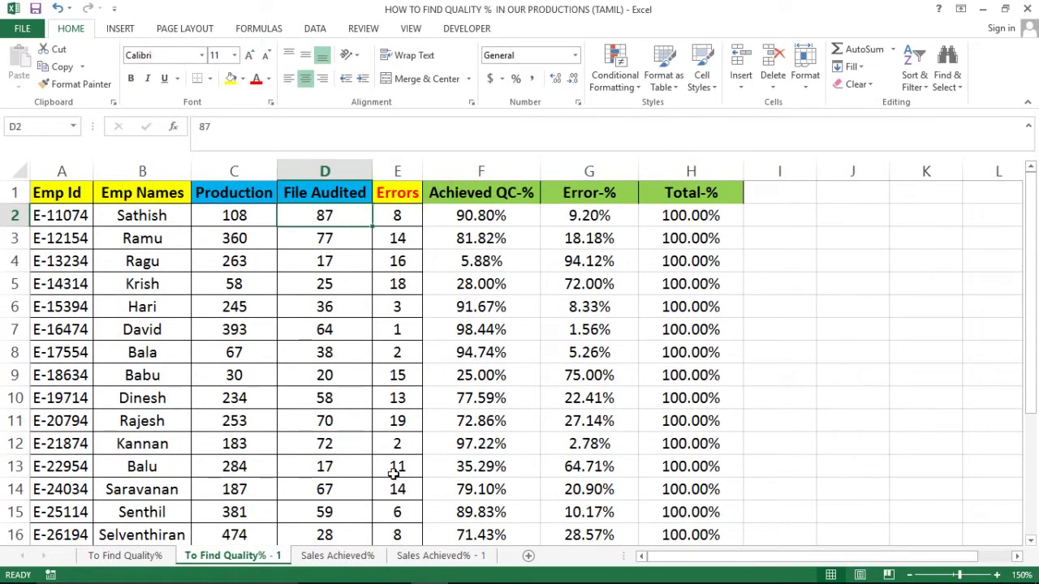
pyautogui.hotkey('shift', 'Down')
pyautogui.hotkey('shift', 'Down')
pyautogui.hotkey('shift', 'Down')
pyautogui.hotkey('shift', 'Down')
pyautogui.hotkey('shift', 'Down')
pyautogui.hotkey('shift', 'Down')
pyautogui.hotkey('ctrl', 'Up')
pyautogui.press('Down')
pyautogui.press('Right')
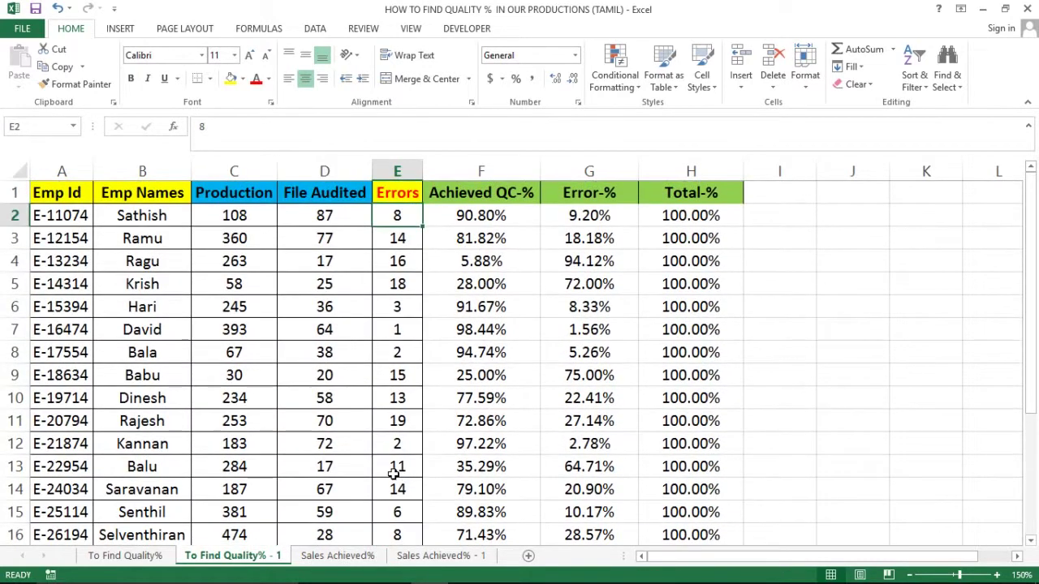
pyautogui.hotkey('ctrl', 'shift', 'Down')
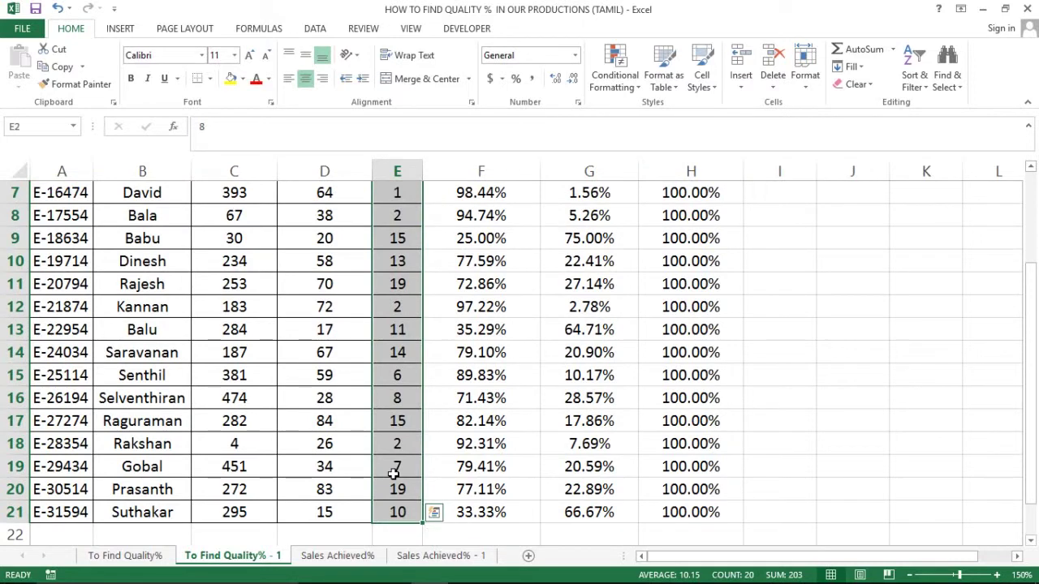
pyautogui.press('Down')
pyautogui.press('Down')
pyautogui.press('Down')
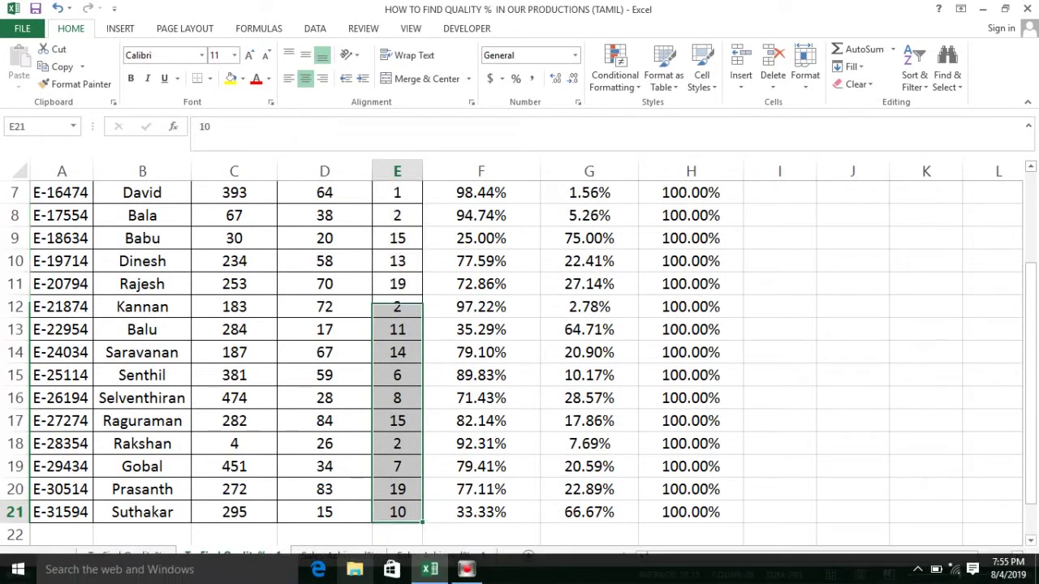
pyautogui.hotkey('ctrl', 'Up')
pyautogui.press('Down')
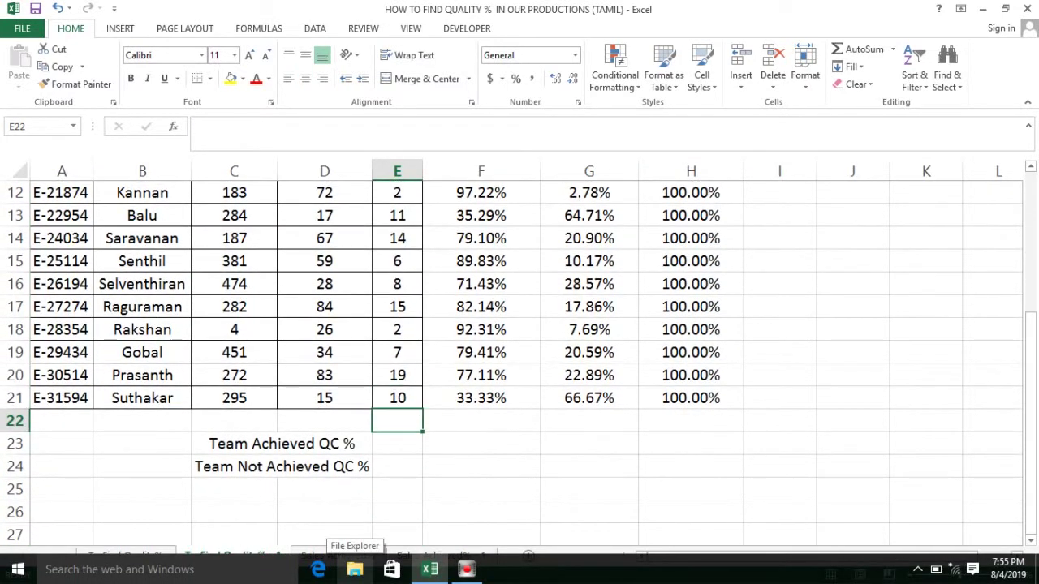
pyautogui.hotkey('alt', '=')
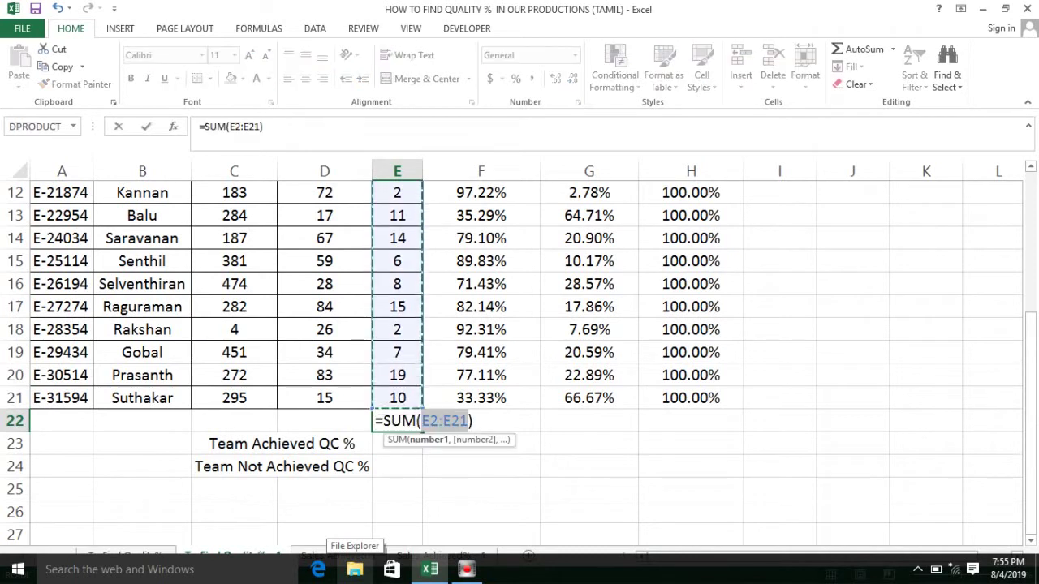
# Step: Commit the Errors total of 203 and AutoSum File Audited to 977 in D22
pyautogui.press('Return')
pyautogui.press('Up')
pyautogui.press('Left')
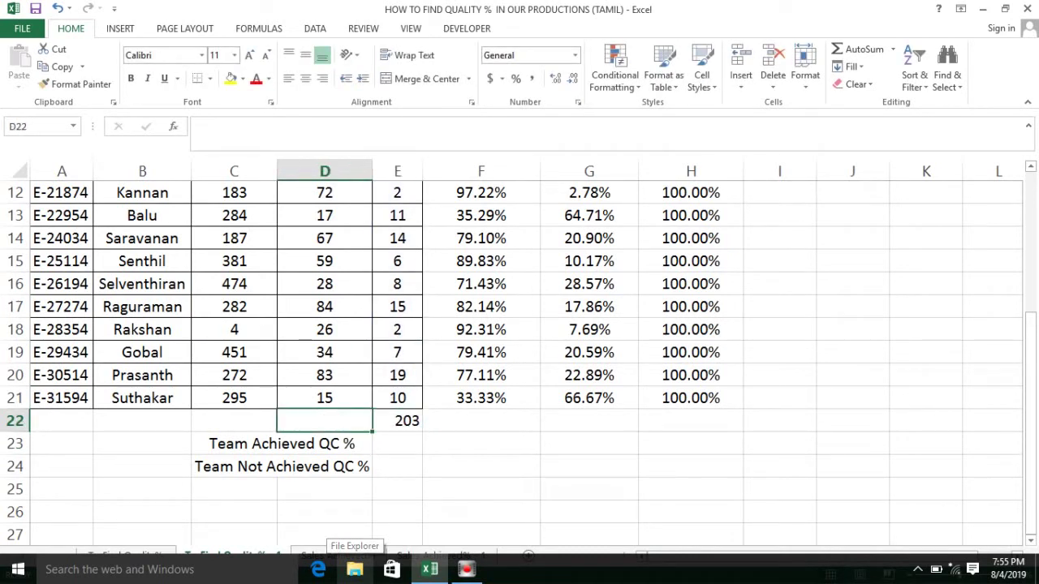
pyautogui.hotkey('alt', '=')
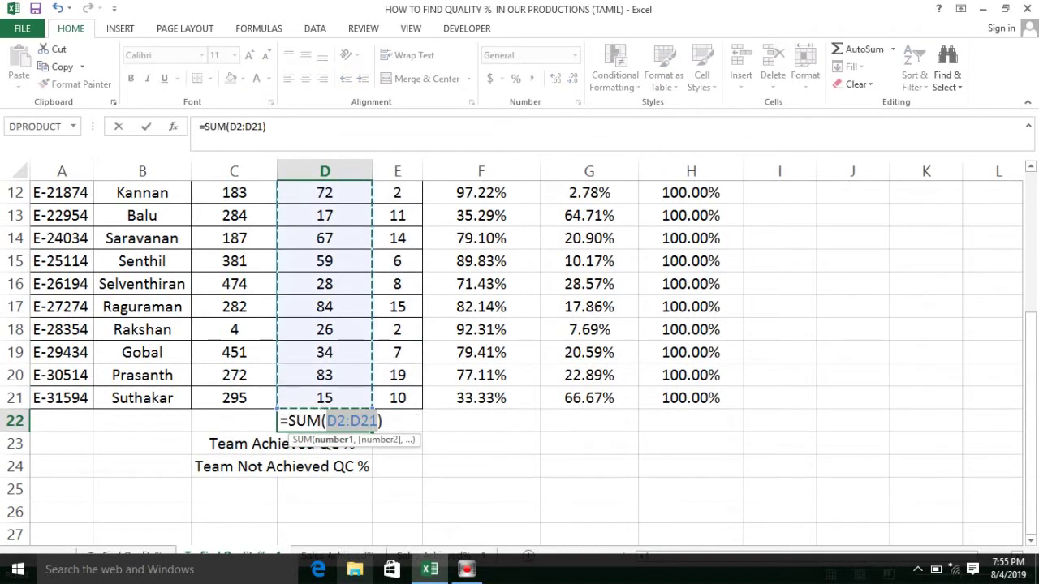
pyautogui.press('Return')
pyautogui.press('Up')
# Step: Make the D22:E22 totals centred, bold and filled yellow
pyautogui.hotkey('shift', 'Right')
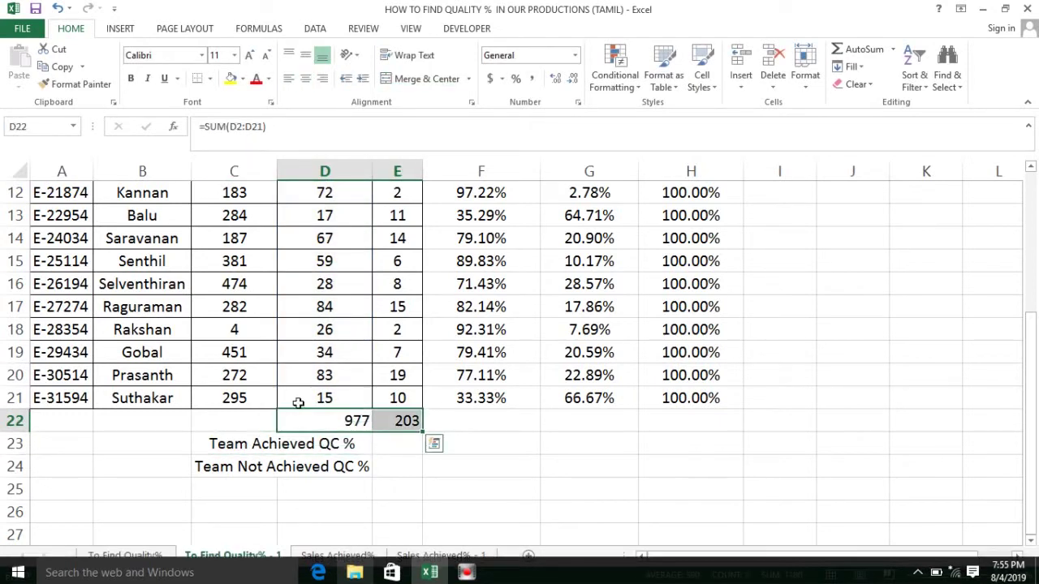
pyautogui.click(307, 81)
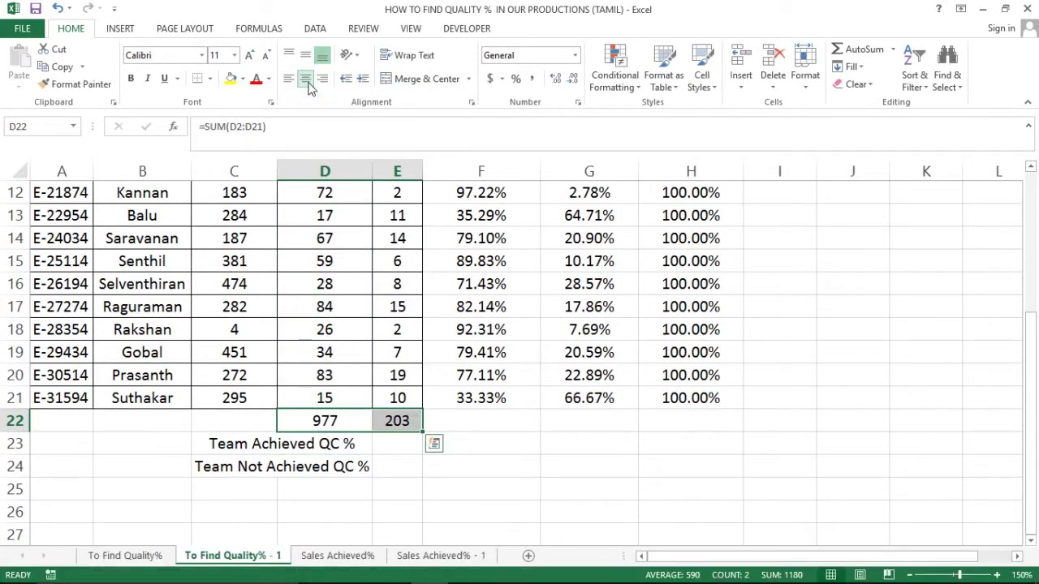
pyautogui.click(230, 80)
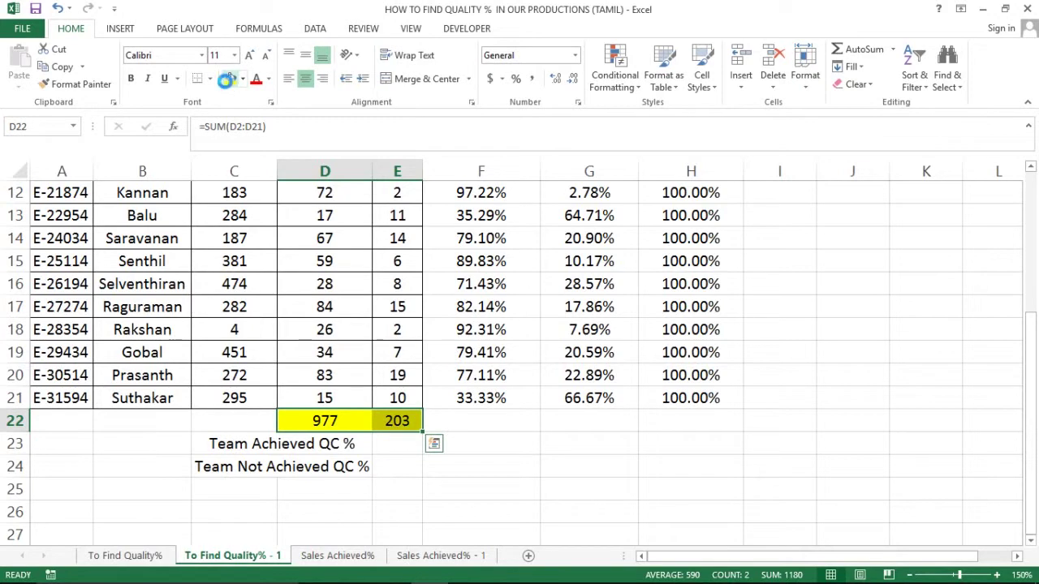
pyautogui.hotkey('ctrl', 'b')
# Step: Review the Errors and File Audited values by selecting columns E and D
pyautogui.click(389, 419)
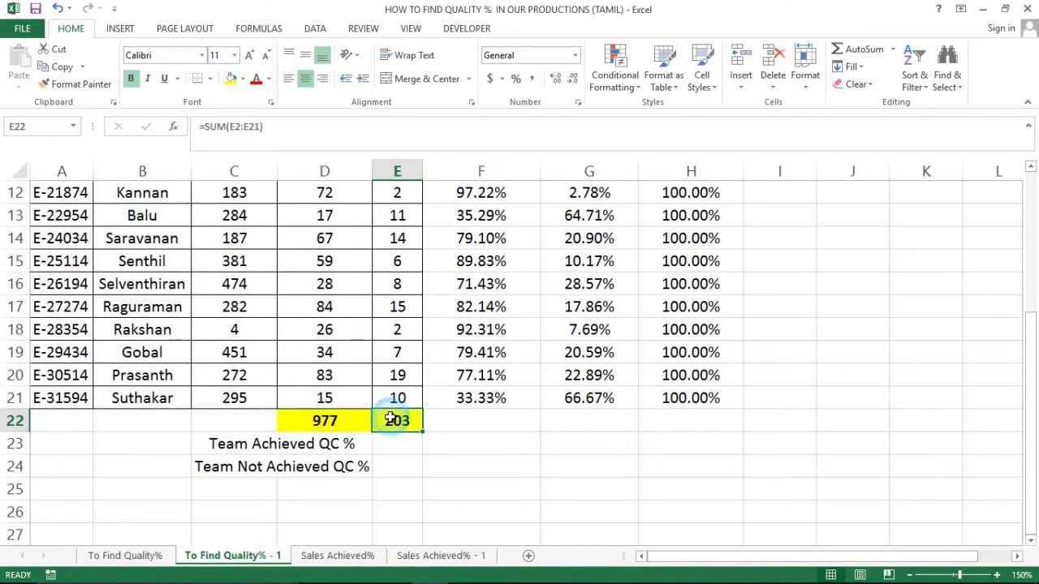
pyautogui.hotkey('ctrl', 'Up')
pyautogui.press('Down')
pyautogui.hotkey('ctrl', 'shift', 'Down')
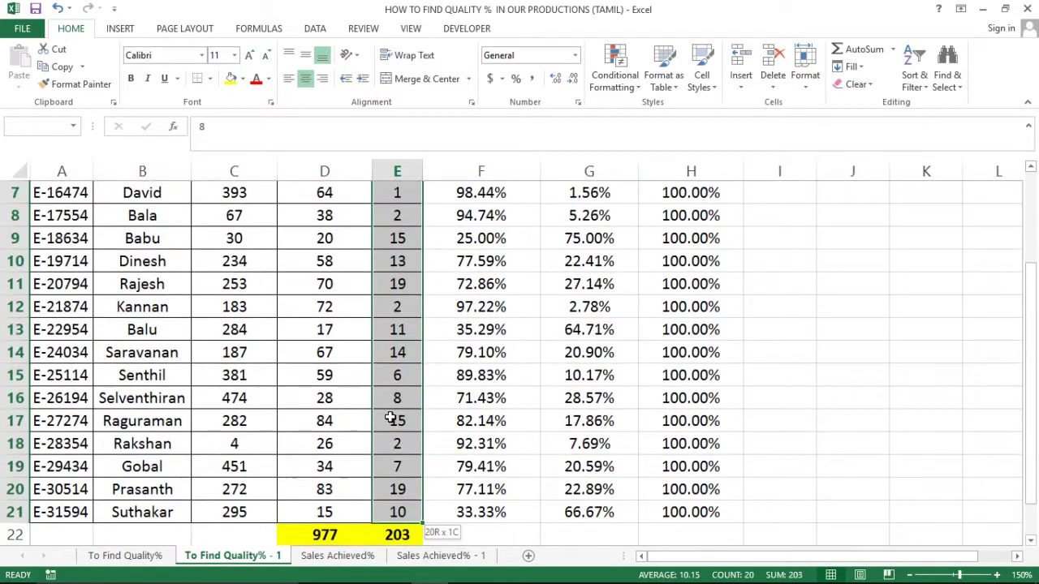
pyautogui.press('Left')
pyautogui.press('Up')
pyautogui.hotkey('ctrl', 'shift', 'Down')
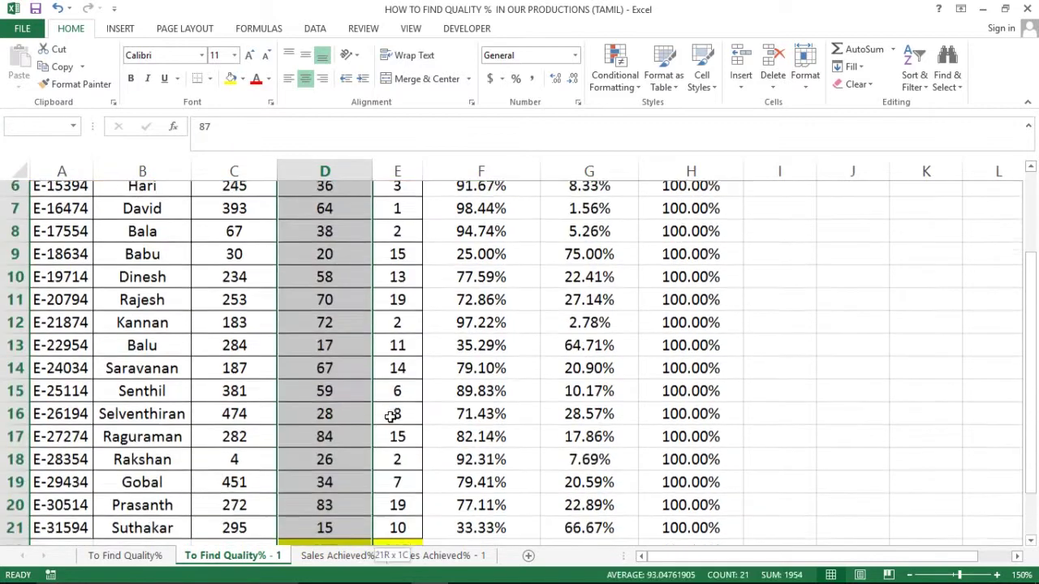
pyautogui.hotkey('ctrl', 'Down')
# Step: Begin editing the Team Not Achieved QC % label just before its % sign
pyautogui.press('Down')
pyautogui.press('Down')
pyautogui.press('Down')
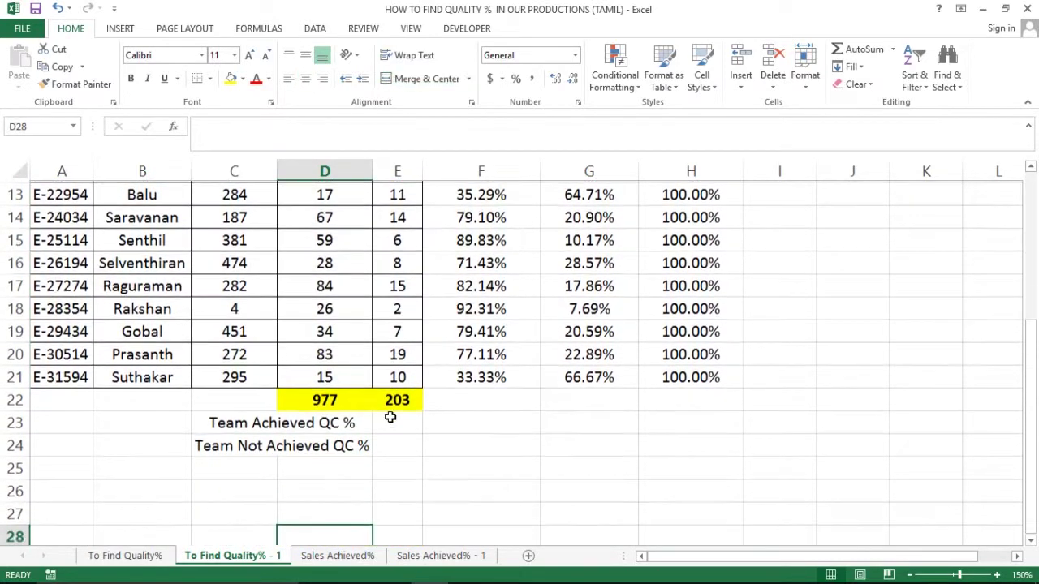
pyautogui.press('Up')
pyautogui.press('Up')
pyautogui.press('Left')
pyautogui.press('Right')
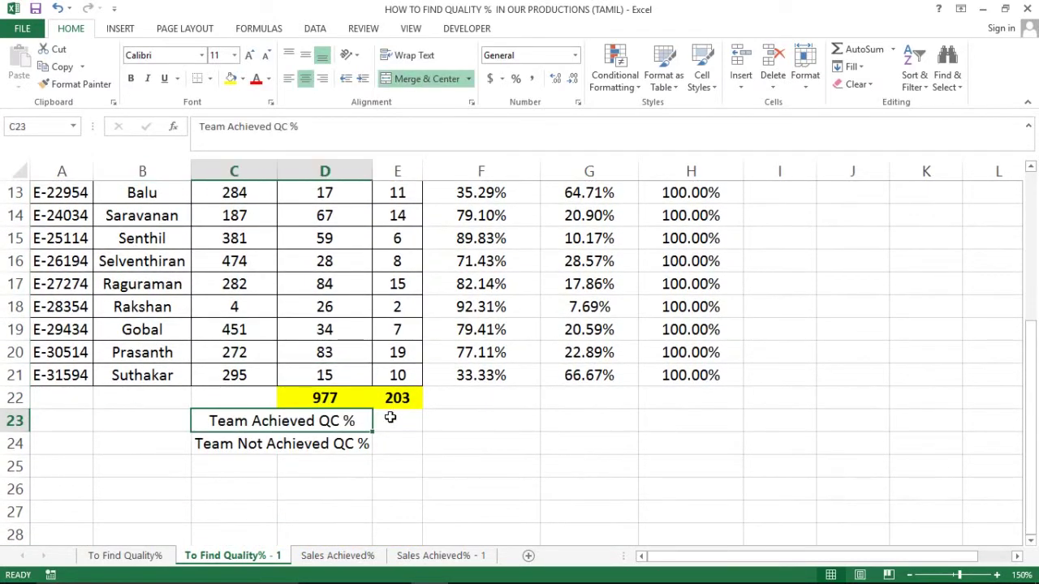
pyautogui.press('Right')
pyautogui.press('Down')
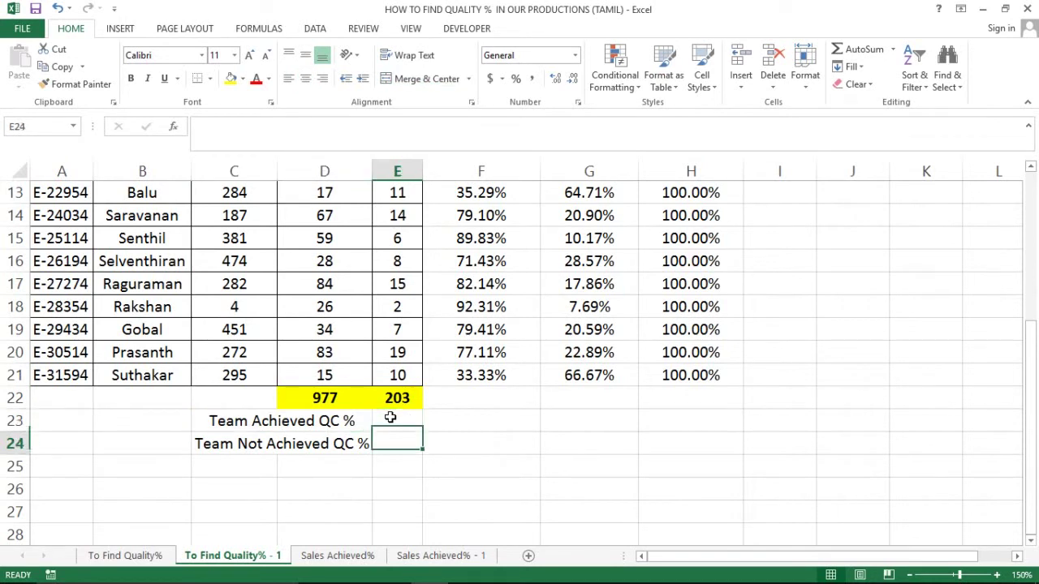
pyautogui.press('Left')
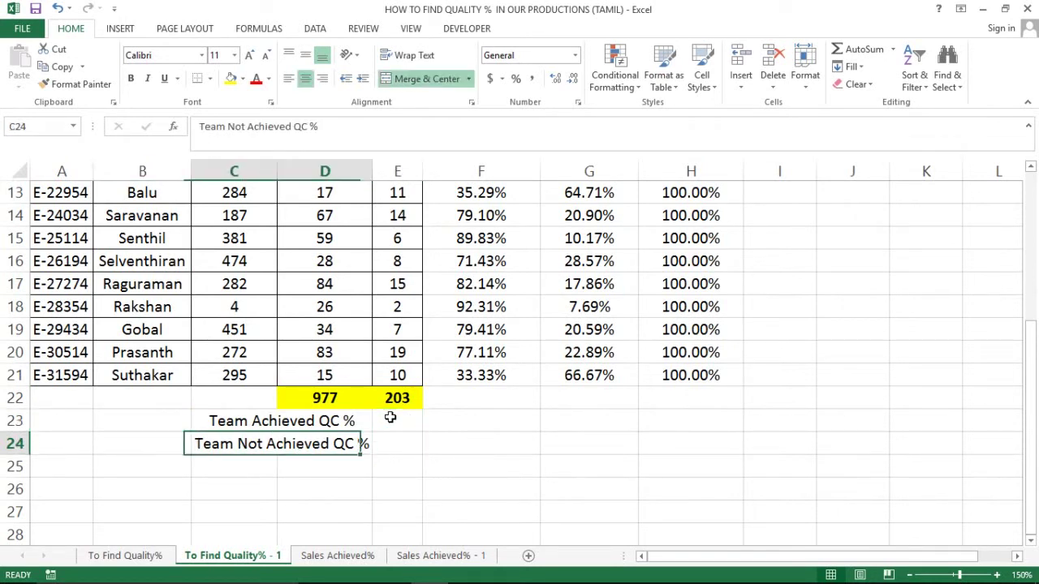
pyautogui.press('Up')
pyautogui.press('Down')
pyautogui.press('F2')
pyautogui.press('Left')
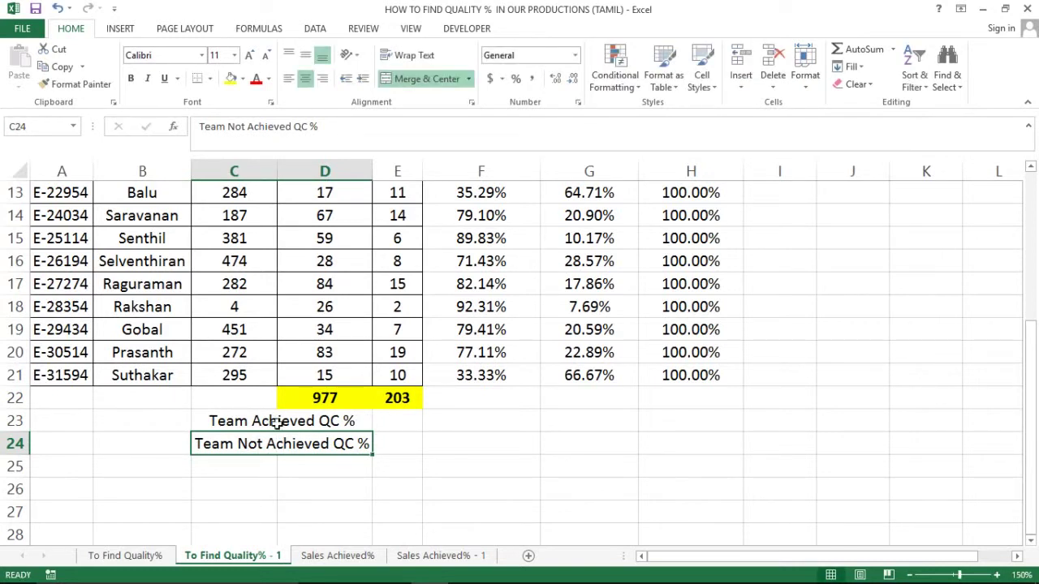
# Step: Rename the C23 label to 'Team Total QC %'
pyautogui.doubleClick(277, 422)
pyautogui.press('BackSpace')
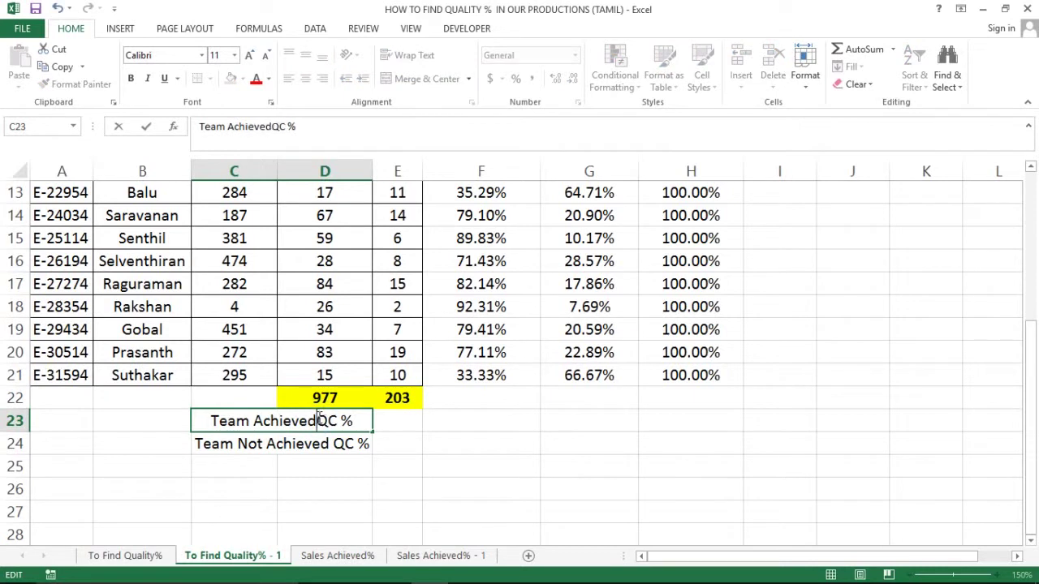
pyautogui.press('BackSpace')
pyautogui.press('BackSpace')
pyautogui.press('BackSpace')
pyautogui.press('BackSpace')
pyautogui.press('BackSpace')
pyautogui.press('BackSpace')
pyautogui.press('BackSpace')
pyautogui.press('BackSpace')
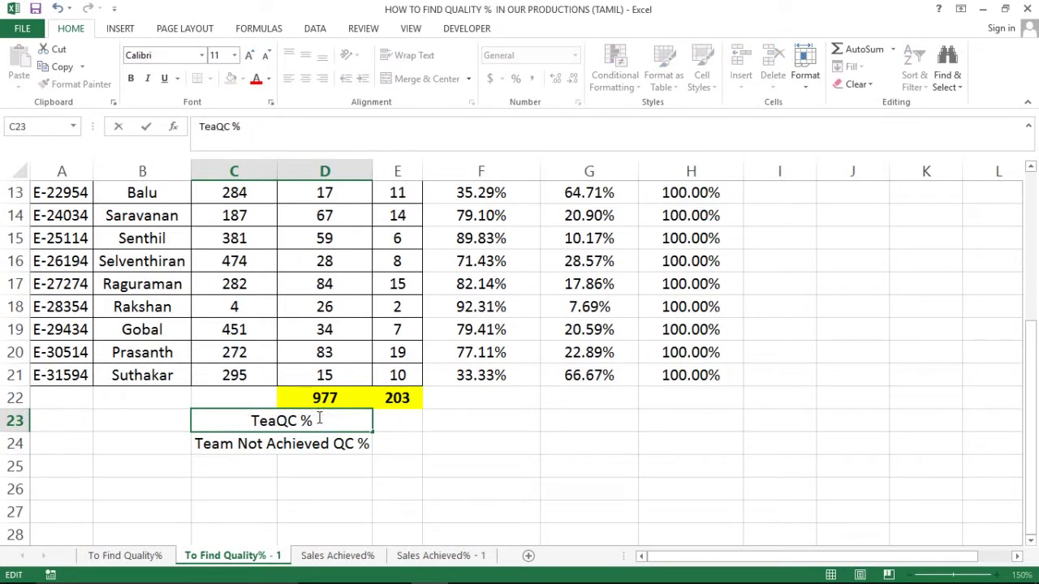
pyautogui.write('m Total')
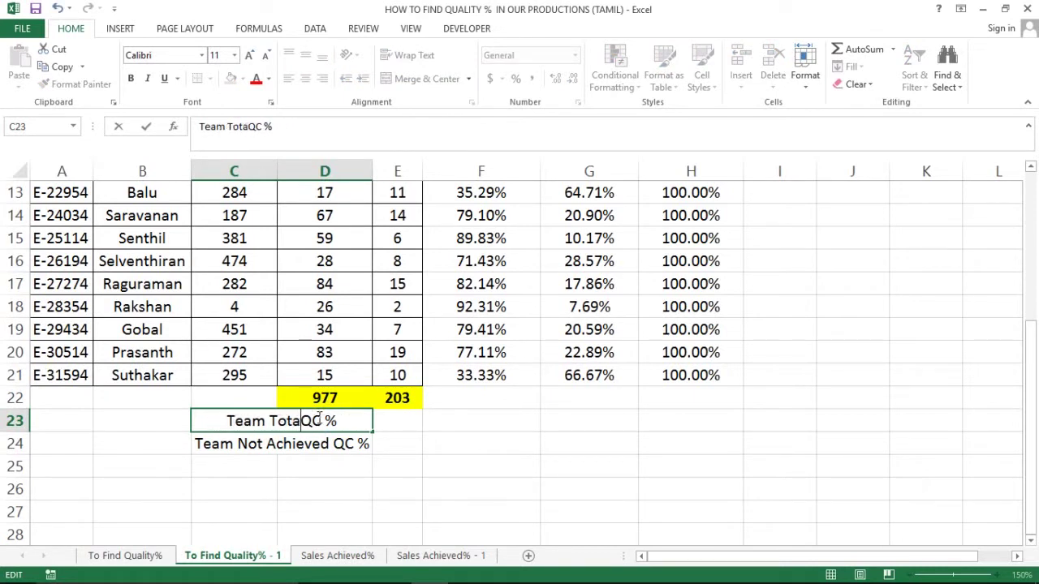
pyautogui.press('Return')
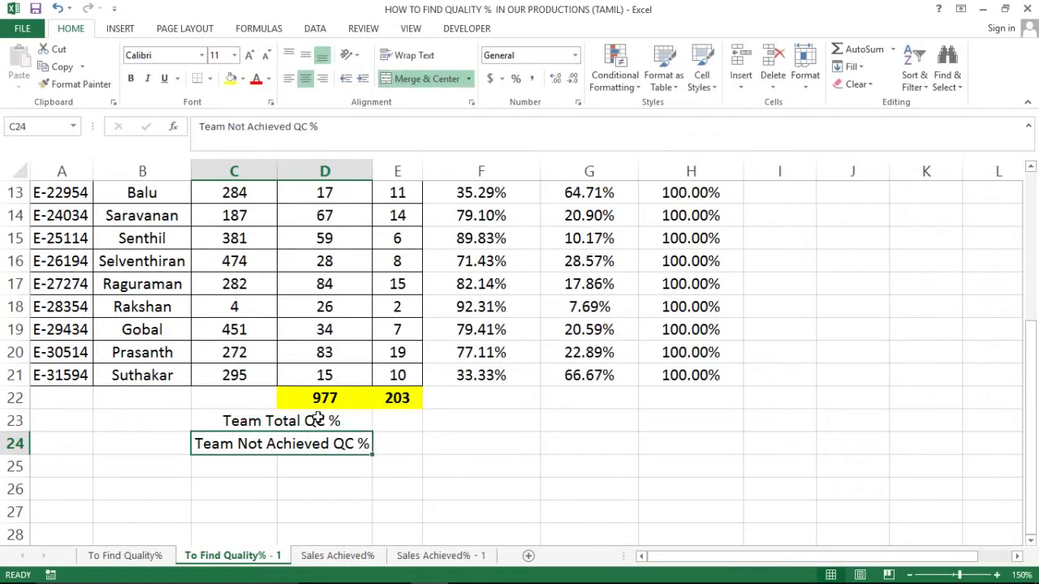
# Step: Replace 'Not Achieved' in the C24 label with 'Total Error'
pyautogui.press('F2')
pyautogui.press('Left')
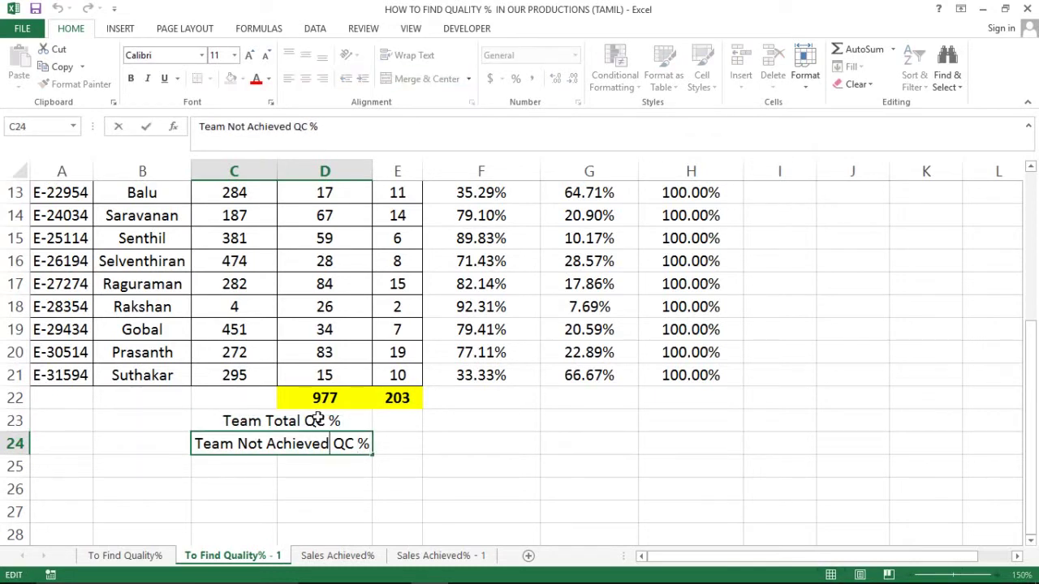
pyautogui.press('BackSpace')
pyautogui.press('BackSpace')
pyautogui.press('BackSpace')
pyautogui.press('BackSpace')
pyautogui.press('BackSpace')
pyautogui.press('BackSpace')
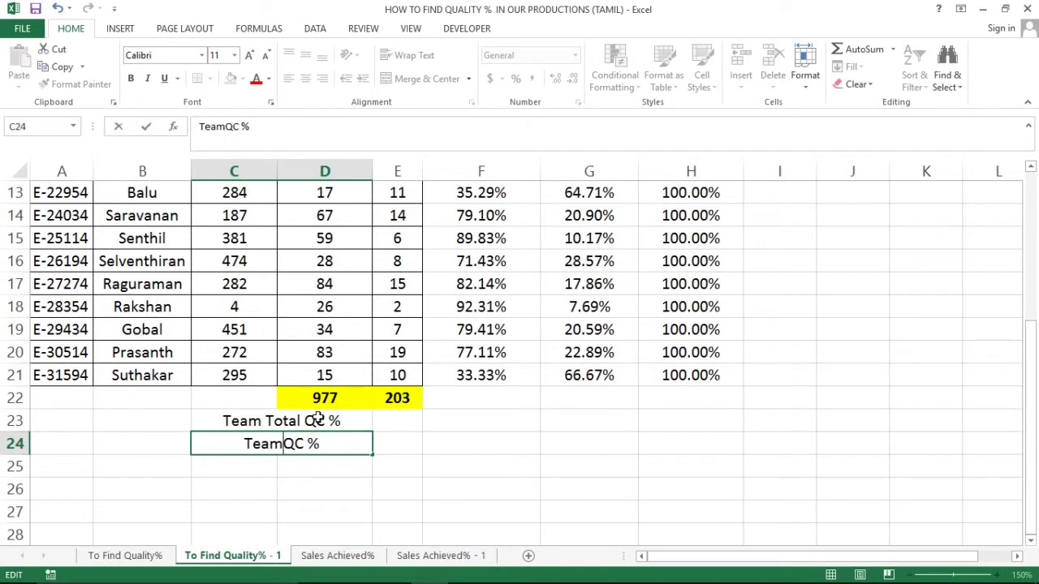
pyautogui.write('total')
pyautogui.press('BackSpace')
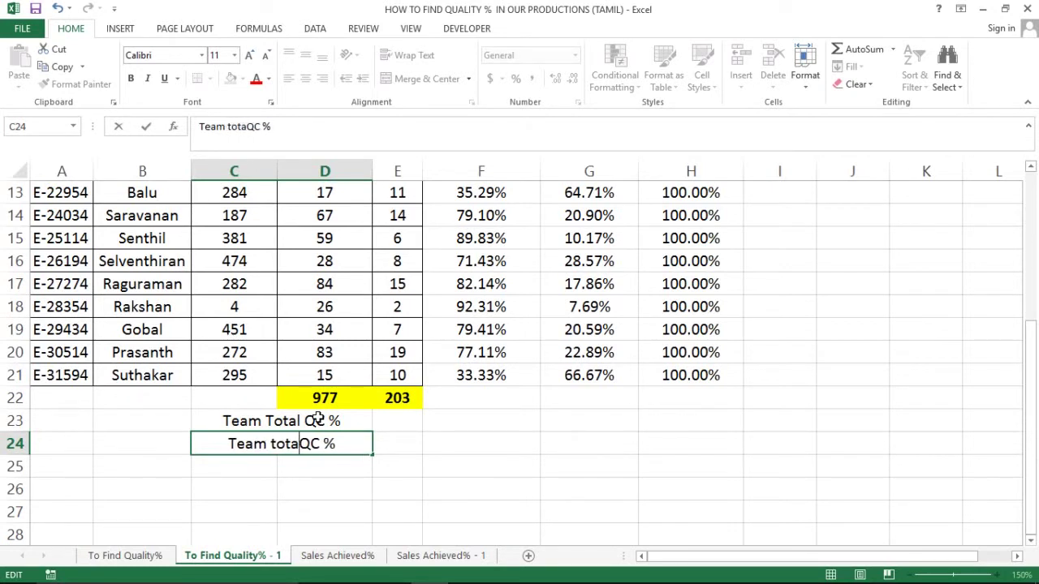
pyautogui.press('BackSpace')
pyautogui.press('BackSpace')
pyautogui.press('BackSpace')
pyautogui.write('Total ')
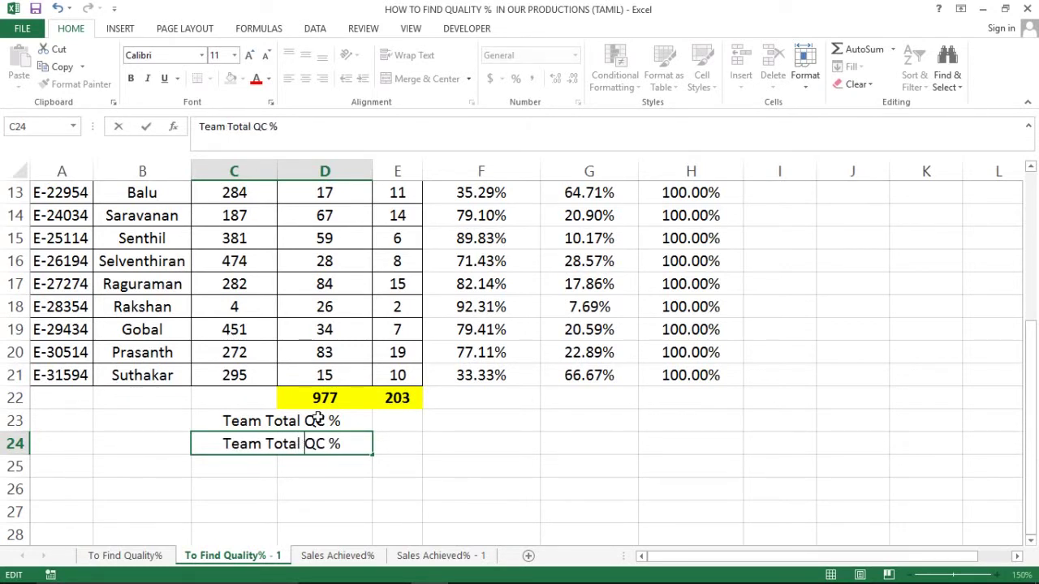
pyautogui.write('Error')
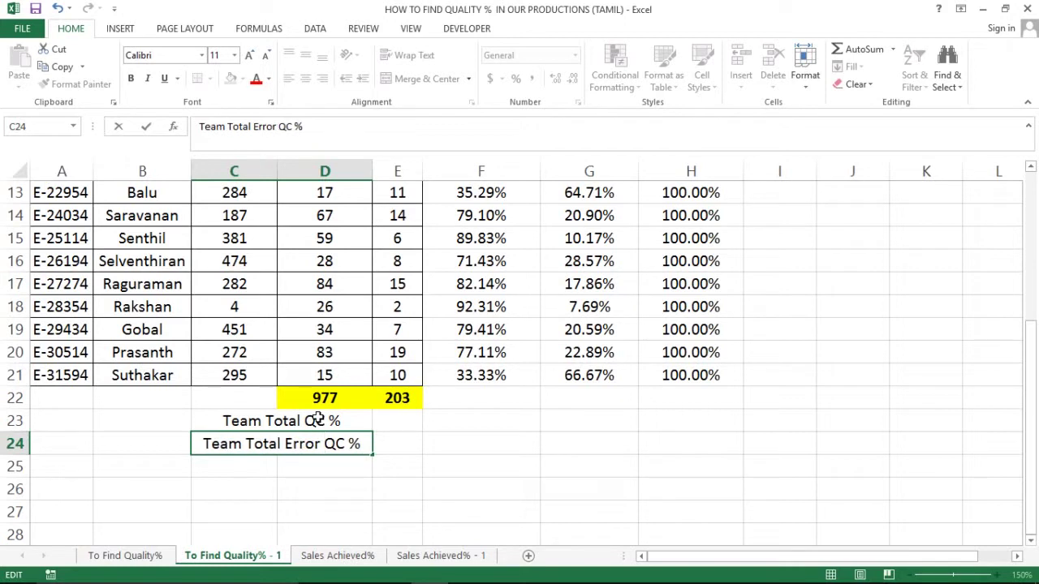
pyautogui.press('Return')
# Step: Remove the leftover 'QC' so C24 reads 'Team Total Error %'
pyautogui.press('Up')
pyautogui.press('Right')
pyautogui.press('Left')
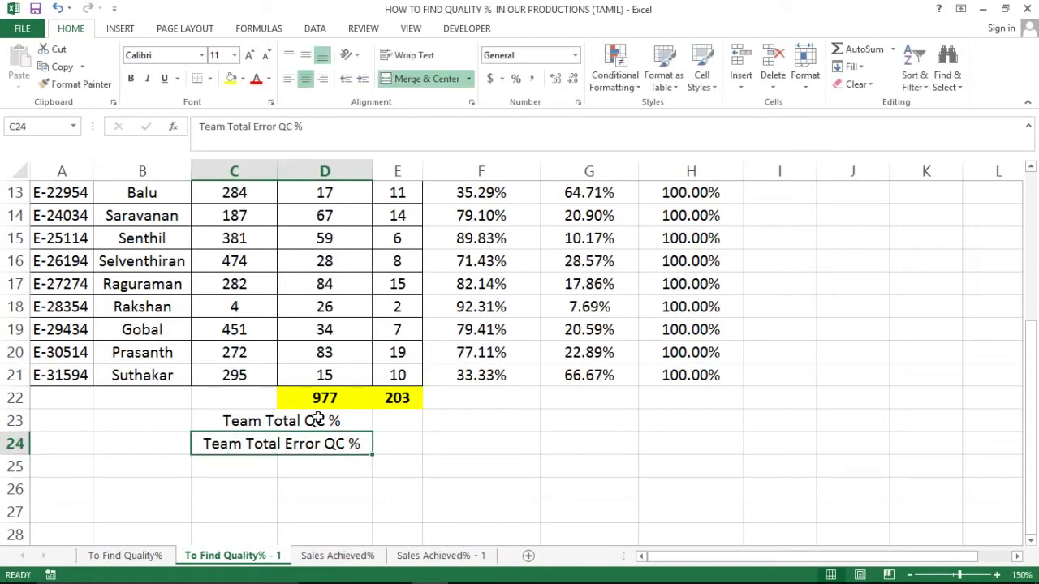
pyautogui.press('F2')
pyautogui.press('Left')
pyautogui.press('Left')
pyautogui.write('===')
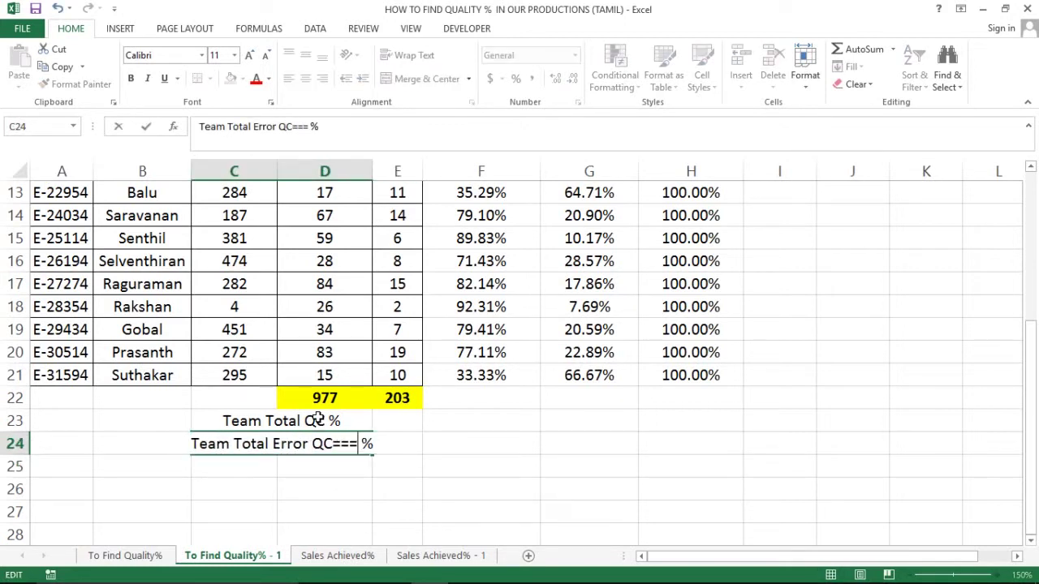
pyautogui.press('BackSpace')
pyautogui.press('BackSpace')
pyautogui.press('BackSpace')
pyautogui.press('BackSpace')
pyautogui.press('BackSpace')
pyautogui.press('BackSpace')
pyautogui.press('Return')
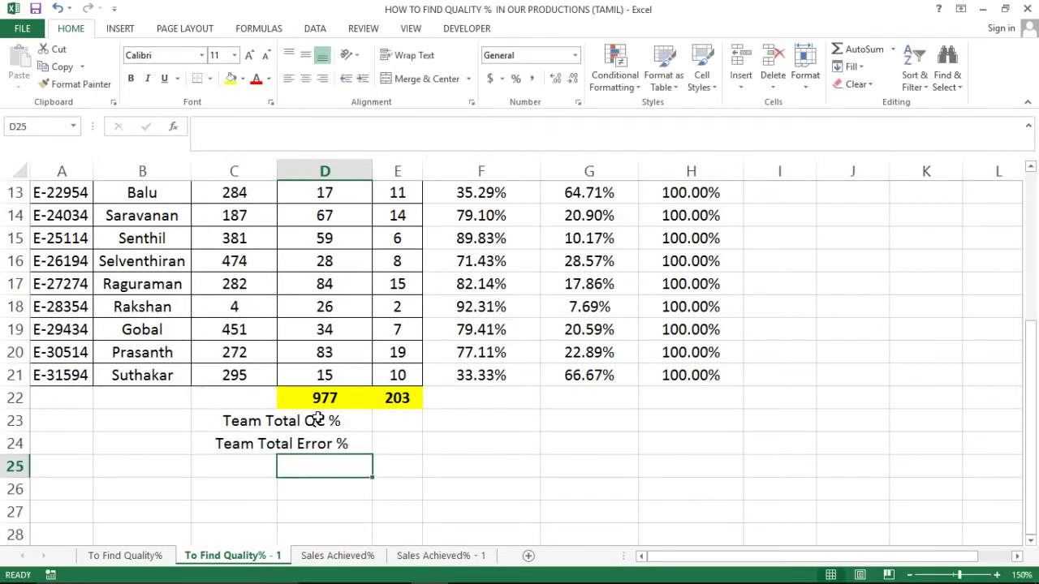
pyautogui.press('Up')
pyautogui.press('Right')
pyautogui.press('Up')
pyautogui.press('Up')
# Step: Enter =E22/D22 in E24 and show it as a two-decimal percentage, 20.78%
pyautogui.press('Down')
pyautogui.press('Down')
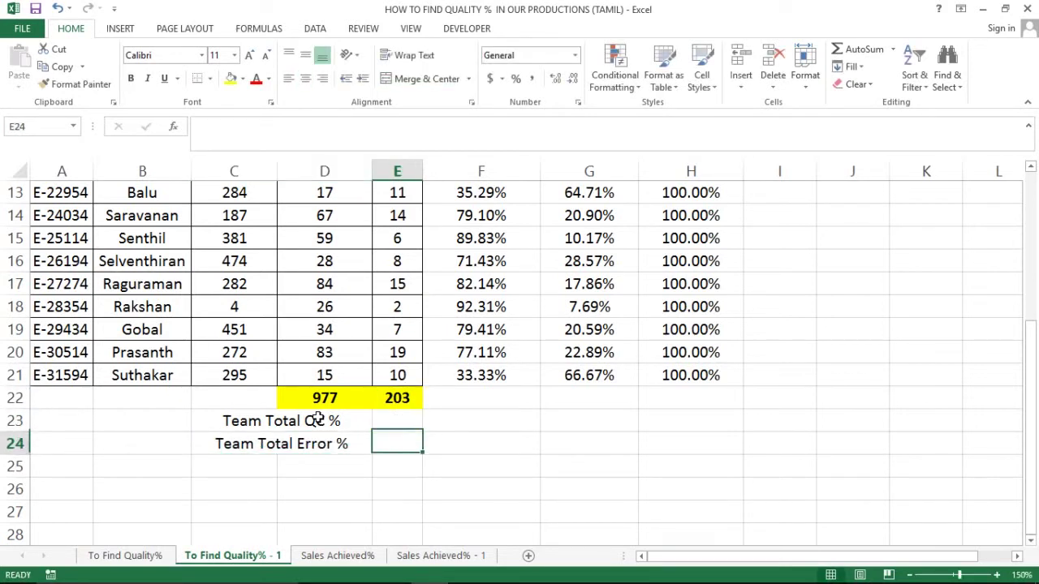
pyautogui.write('=')
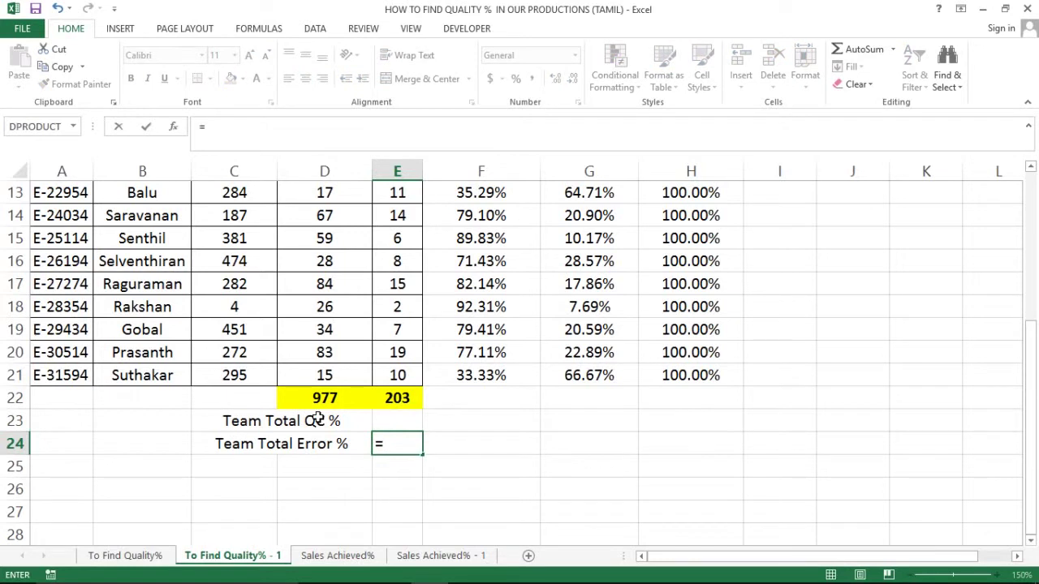
pyautogui.press('Up')
pyautogui.press('Up')
pyautogui.write('/')
pyautogui.press('Left')
pyautogui.press('Left')
pyautogui.press('Left')
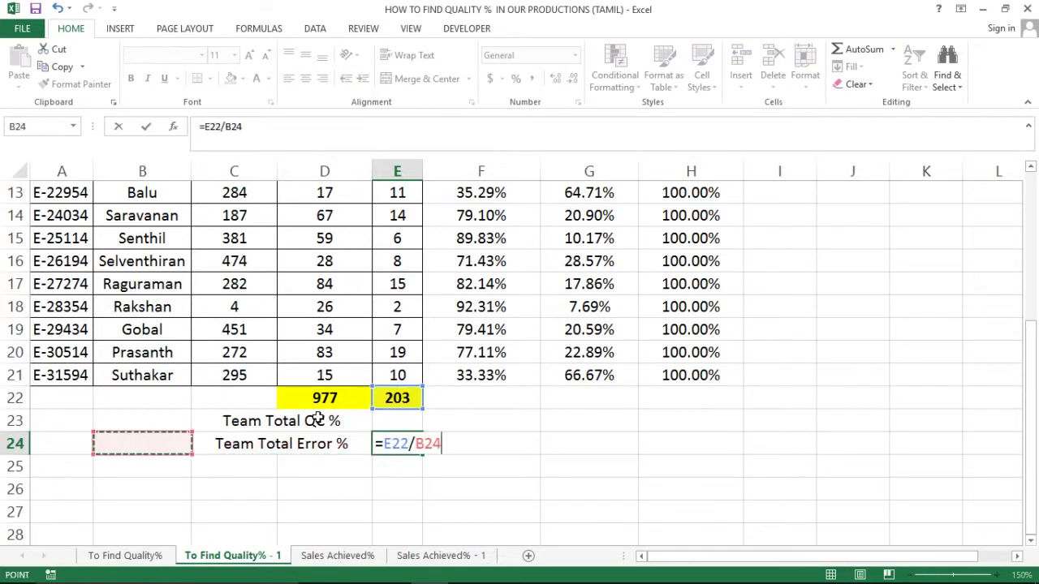
pyautogui.press('Up')
pyautogui.press('Up')
pyautogui.press('Right')
pyautogui.press('Right')
pyautogui.press('Right')
pyautogui.press('Left')
pyautogui.press('Return')
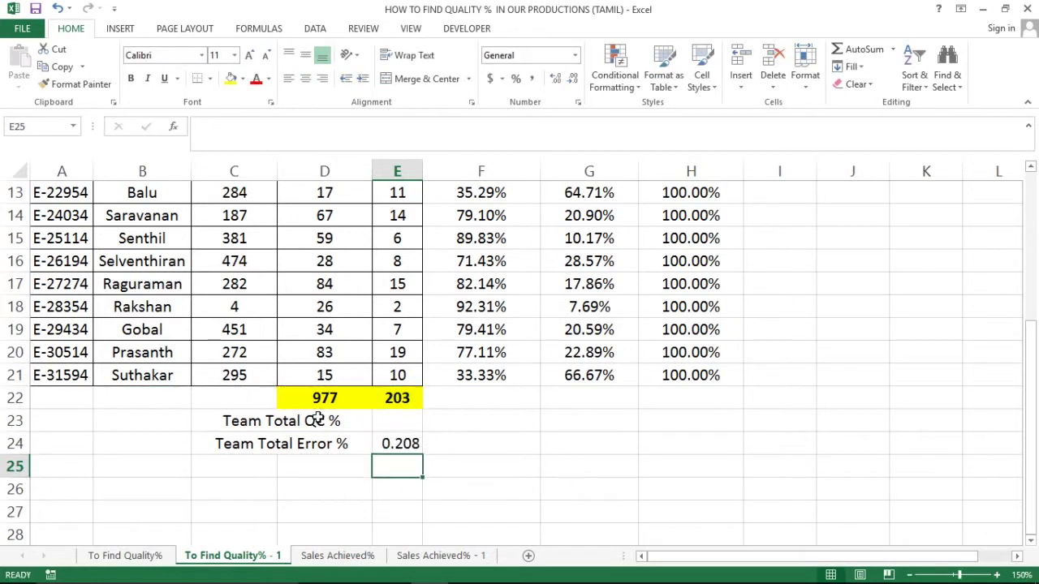
pyautogui.press('Up')
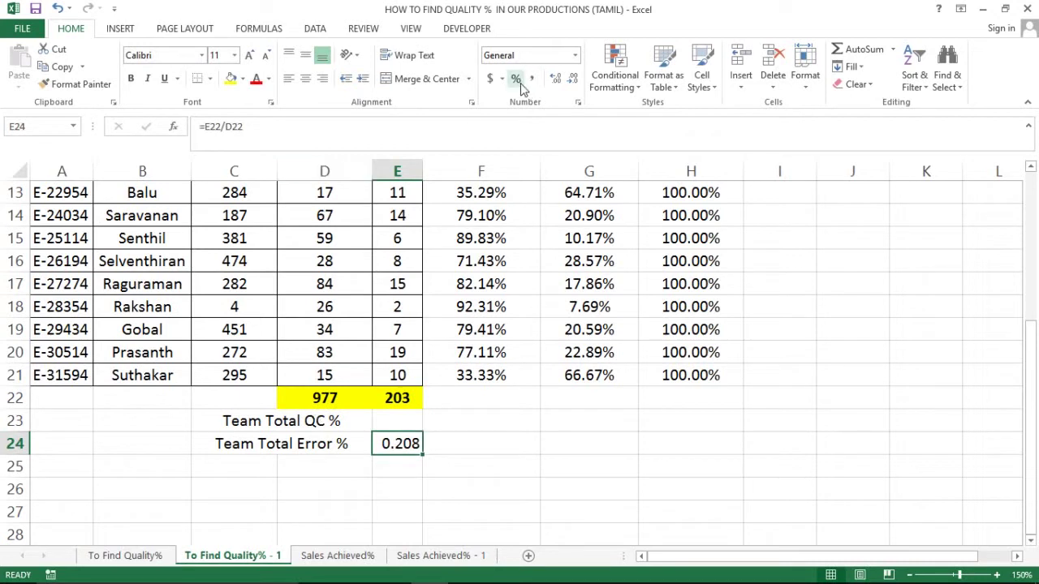
pyautogui.click(516, 79)
pyautogui.click(556, 80)
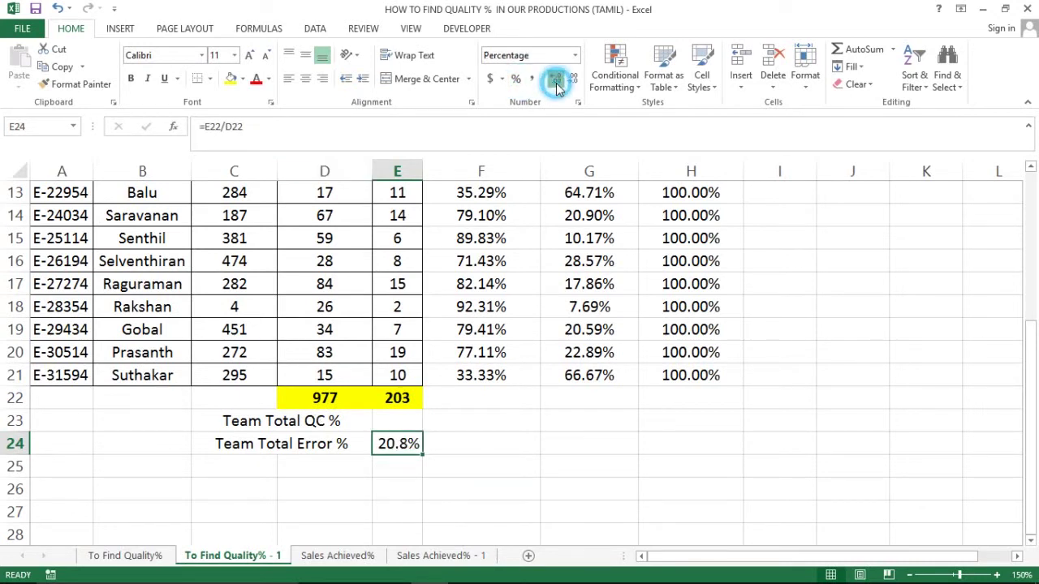
pyautogui.click(556, 80)
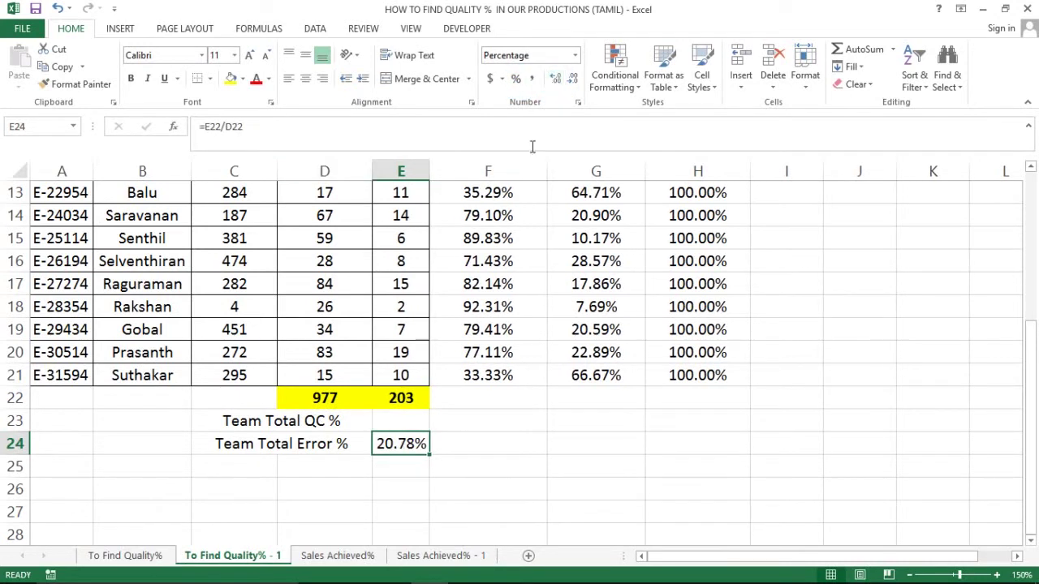
# Step: Enter =1-(E22/D22) in E23 for the team QC percentage
pyautogui.click(396, 424)
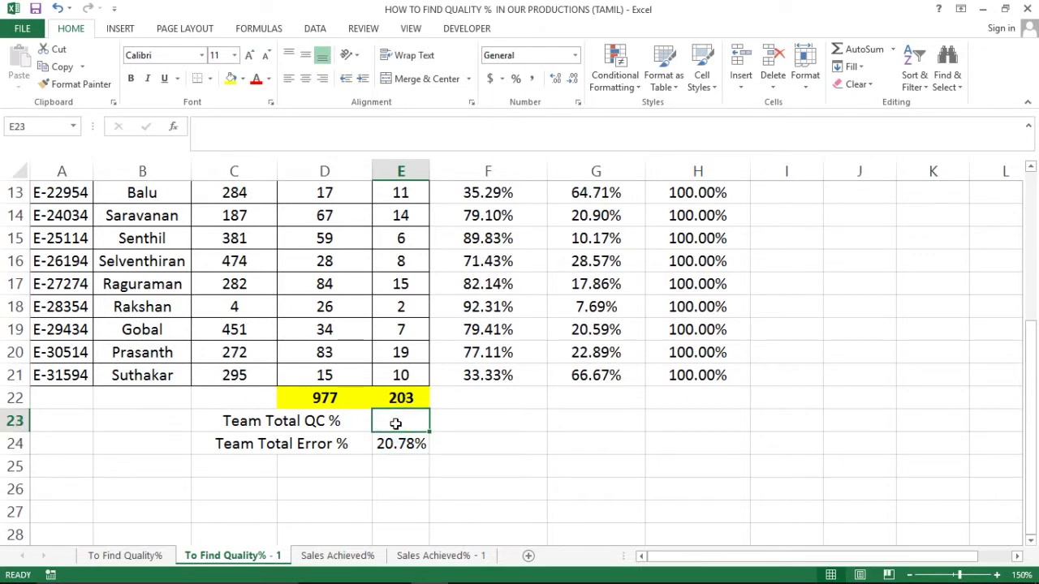
pyautogui.write('=1-(')
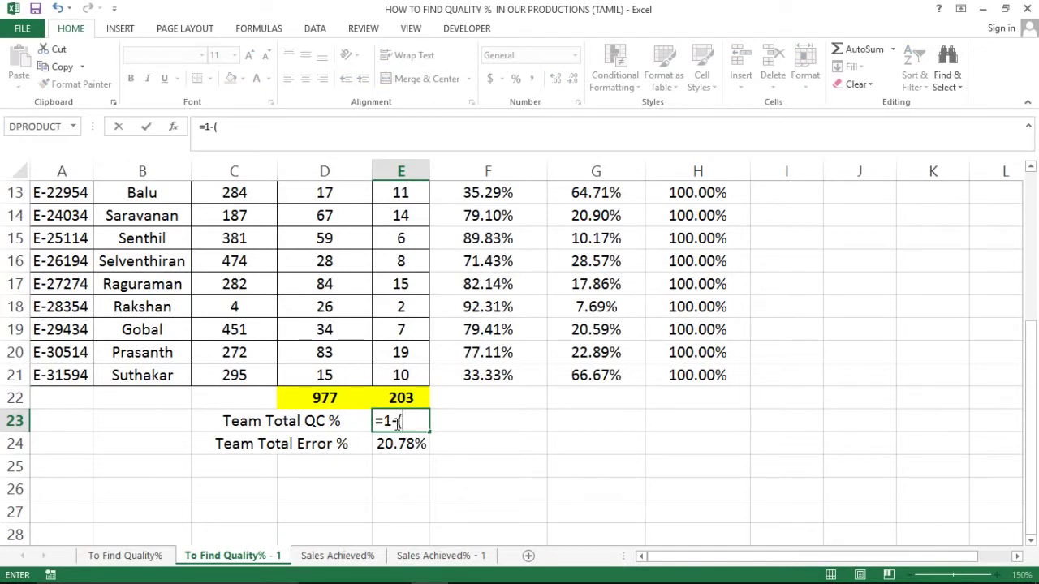
pyautogui.click(400, 398)
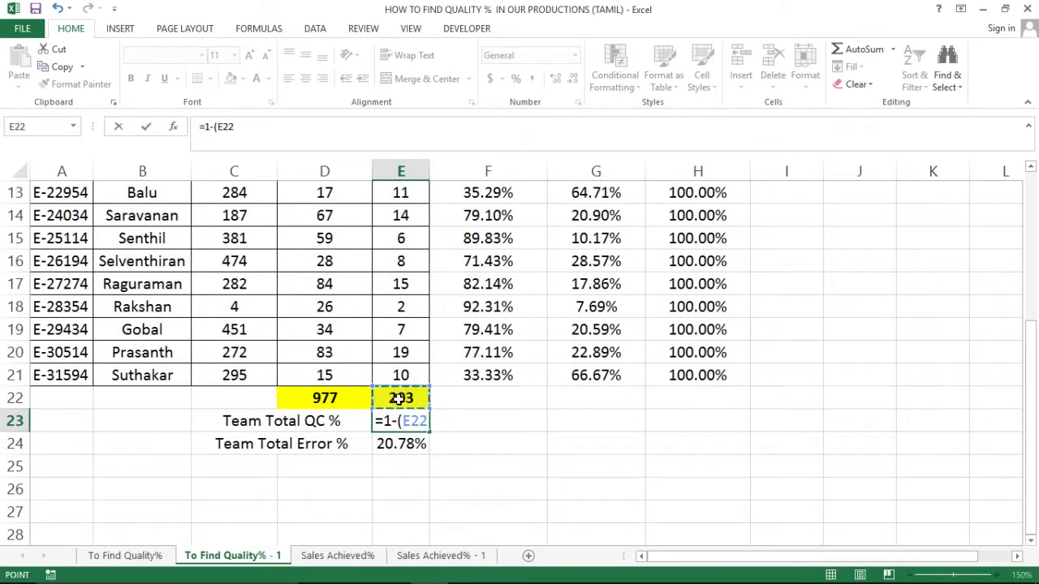
pyautogui.write('/')
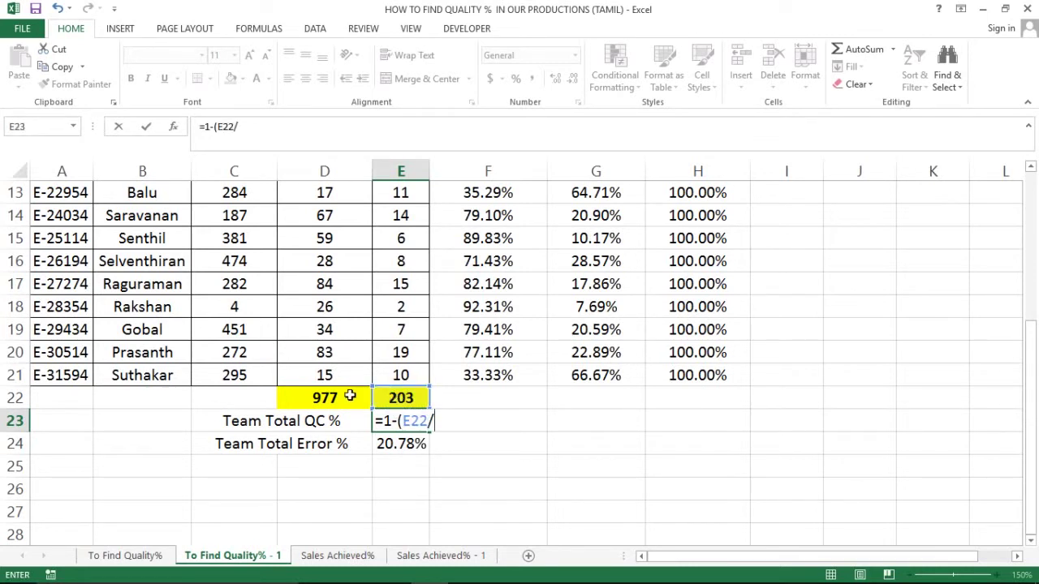
pyautogui.click(350, 396)
pyautogui.write(')')
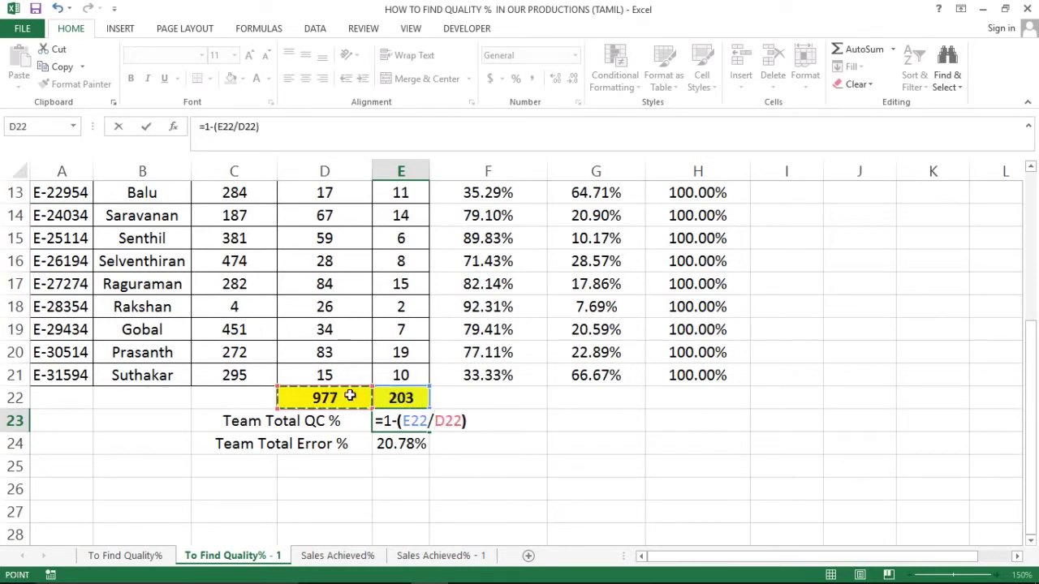
pyautogui.press('Return')
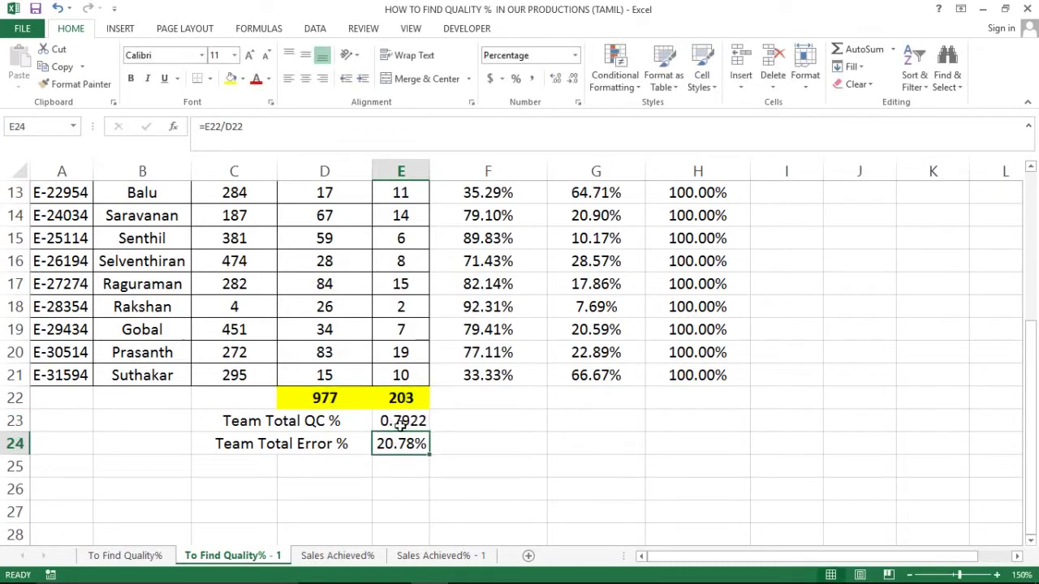
# Step: Format E23 as a two-decimal percentage showing 79.22%
pyautogui.click(401, 422)
pyautogui.click(516, 79)
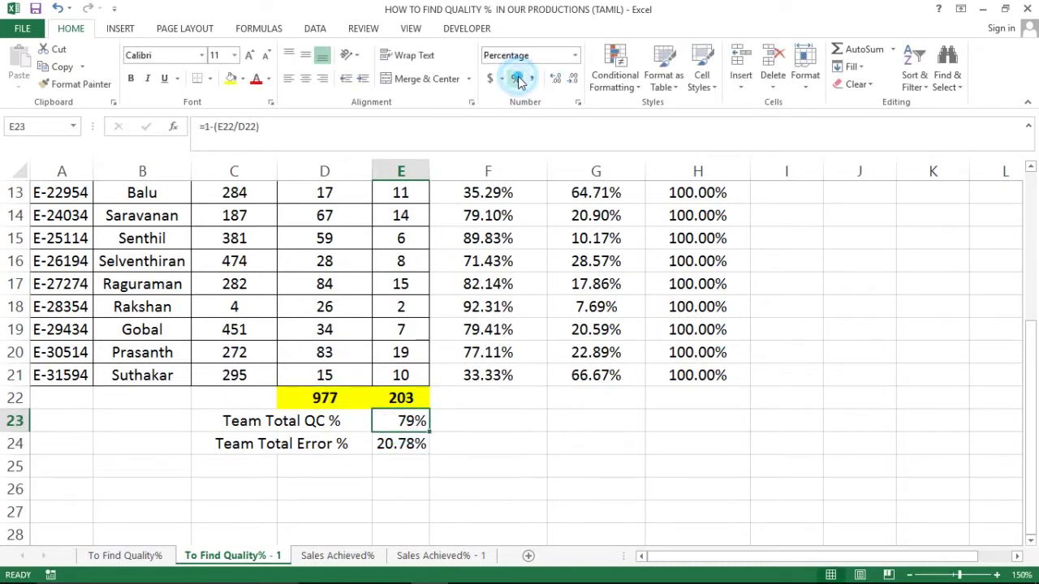
pyautogui.click(555, 79)
pyautogui.click(555, 79)
pyautogui.click(555, 78)
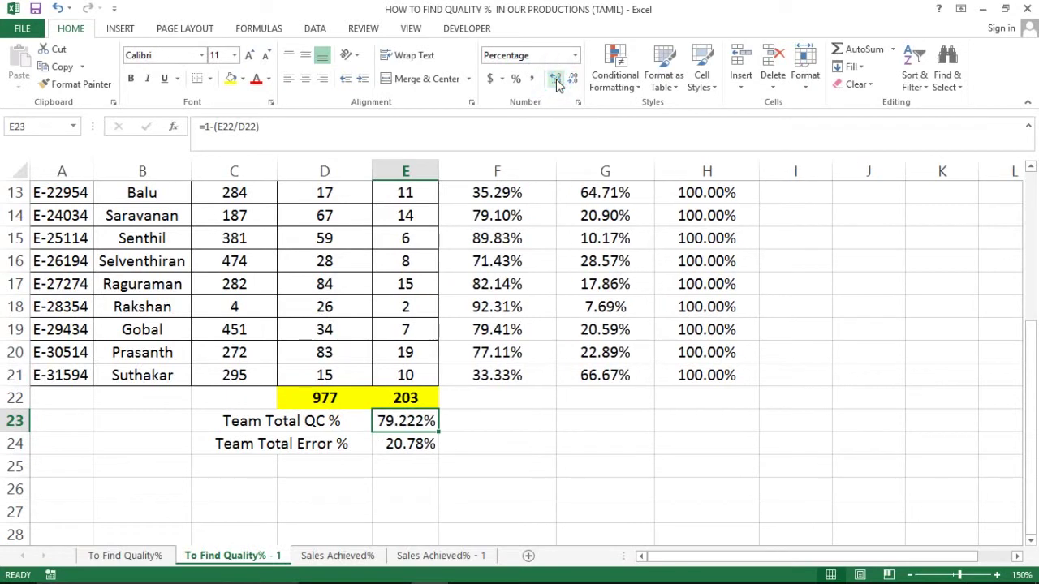
pyautogui.click(573, 79)
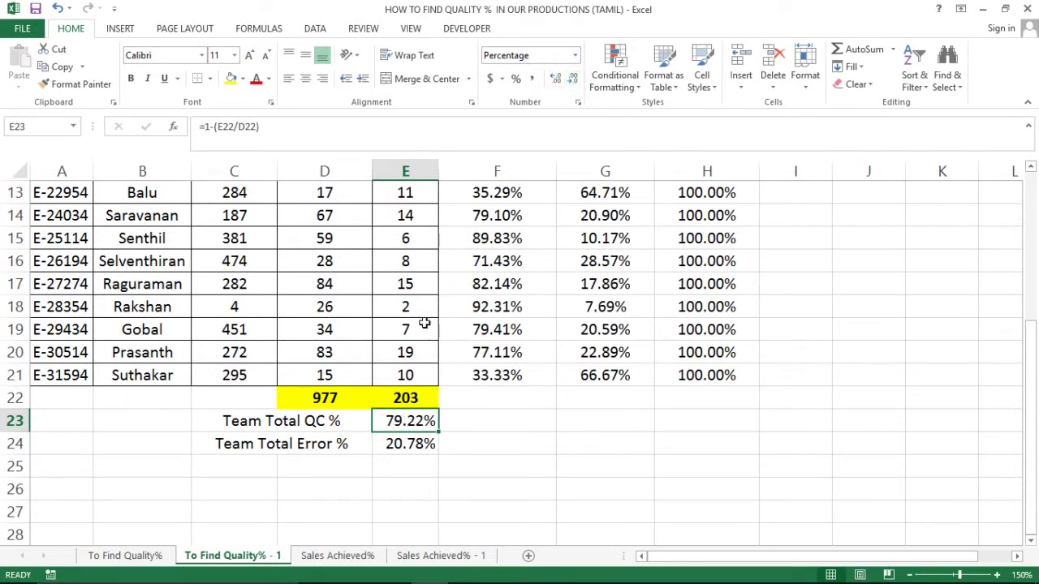
pyautogui.press('Right')
pyautogui.press('Left')
pyautogui.hotkey('shift', 'Down')
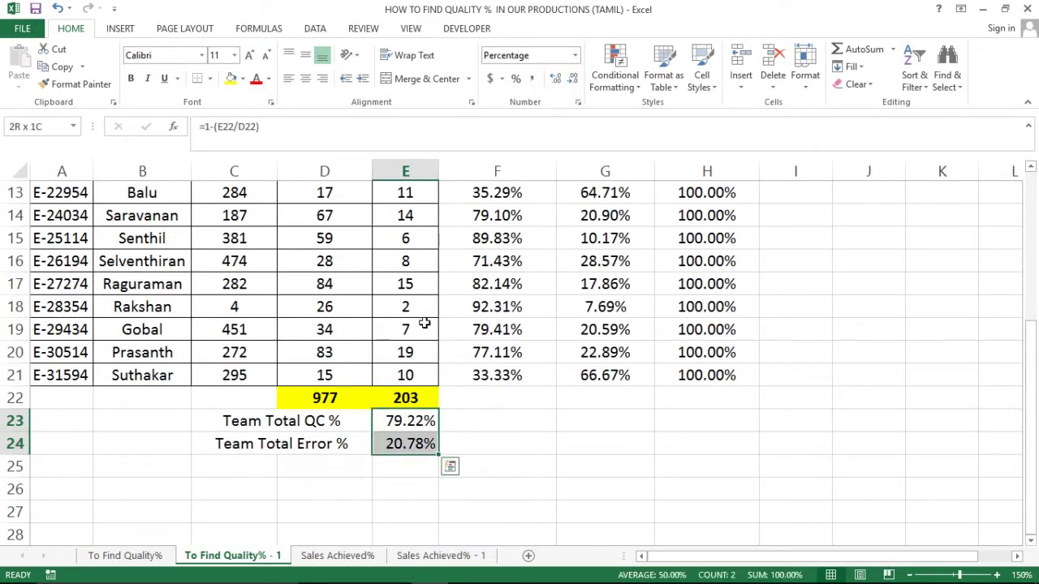
# Step: Enter =SUM(E23:E24) in E26, giving 100.00%
pyautogui.press('Right')
pyautogui.press('Left')
pyautogui.press('Down')
pyautogui.press('Down')
pyautogui.press('Down')
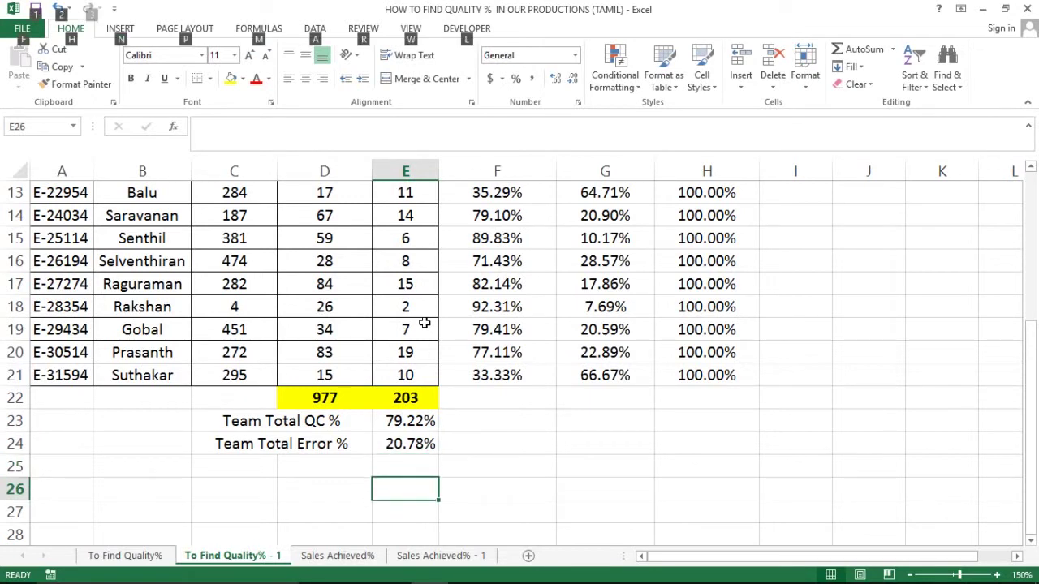
pyautogui.write('=')
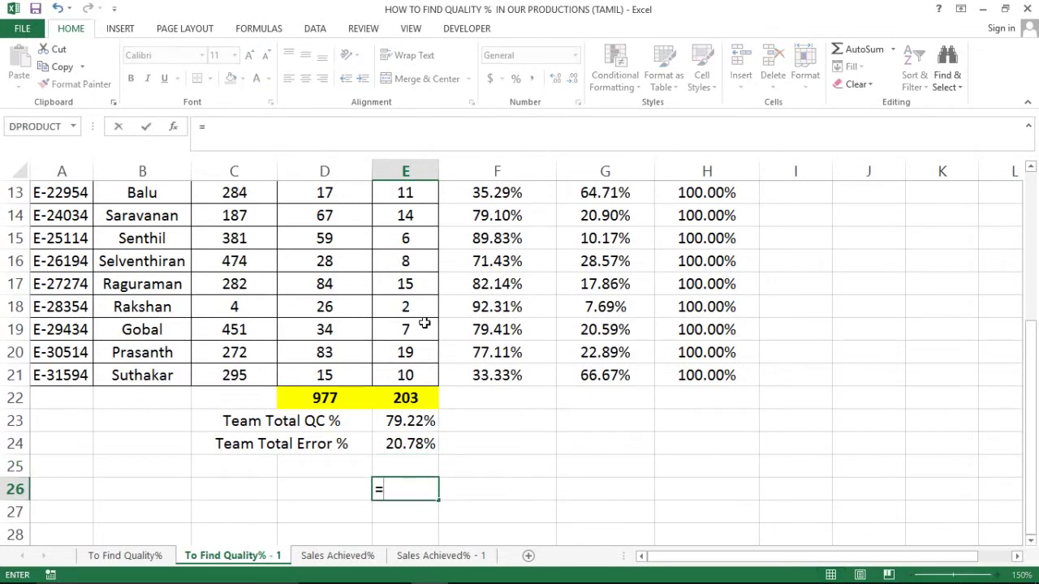
pyautogui.write('sum(')
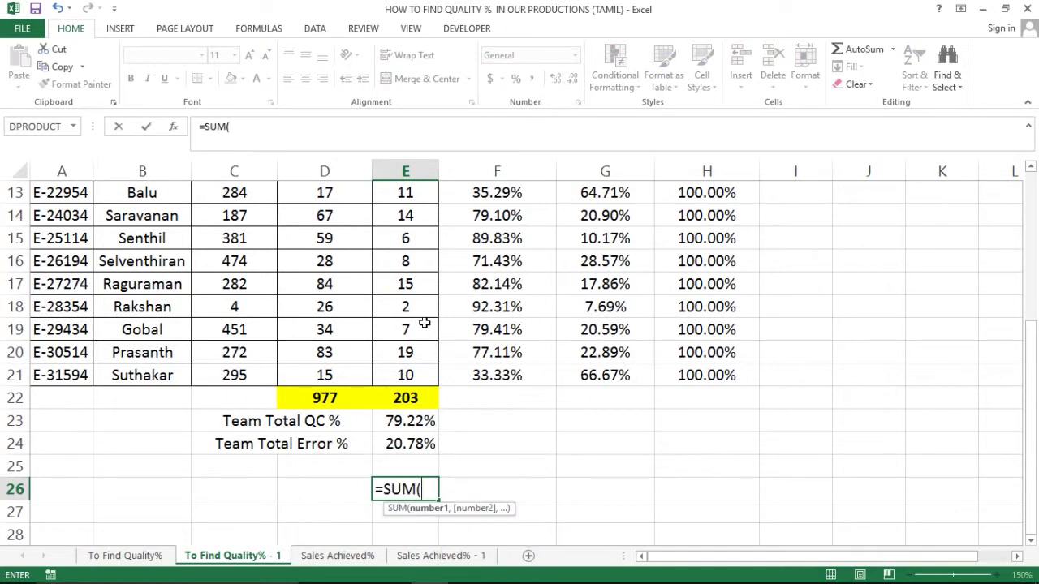
pyautogui.press('Up')
pyautogui.press('Up')
pyautogui.hotkey('shift', 'Up')
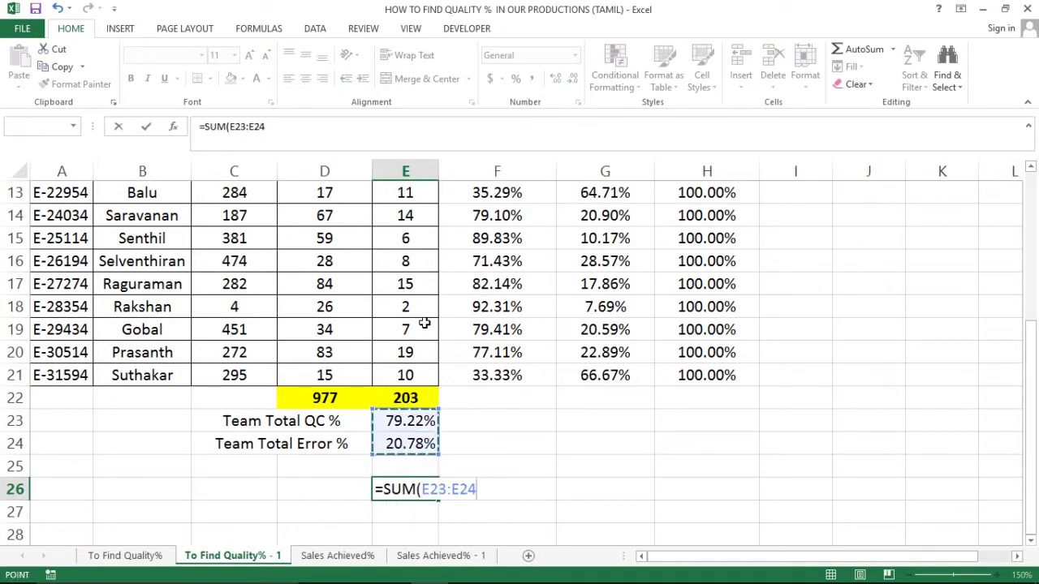
pyautogui.press('Return')
pyautogui.press('Up')
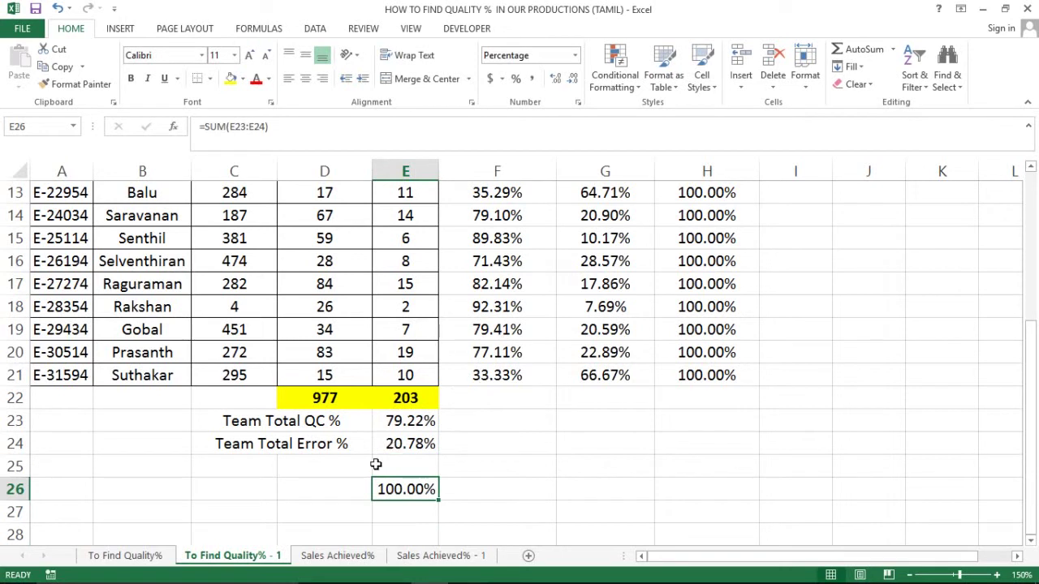
# Step: Label D26 as 'Total' beside the 100.00% sum
pyautogui.click(321, 500)
pyautogui.write('Total')
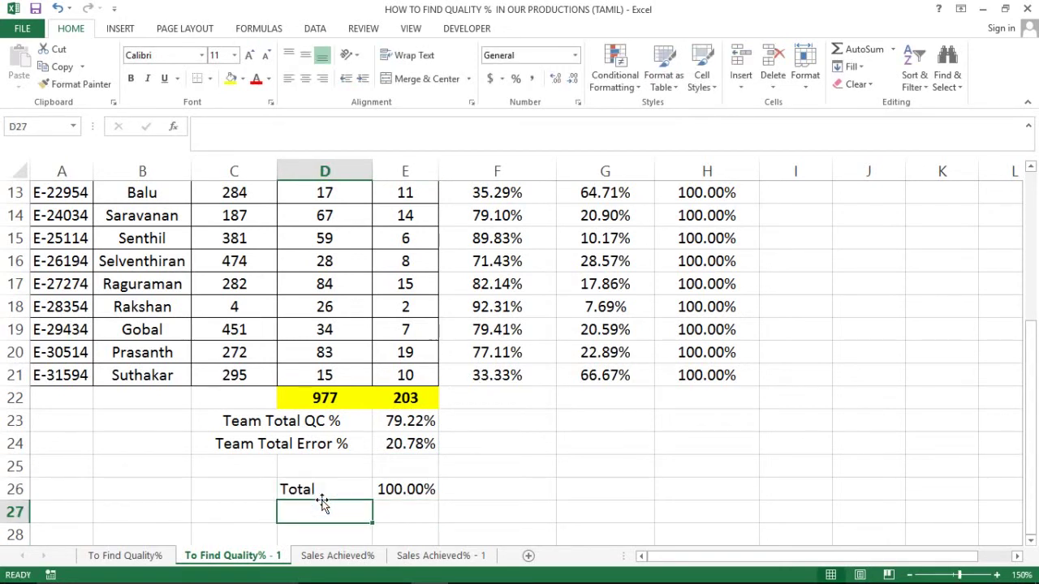
pyautogui.press('Up')
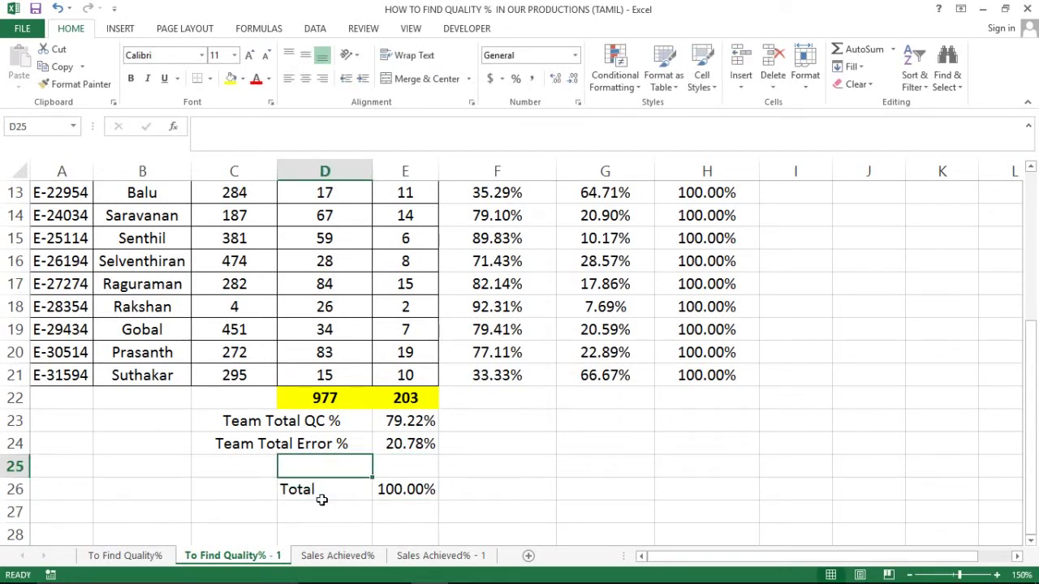
pyautogui.press('Up')
pyautogui.press('Up')
pyautogui.press('Right')
pyautogui.press('Down')
pyautogui.hotkey('shift', 'Up')
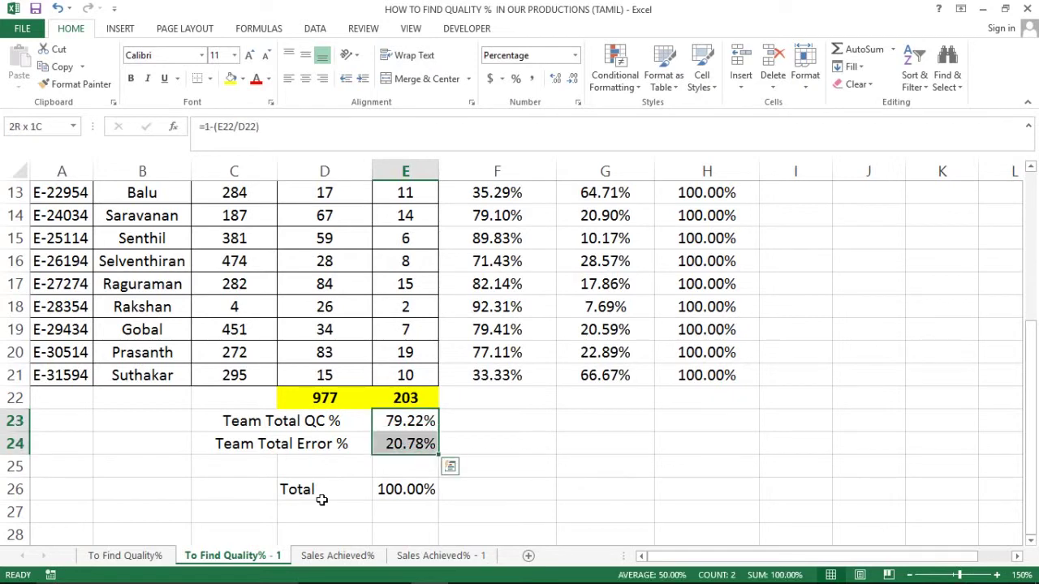
# Step: Review the employee list by selecting the Emp Id range A2:A21
pyautogui.hotkey('shift', 'Up')
pyautogui.hotkey('ctrl', 'Up')
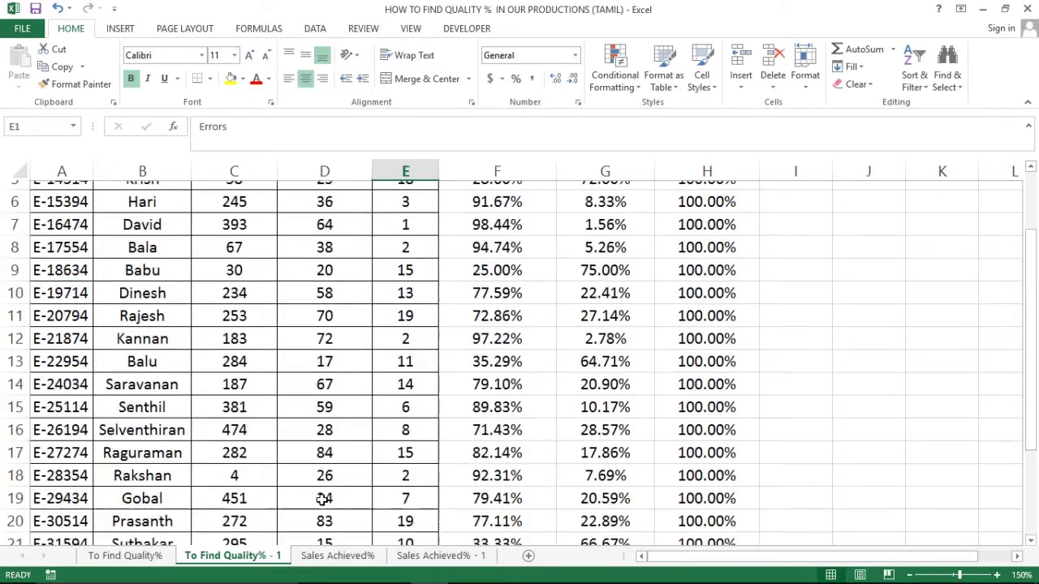
pyautogui.hotkey('ctrl', 'Left')
pyautogui.press('Down')
pyautogui.hotkey('ctrl', 'Down')
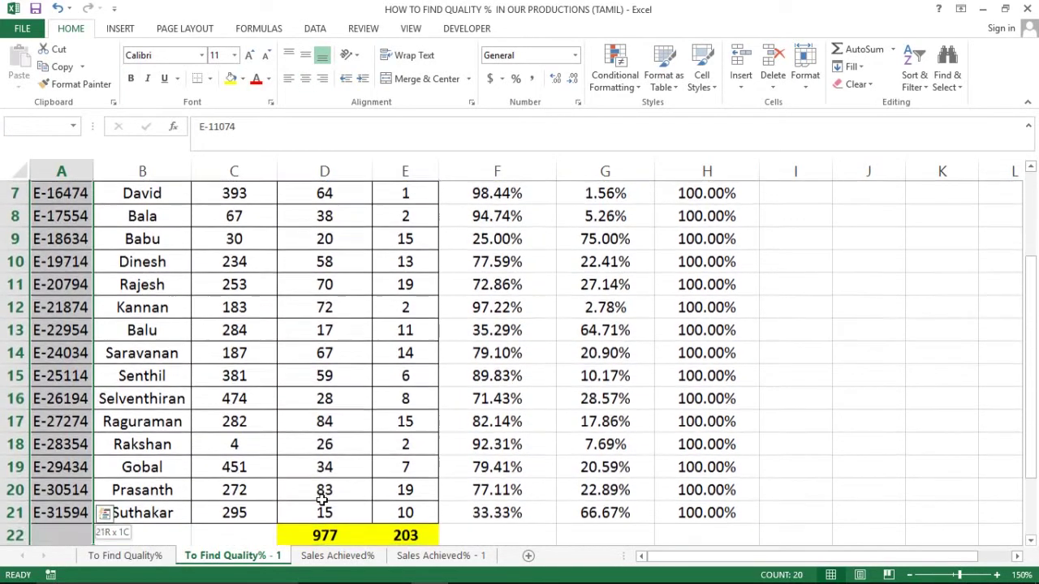
pyautogui.hotkey('ctrl', 'Up')
pyautogui.press('Down')
pyautogui.hotkey('ctrl', 'shift', 'Down')
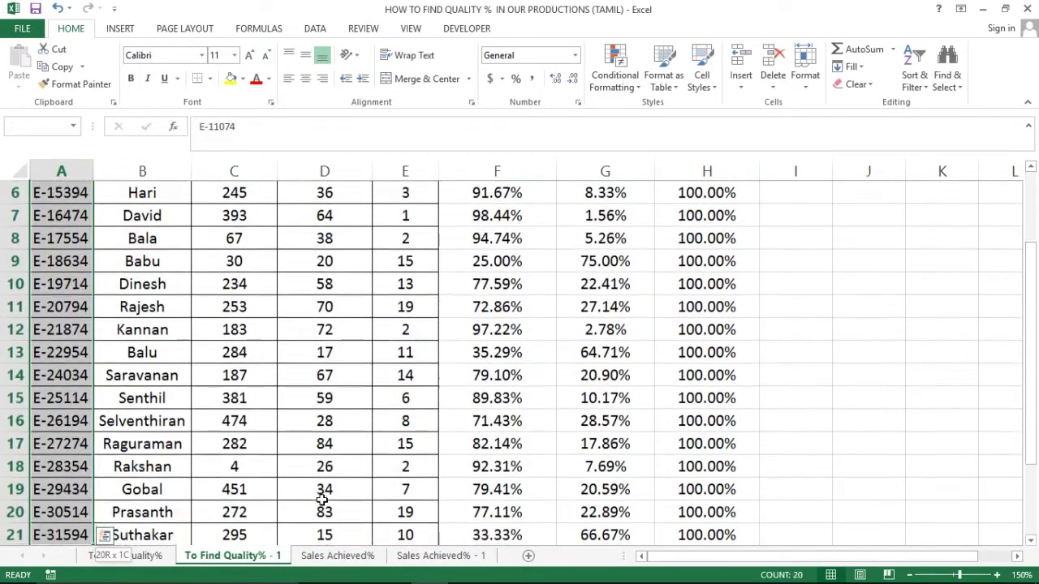
pyautogui.press('Up')
pyautogui.press('Right')
pyautogui.press('Left')
pyautogui.press('Down')
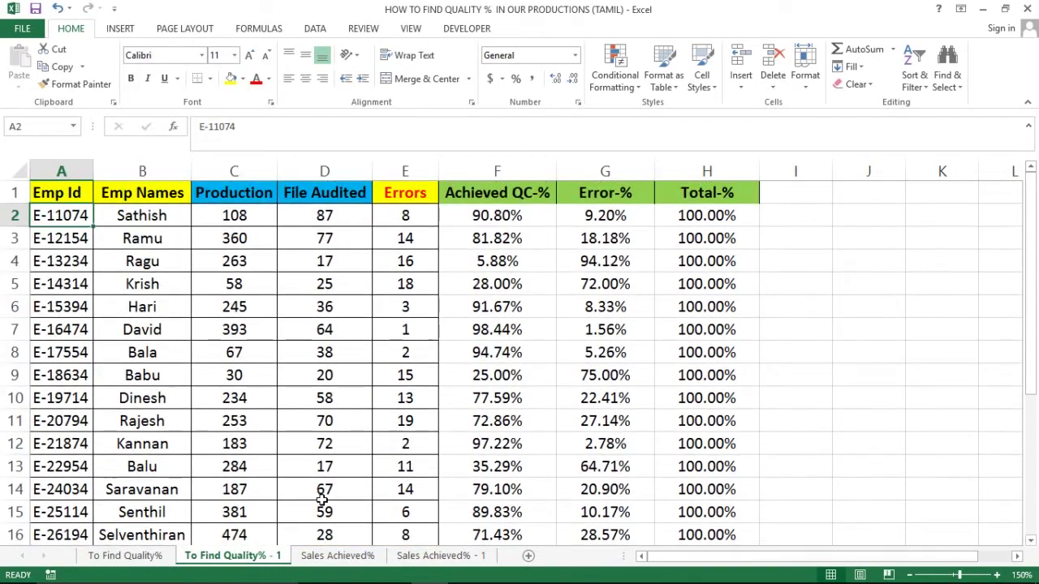
pyautogui.hotkey('ctrl', 'shift', 'Down')
pyautogui.press('Down')
# Step: Check the team QC and error formulas in E23 and E24, then return to the top
pyautogui.hotkey('ctrl', 'Down')
pyautogui.press('Down')
pyautogui.press('Down')
pyautogui.press('Down')
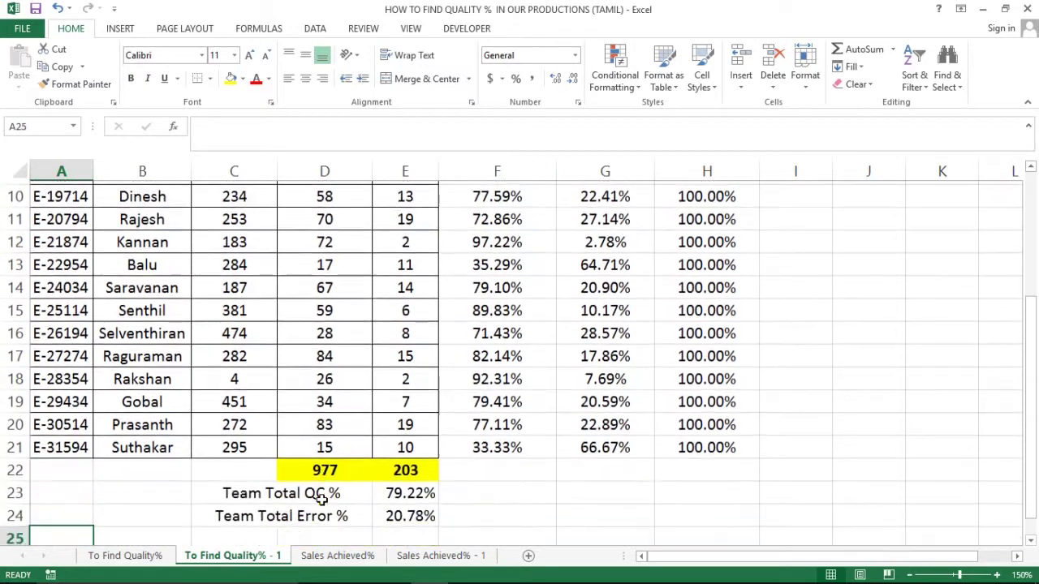
pyautogui.press('Right')
pyautogui.press('Right')
pyautogui.press('Right')
pyautogui.press('Up')
pyautogui.press('Left')
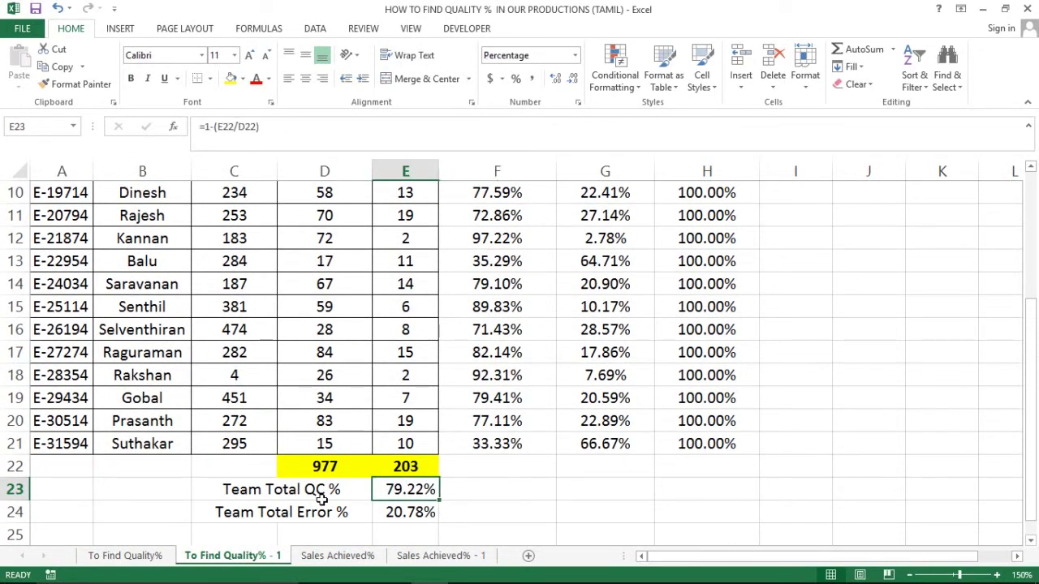
pyautogui.press('Down')
pyautogui.press('Right')
pyautogui.press('Left')
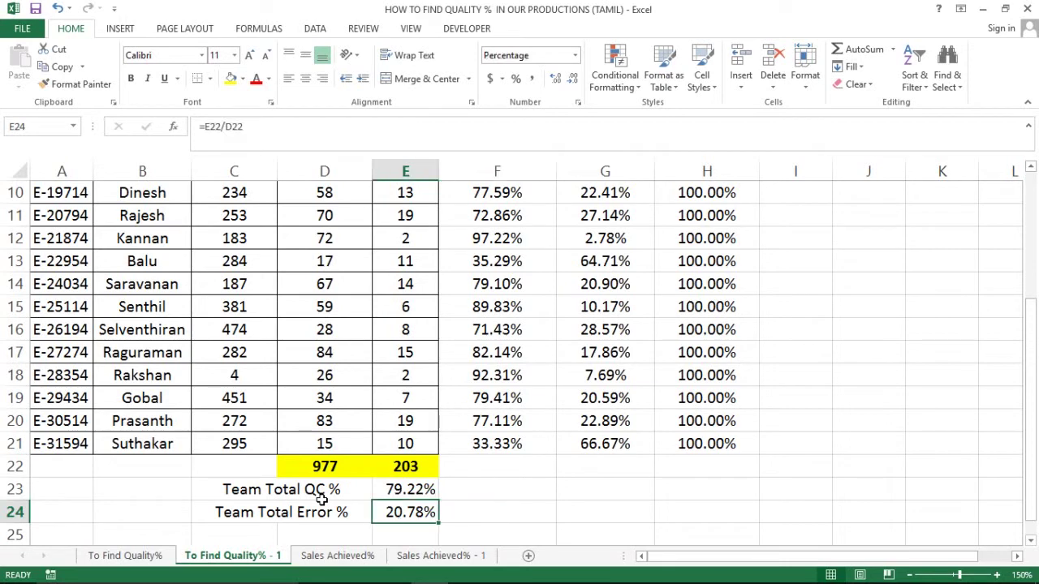
pyautogui.hotkey('ctrl', 'Up')
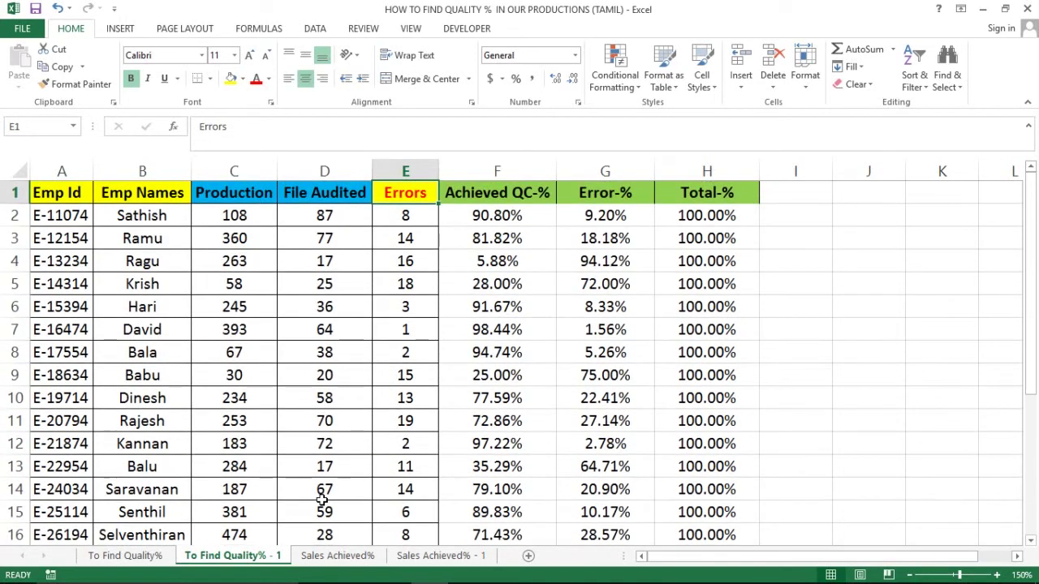
pyautogui.hotkey('ctrl', 'Left')
pyautogui.press('Down')
pyautogui.press('Down')
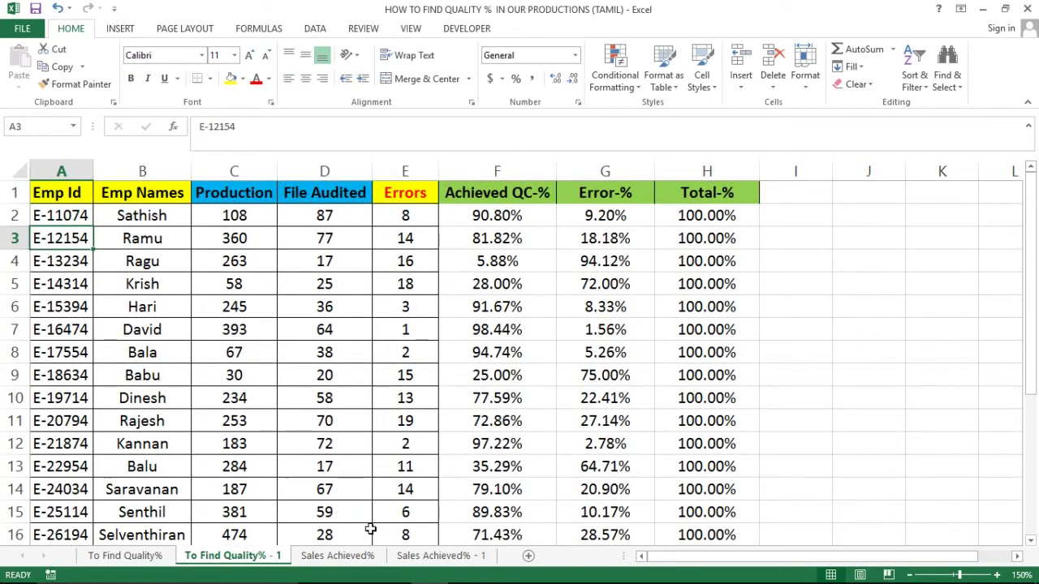
pyautogui.click(338, 560)
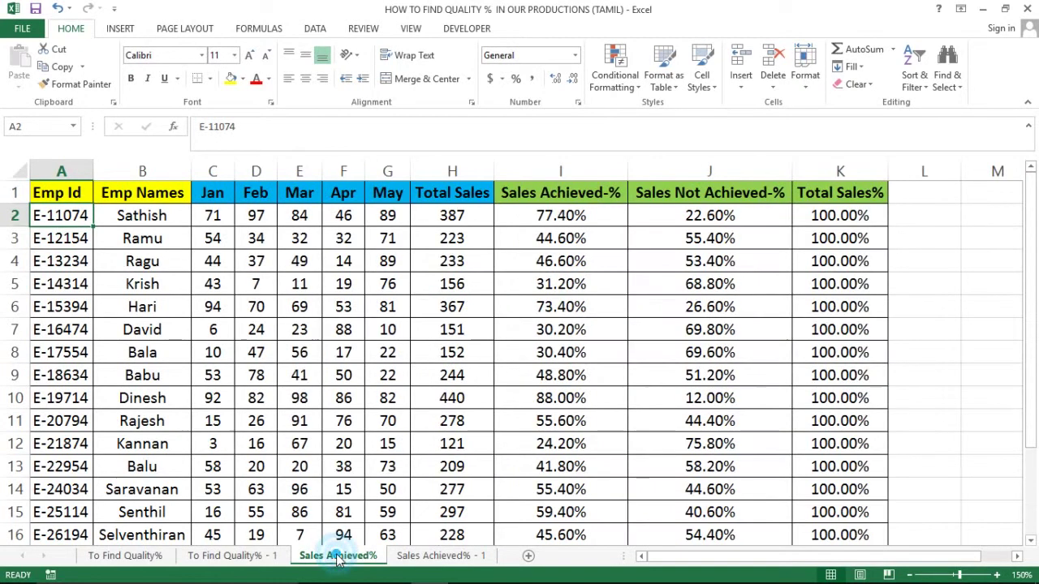
pyautogui.click(422, 241)
pyautogui.click(264, 215)
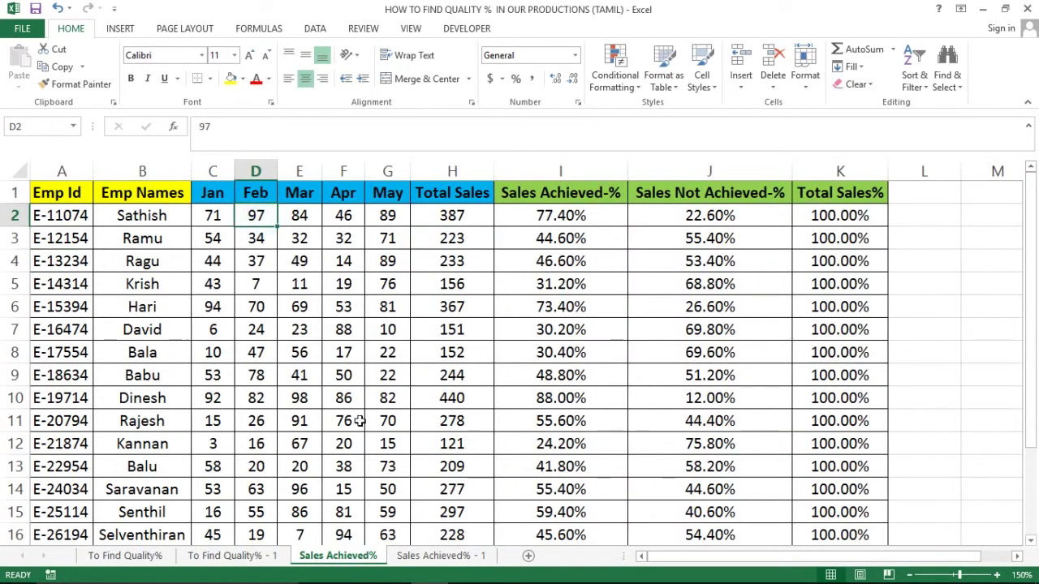
pyautogui.click(423, 556)
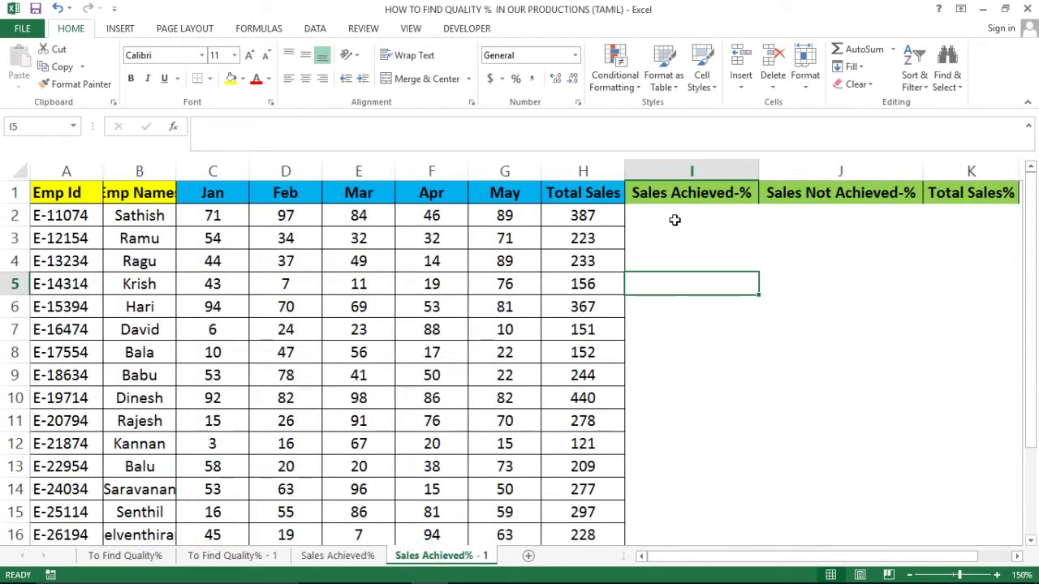
pyautogui.click(675, 218)
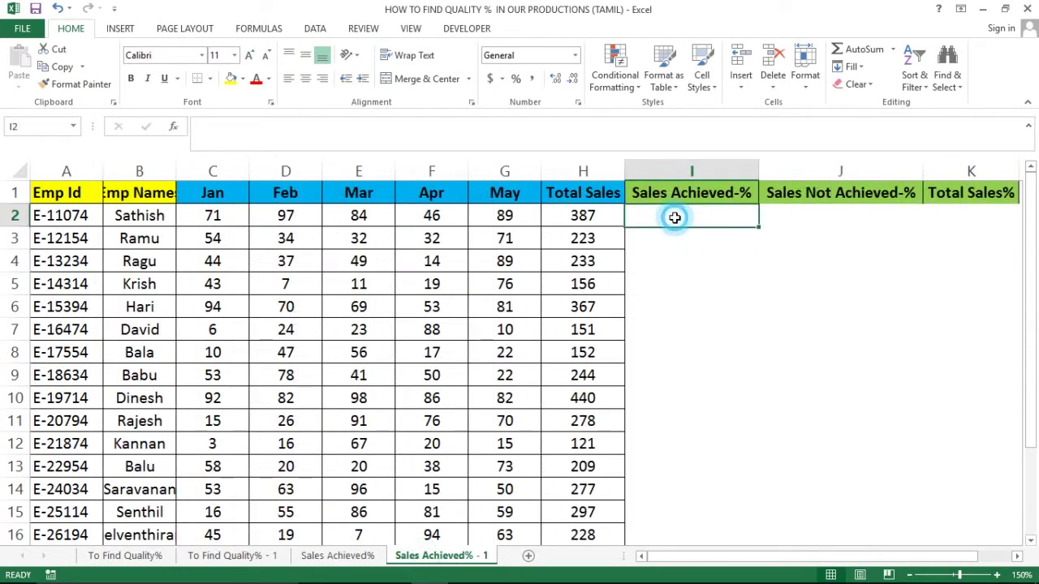
pyautogui.press('Right')
pyautogui.press('Right')
pyautogui.press('Left')
pyautogui.press('Left')
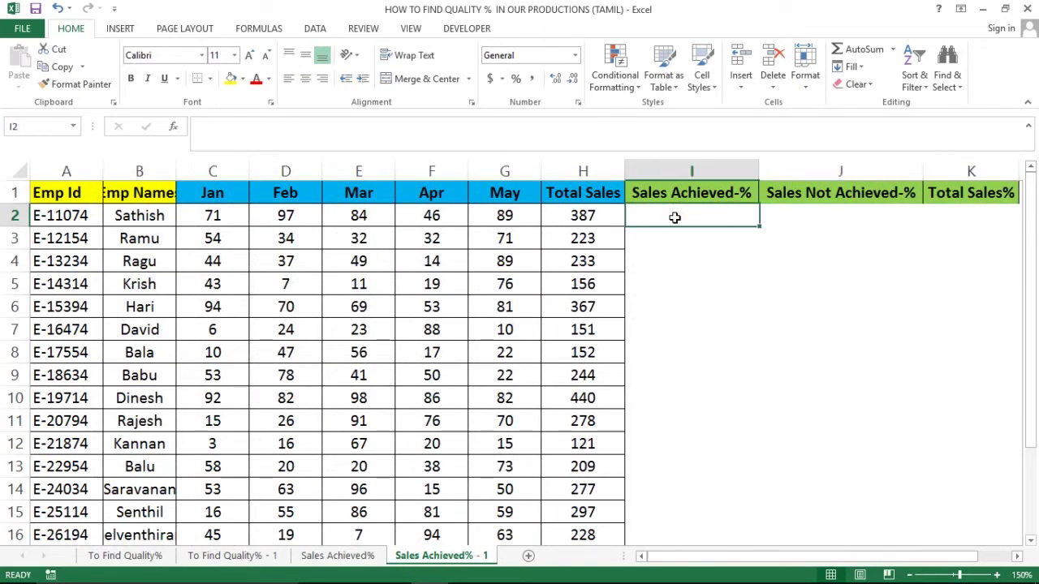
pyautogui.click(338, 556)
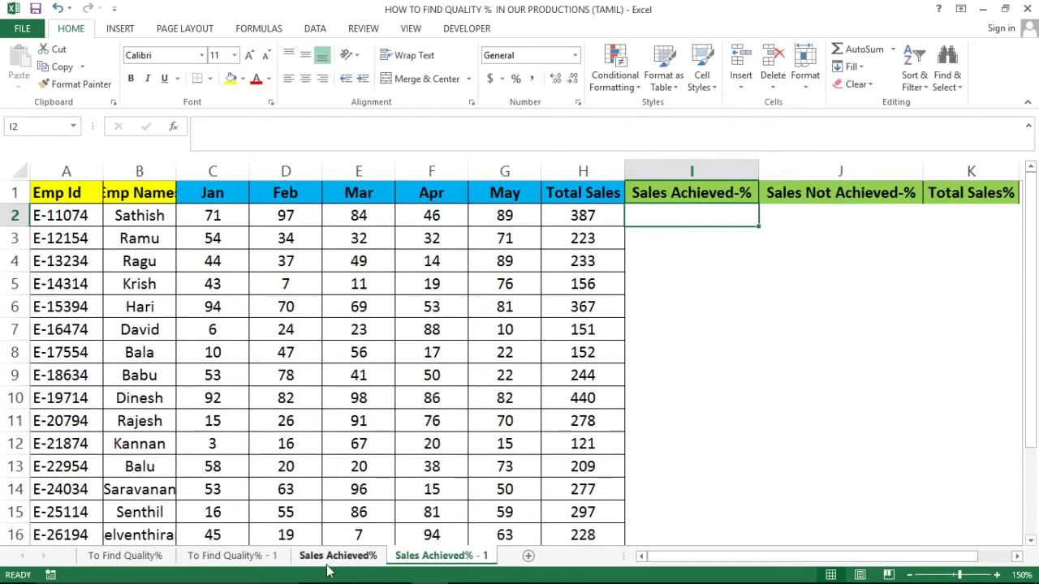
pyautogui.click(602, 215)
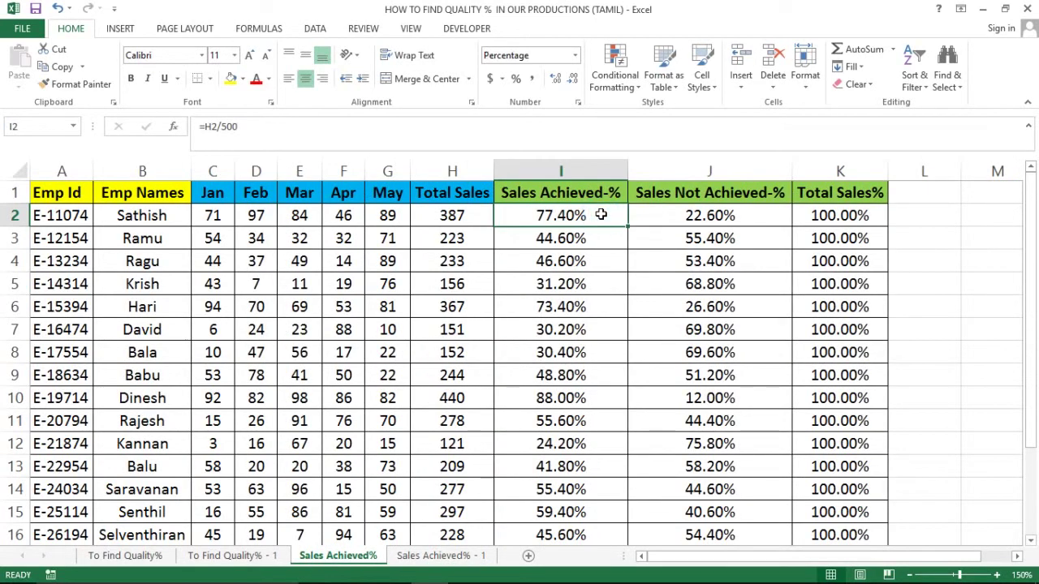
pyautogui.click(459, 214)
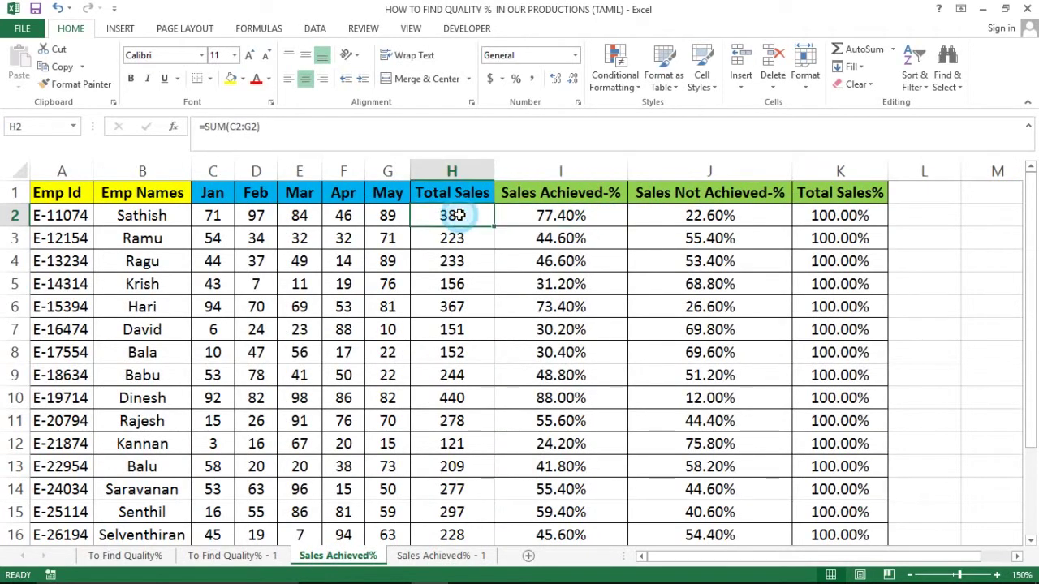
pyautogui.click(539, 218)
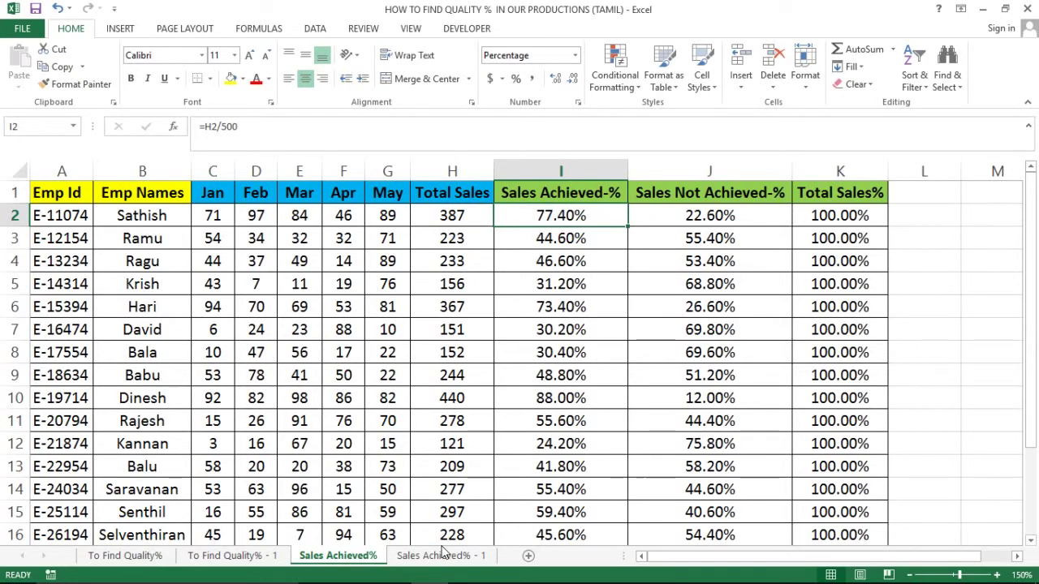
pyautogui.click(700, 215)
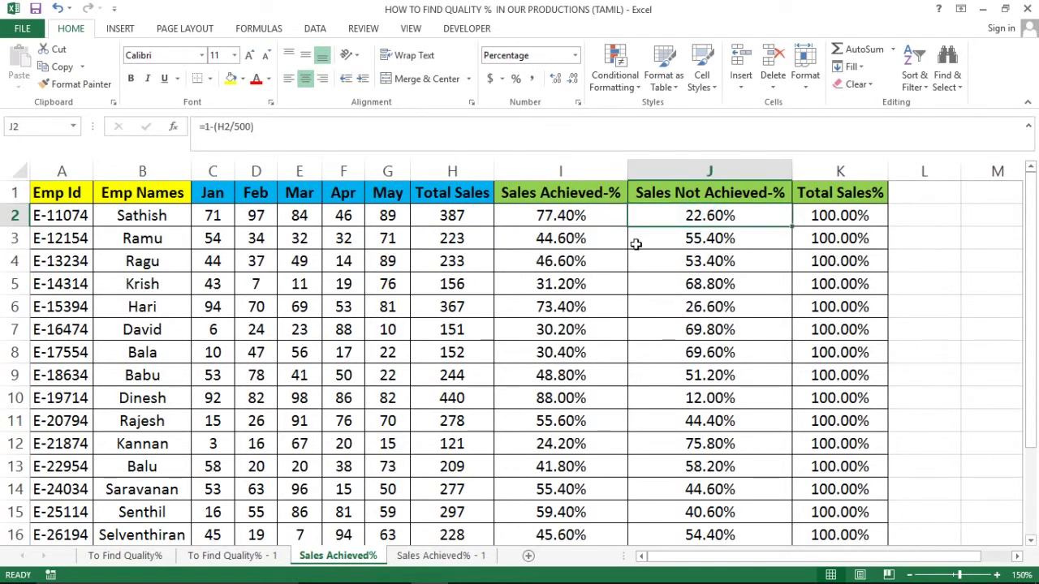
pyautogui.hotkey('ctrl', 'Down')
pyautogui.hotkey('ctrl', 'Up')
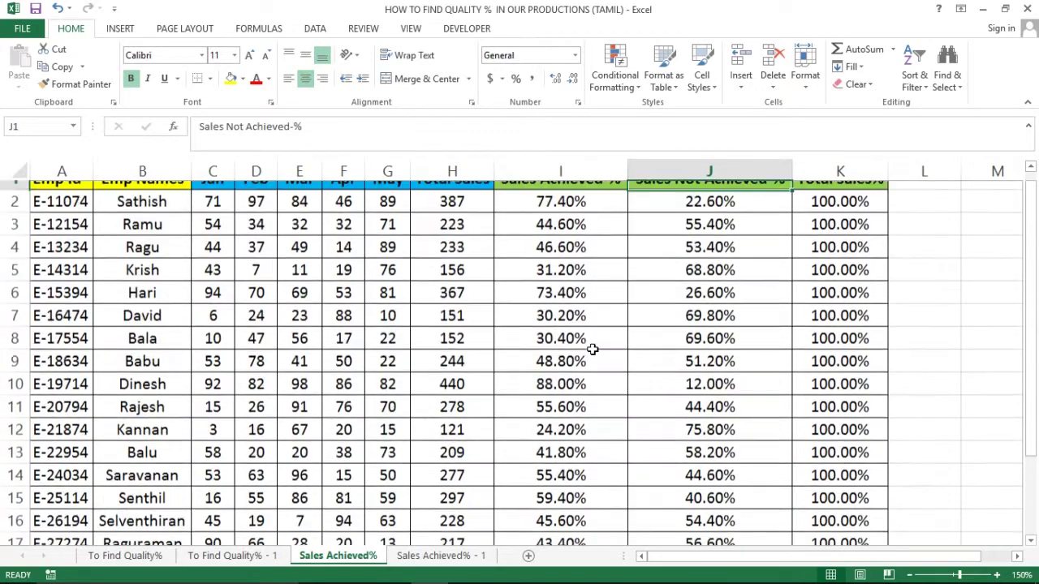
pyautogui.click(441, 555)
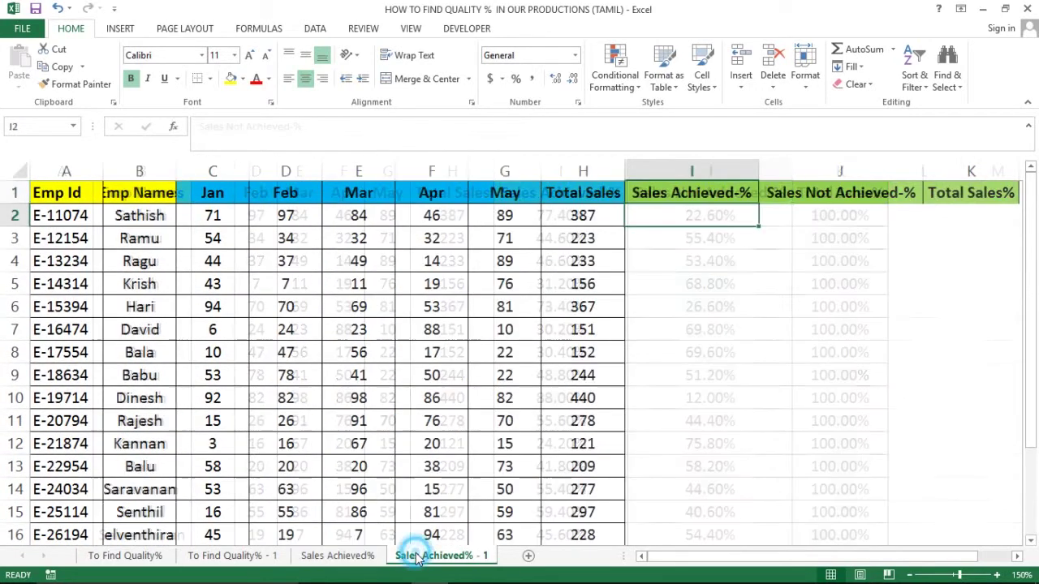
pyautogui.click(216, 220)
# Step: AutoSum the first employee's Jan–May sales C2:G2 into H2, giving 387
pyautogui.hotkey('shift', 'Right')
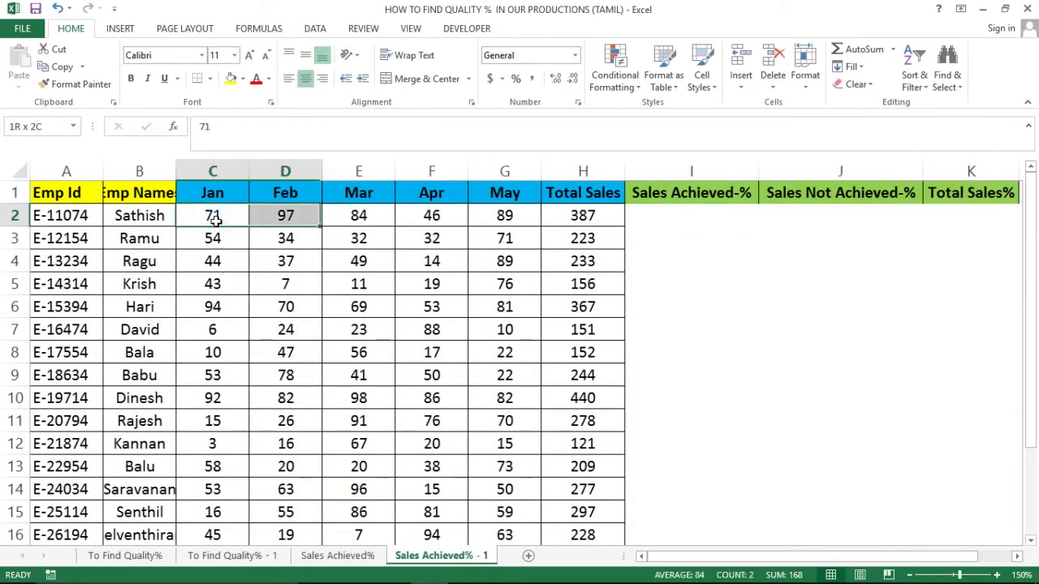
pyautogui.hotkey('shift', 'Right')
pyautogui.hotkey('shift', 'Right')
pyautogui.hotkey('shift', 'Right')
pyautogui.press('Right')
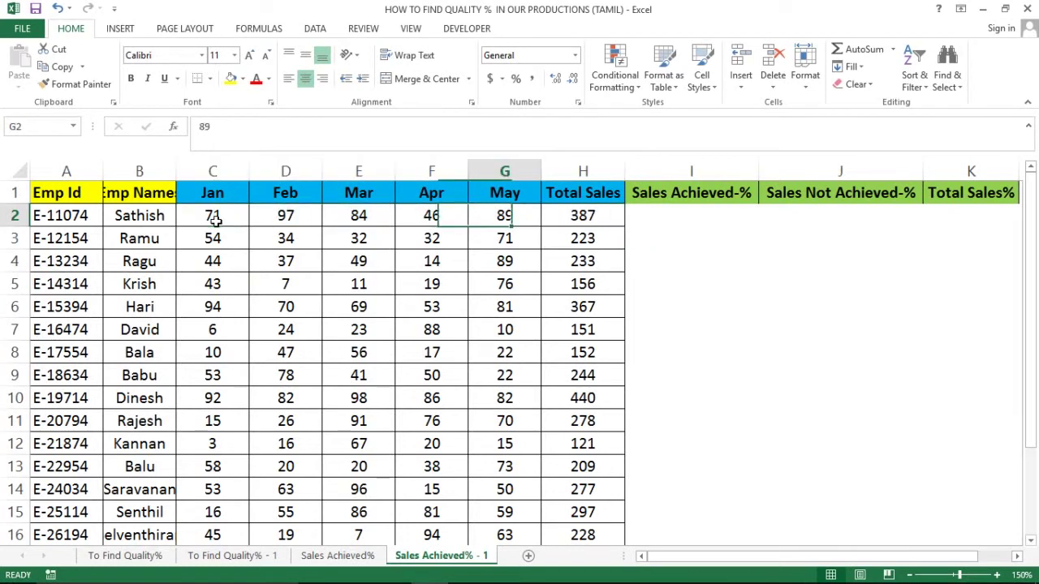
pyautogui.press('Right')
pyautogui.press('Right')
pyautogui.press('Left')
pyautogui.hotkey('alt', '=')
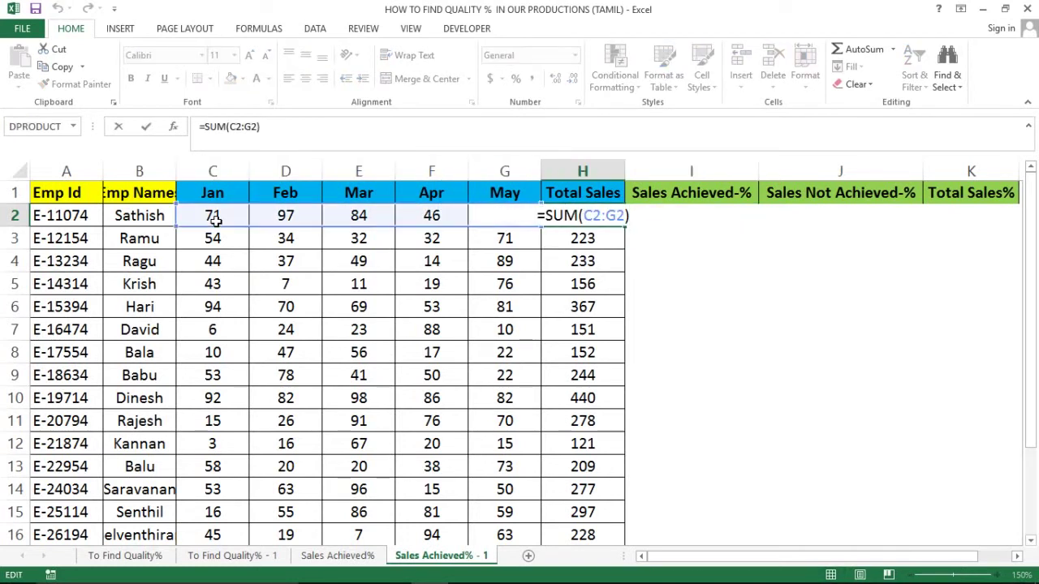
pyautogui.hotkey('ctrl', 'Return')
# Step: Select the Total Sales column H2:H22 to check each employee's totals
pyautogui.press('Left')
pyautogui.press('Left')
pyautogui.press('Right')
pyautogui.hotkey('shift', 'Left')
pyautogui.hotkey('shift', 'Left')
pyautogui.hotkey('shift', 'Left')
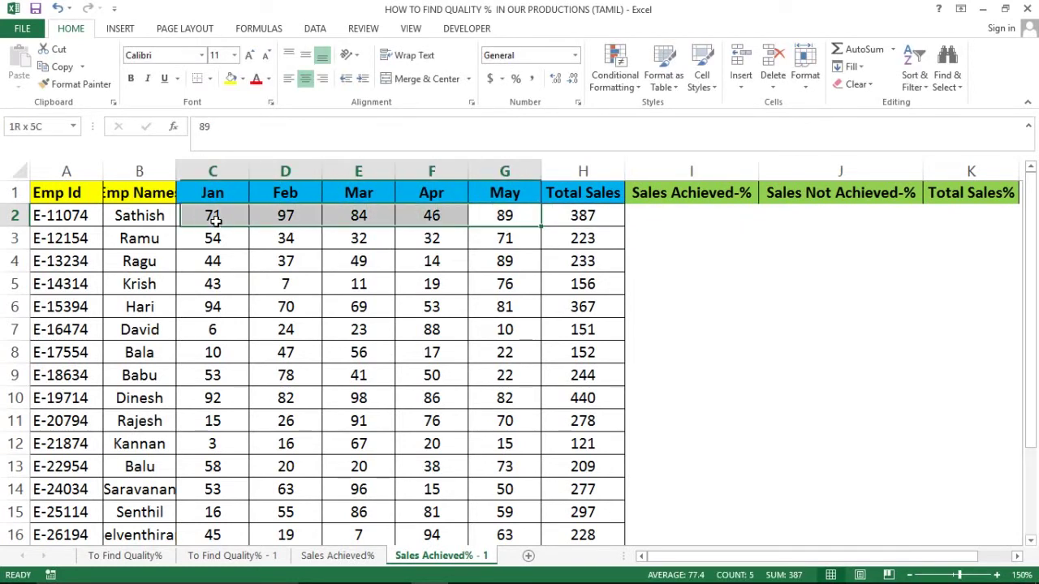
pyautogui.click(587, 215)
pyautogui.hotkey('ctrl', 'shift', 'Down')
pyautogui.hotkey('ctrl', 'Up')
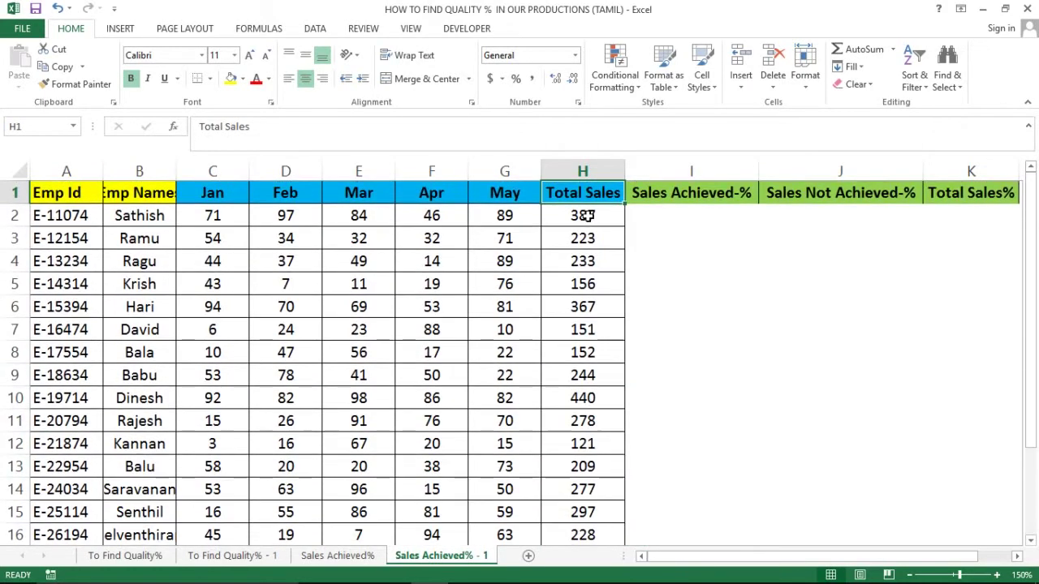
pyautogui.moveTo(587, 215); pyautogui.dragTo(617, 519)
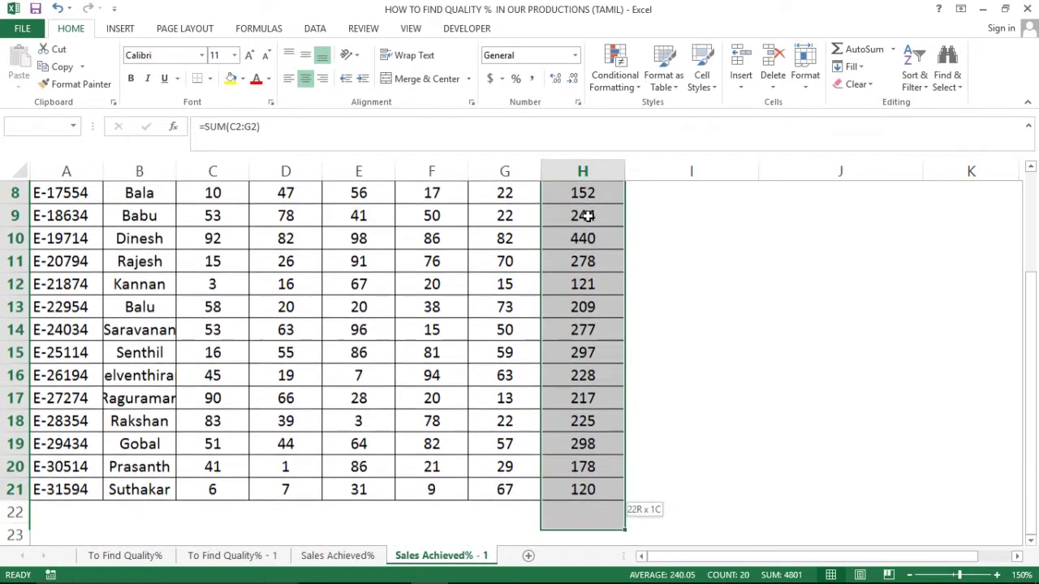
pyautogui.scroll(3, 587, 215)
pyautogui.click(587, 215)
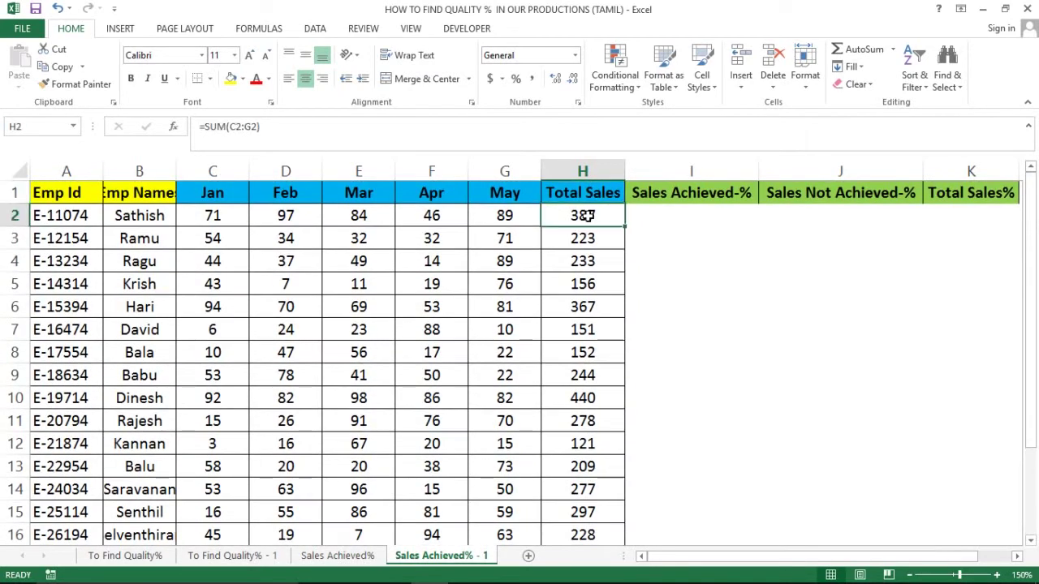
pyautogui.press('Right')
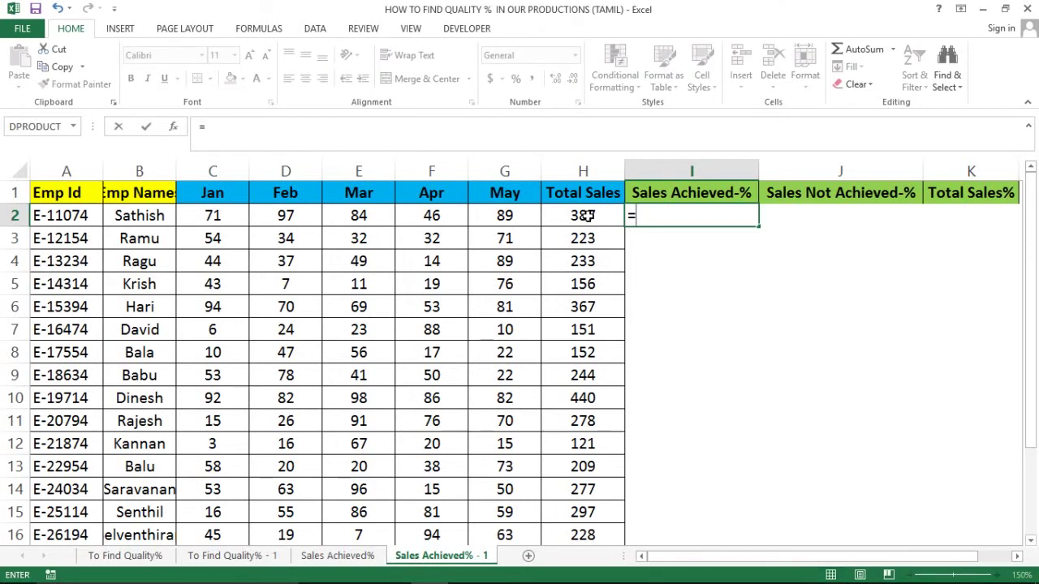
# Step: Enter =H2/500 in I2 as a centred two-decimal percentage and fill it down the column
pyautogui.click(586, 215)
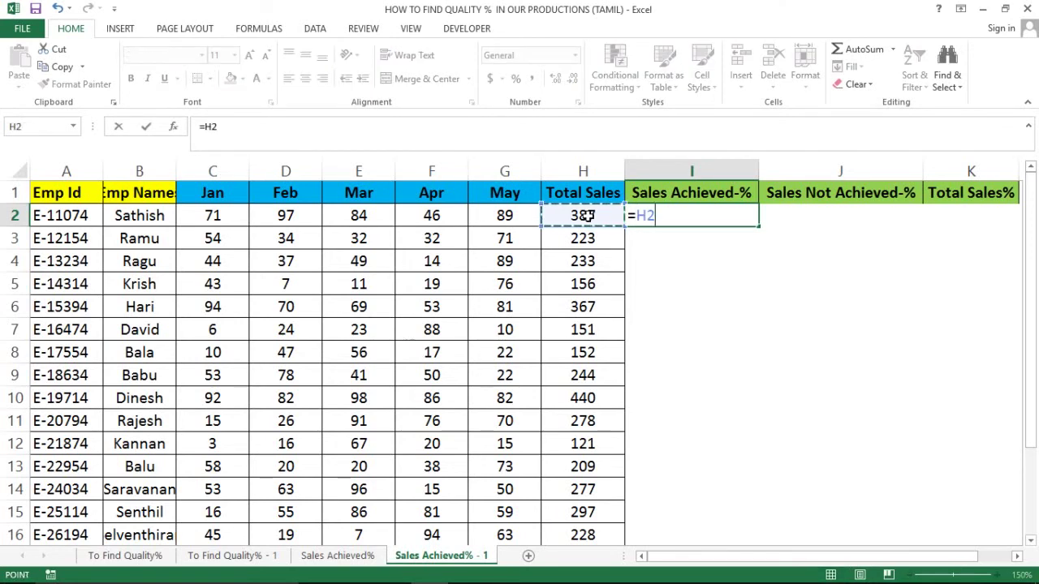
pyautogui.write('/500')
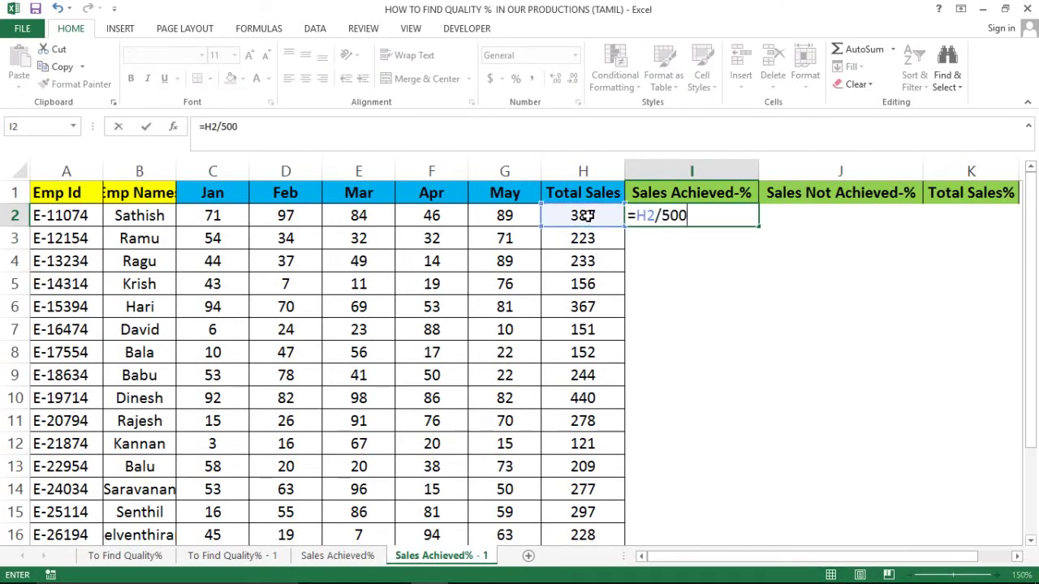
pyautogui.press('Return')
pyautogui.click(722, 215)
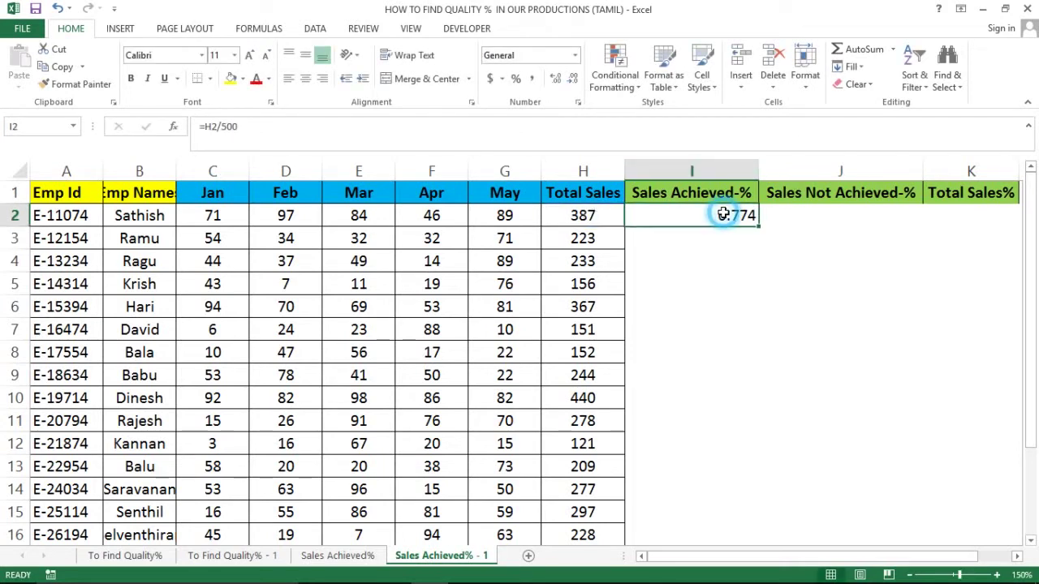
pyautogui.click(517, 78)
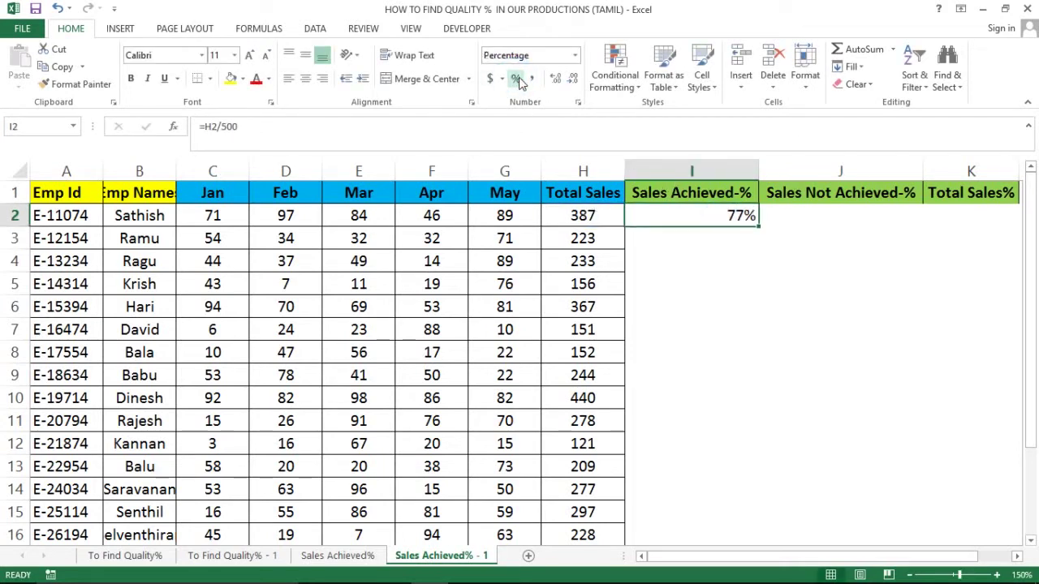
pyautogui.click(557, 79)
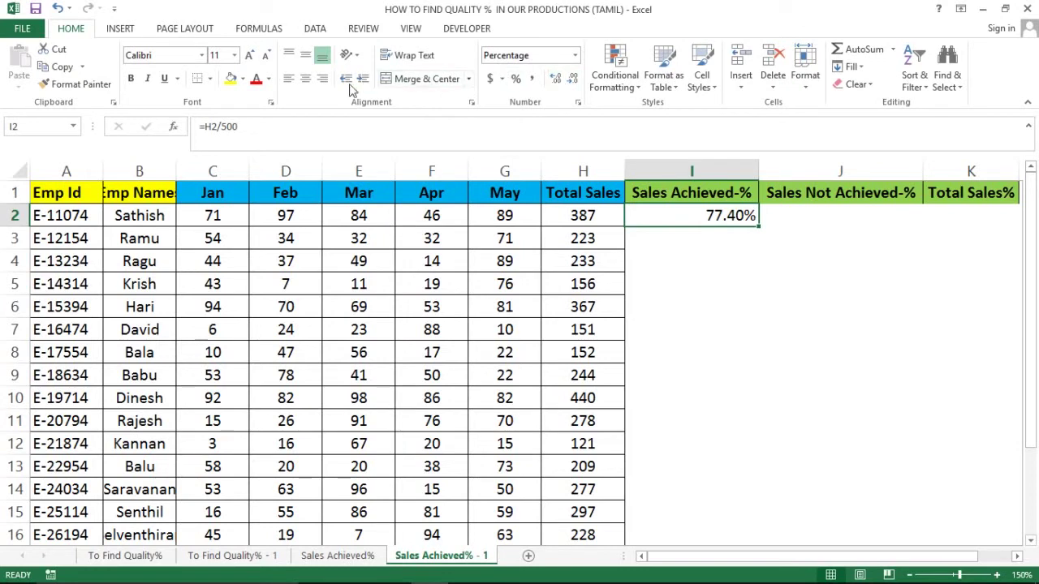
pyautogui.click(305, 78)
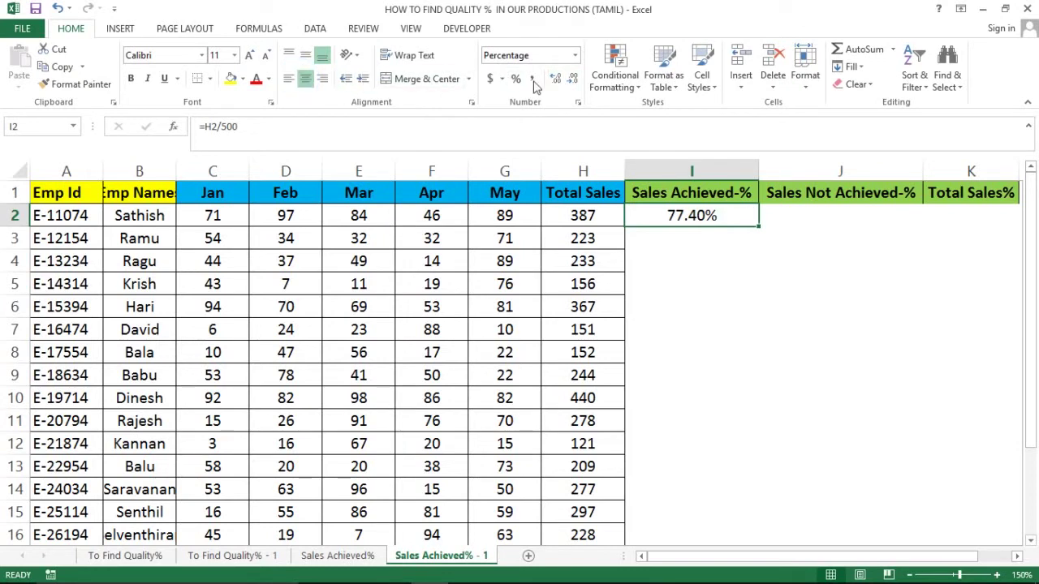
pyautogui.doubleClick(759, 226)
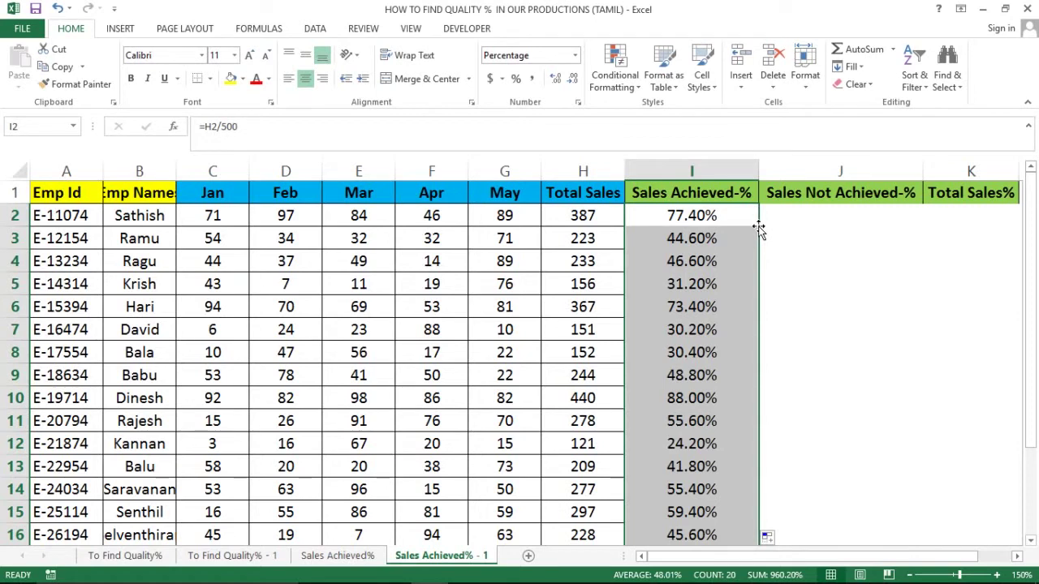
pyautogui.click(792, 213)
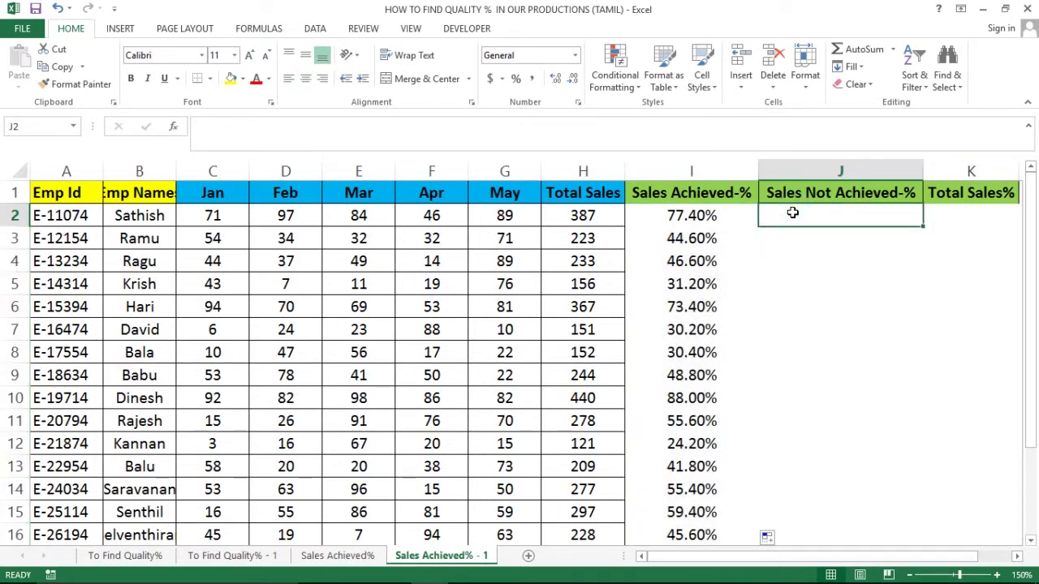
# Step: Type =1-(H2/500) into J2 for Sales Not Achieved-%, leaving it uncommitted
pyautogui.write('=')
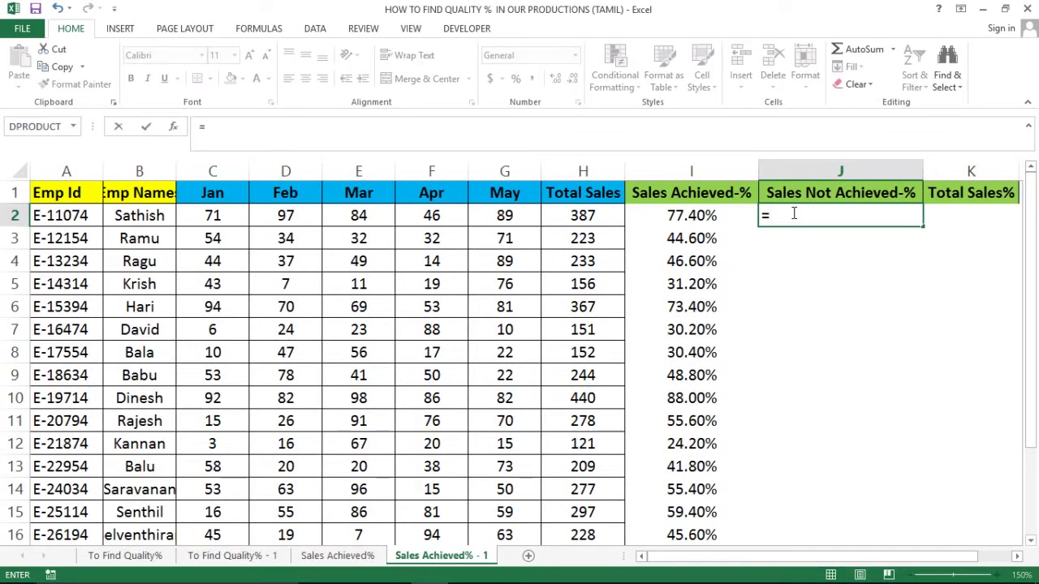
pyautogui.write('1-(')
pyautogui.click(583, 216)
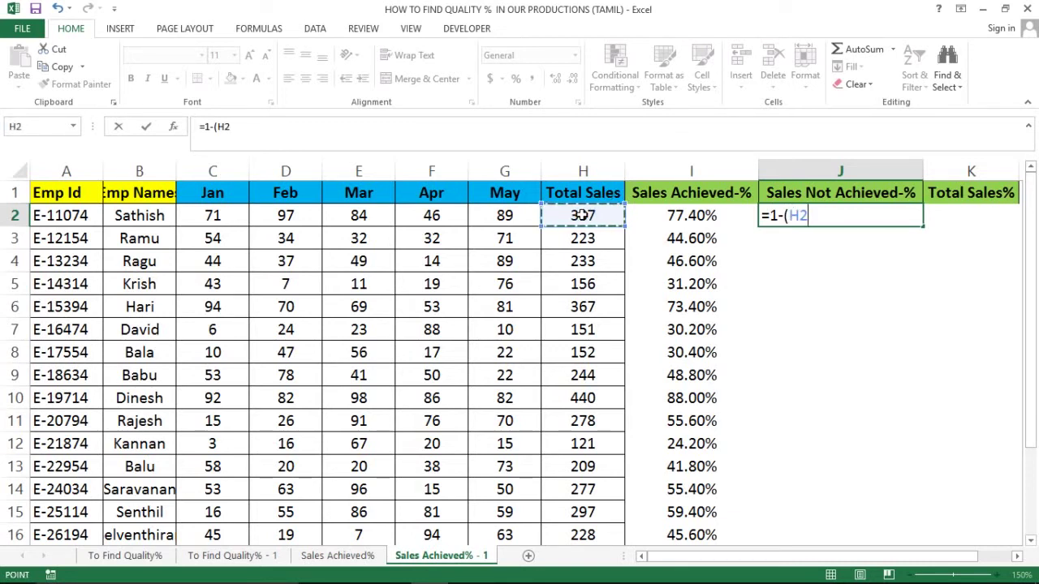
pyautogui.write('/5')
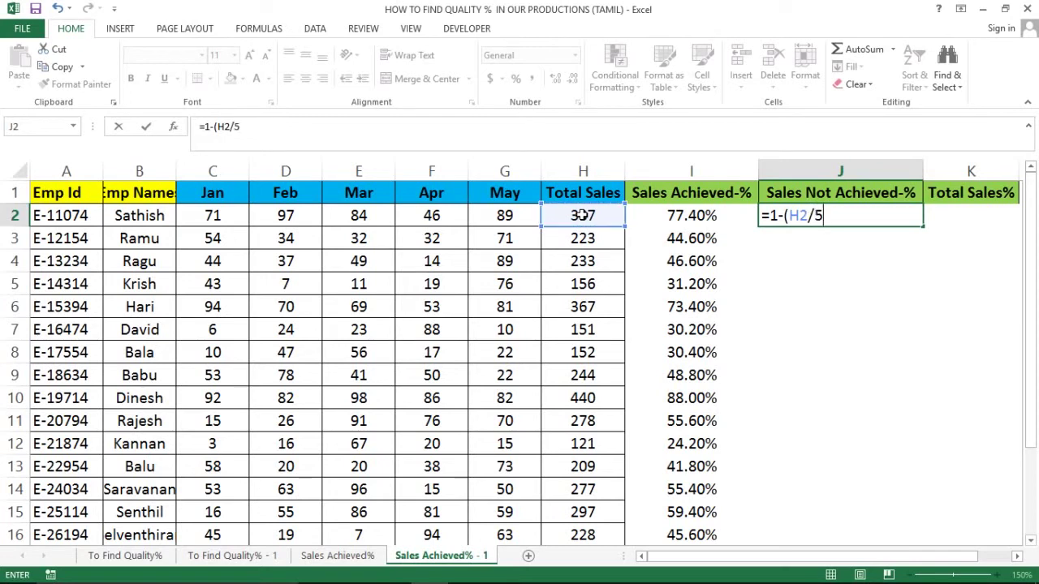
pyautogui.write('00')
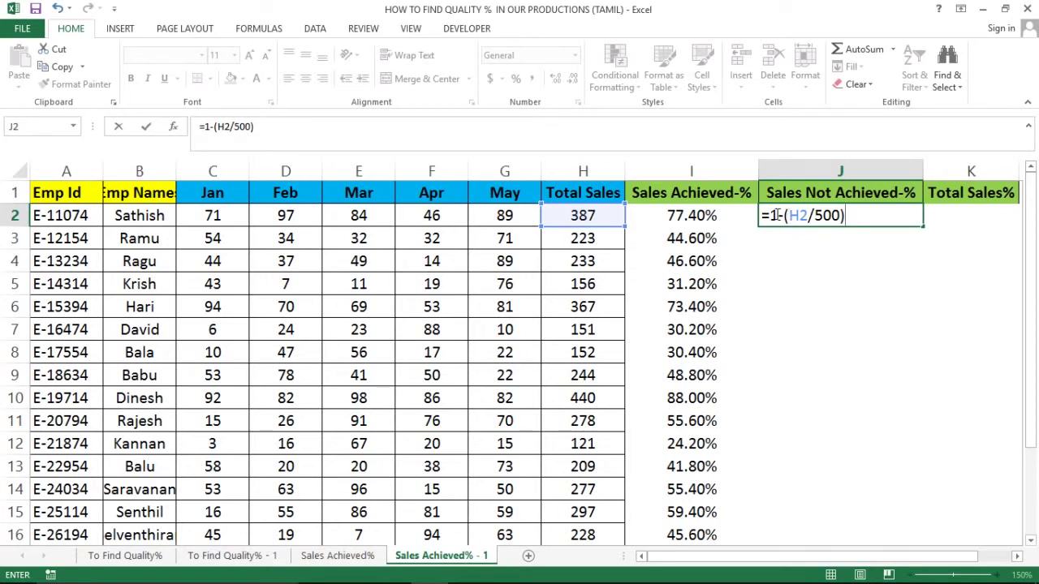
# Step: Enter the formula =1-(H2/500) in cell J2
pyautogui.moveTo(777, 216); pyautogui.dragTo(772, 215)
pyautogui.click(779, 215)
pyautogui.press('Return')
pyautogui.click(888, 216)
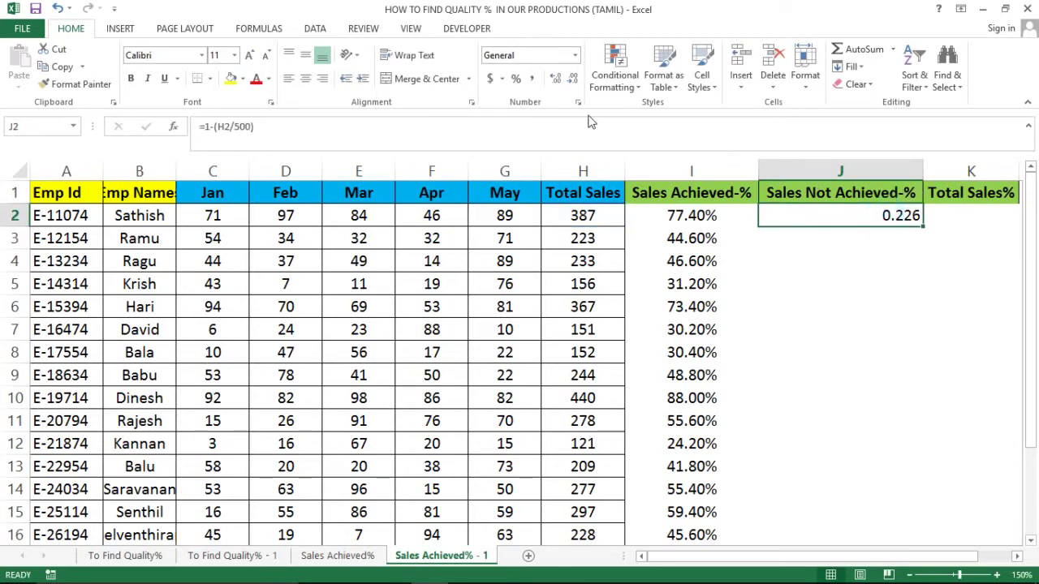
# Step: Format J2 as a centred two-decimal percentage and fill it down the column
pyautogui.click(515, 78)
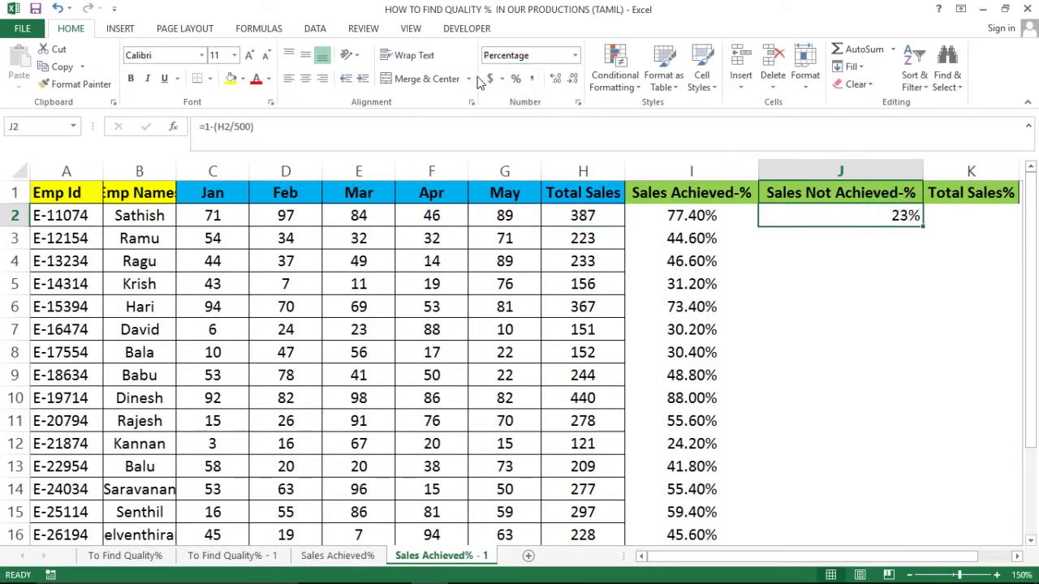
pyautogui.doubleClick(555, 78)
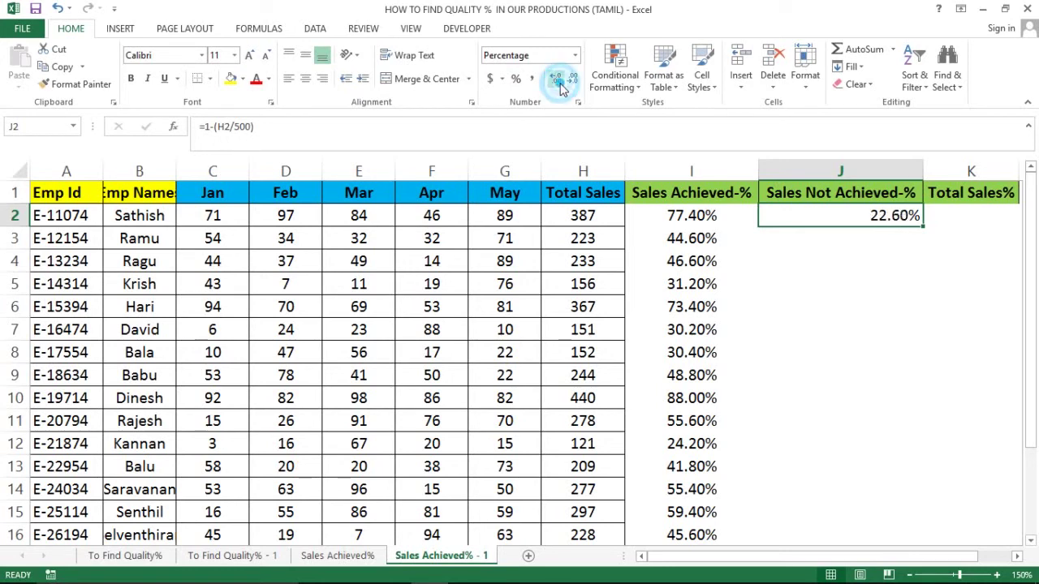
pyautogui.click(305, 78)
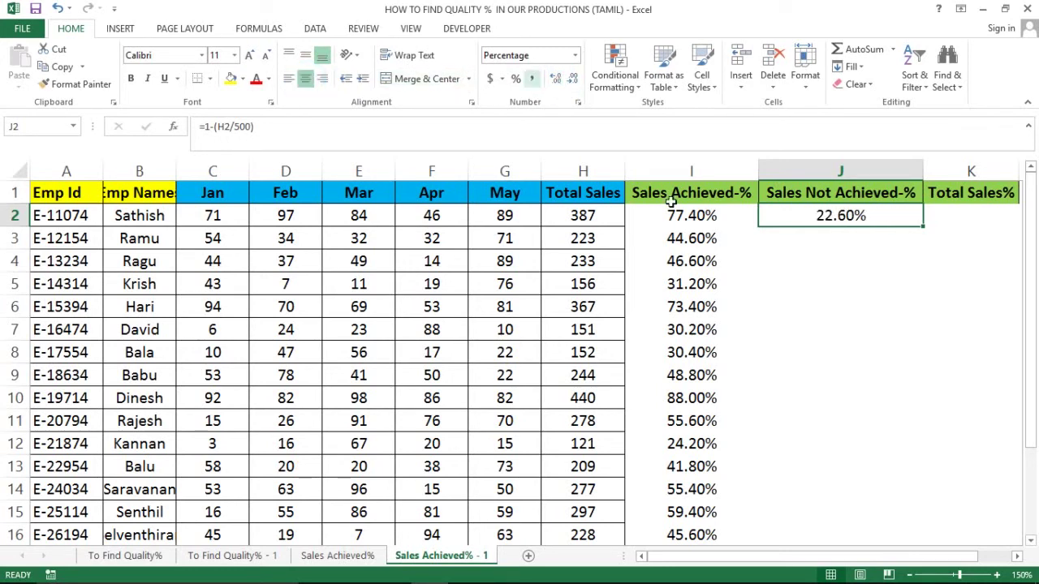
pyautogui.doubleClick(924, 227)
pyautogui.click(824, 215)
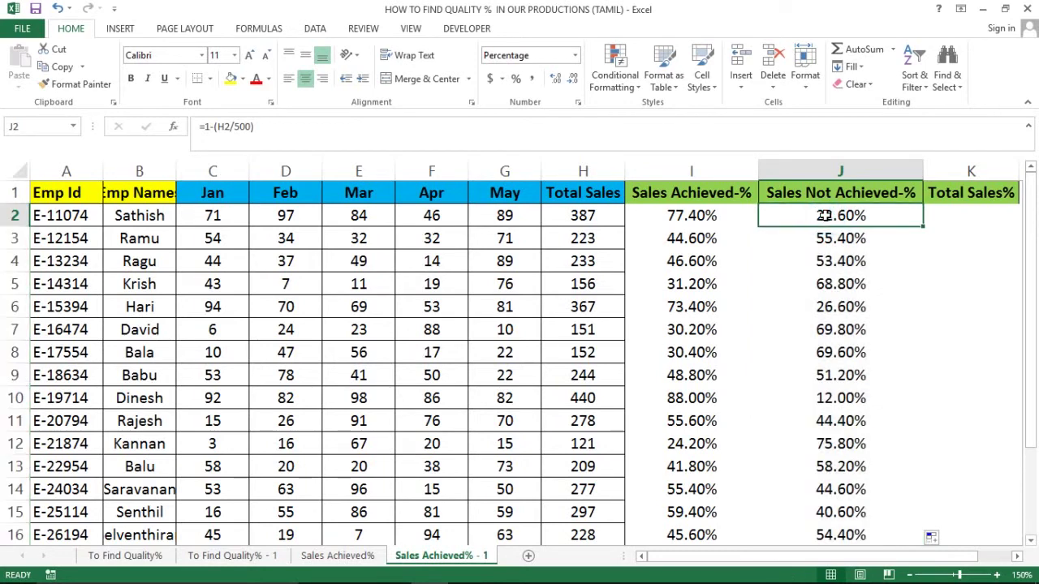
# Step: Select the employee names in column B and AutoFit the column width
pyautogui.press('Left')
pyautogui.press('Left')
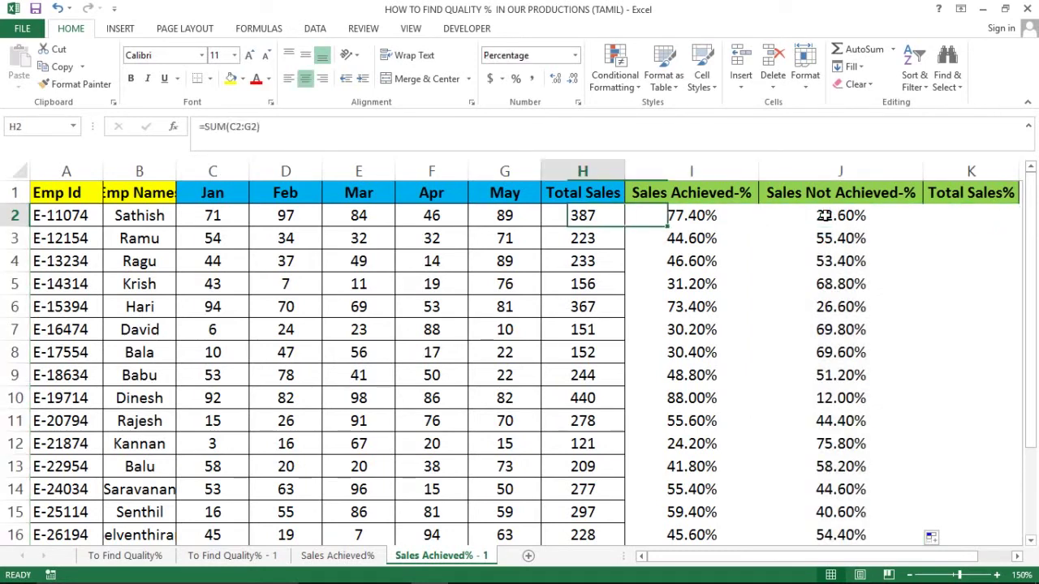
pyautogui.press('Left')
pyautogui.press('Left')
pyautogui.press('Left')
pyautogui.press('Left')
pyautogui.press('Left')
pyautogui.press('Left')
pyautogui.press('Right')
pyautogui.press('Right')
pyautogui.press('Right')
pyautogui.press('Left')
pyautogui.press('Left')
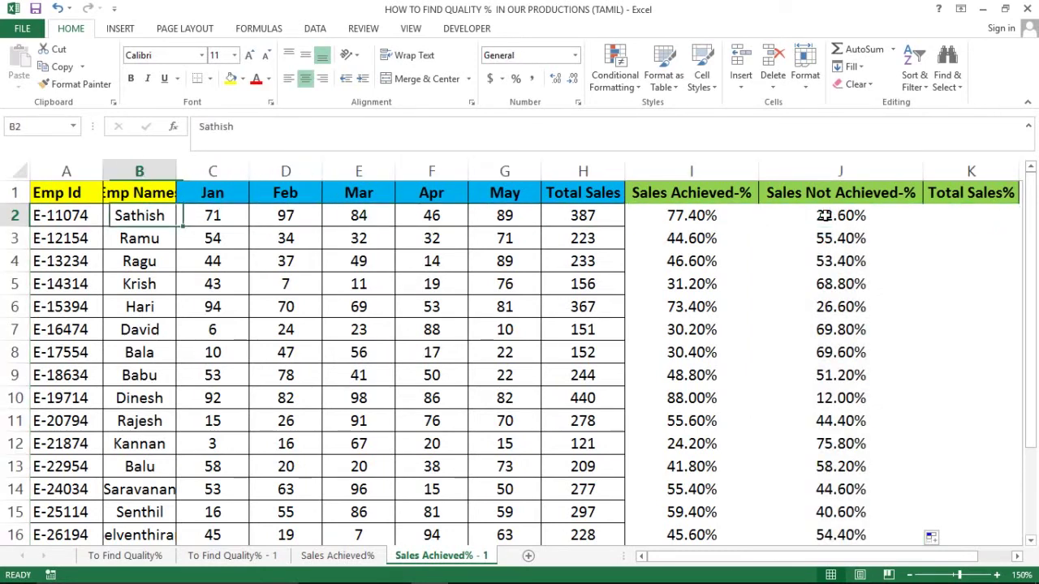
pyautogui.press('Left')
pyautogui.press('Right')
pyautogui.hotkey('ctrl', 'shift', 'Down')
pyautogui.hotkey('alt', 'h')
pyautogui.press('o')
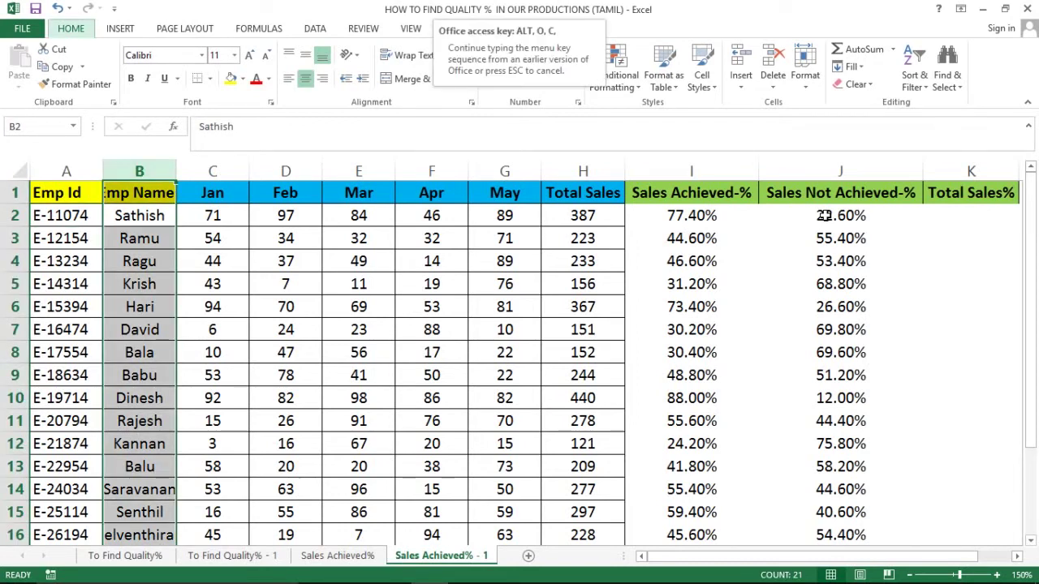
pyautogui.press('i')
pyautogui.press('Right')
pyautogui.hotkey('shift', 'Down')
pyautogui.hotkey('shift', 'Down')
pyautogui.press('Left')
# Step: Move along row 2 to the Total Sales% column, checking the neighbouring percentage cells
pyautogui.press('Right')
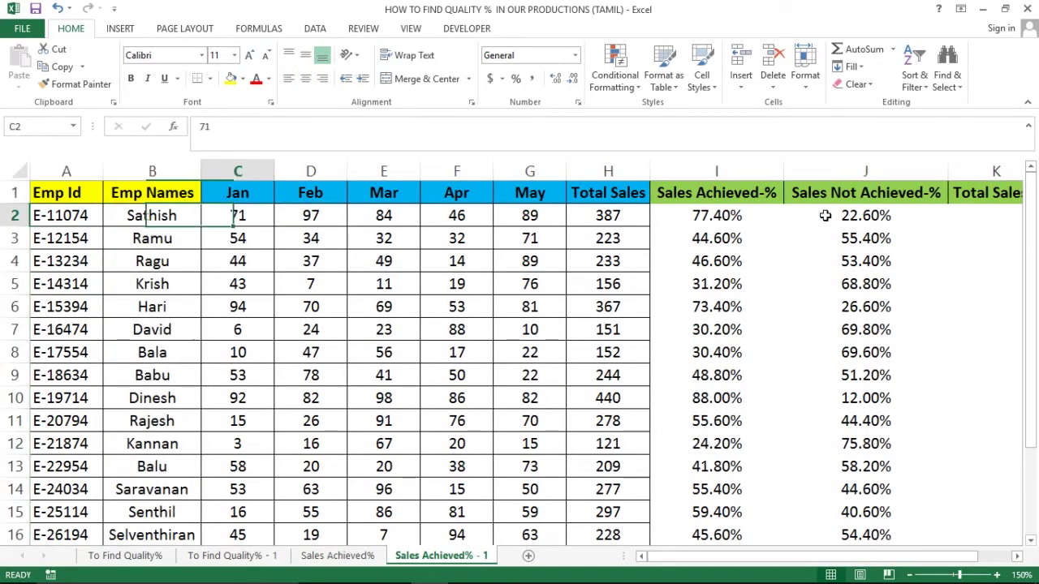
pyautogui.press('Right')
pyautogui.press('Right')
pyautogui.press('Right')
pyautogui.press('Right')
pyautogui.press('Right')
pyautogui.press('Right')
pyautogui.press('Left')
pyautogui.press('Left')
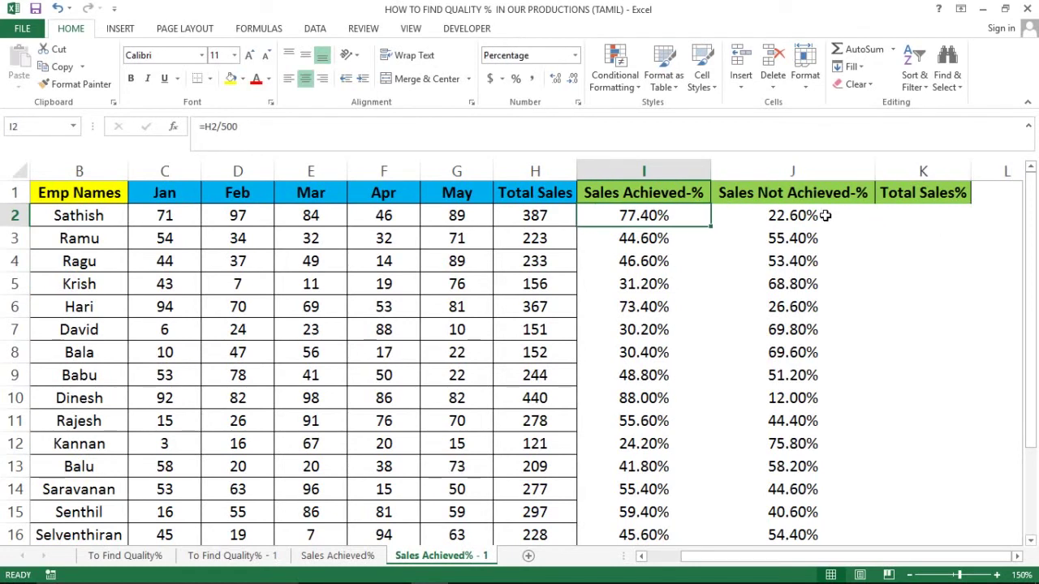
pyautogui.press('Right')
pyautogui.press('Right')
pyautogui.press('Left')
pyautogui.press('Right')
pyautogui.press('Left')
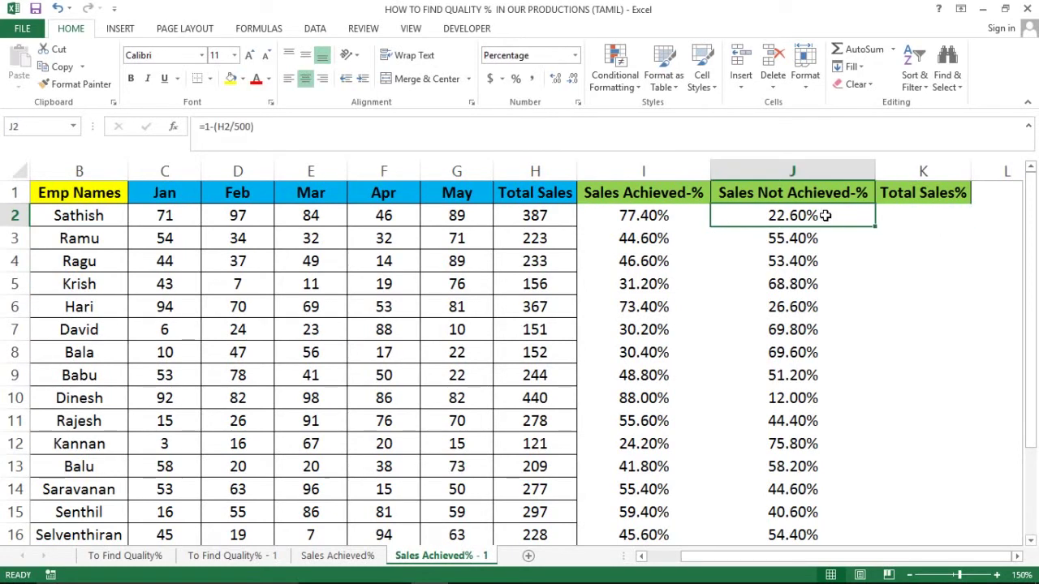
pyautogui.press('Left')
pyautogui.press('Left')
pyautogui.press('Right')
pyautogui.press('Right')
pyautogui.press('Right')
pyautogui.press('Left')
pyautogui.press('Right')
# Step: Enter the formula =J2+I2 in cell K2
pyautogui.write('=')
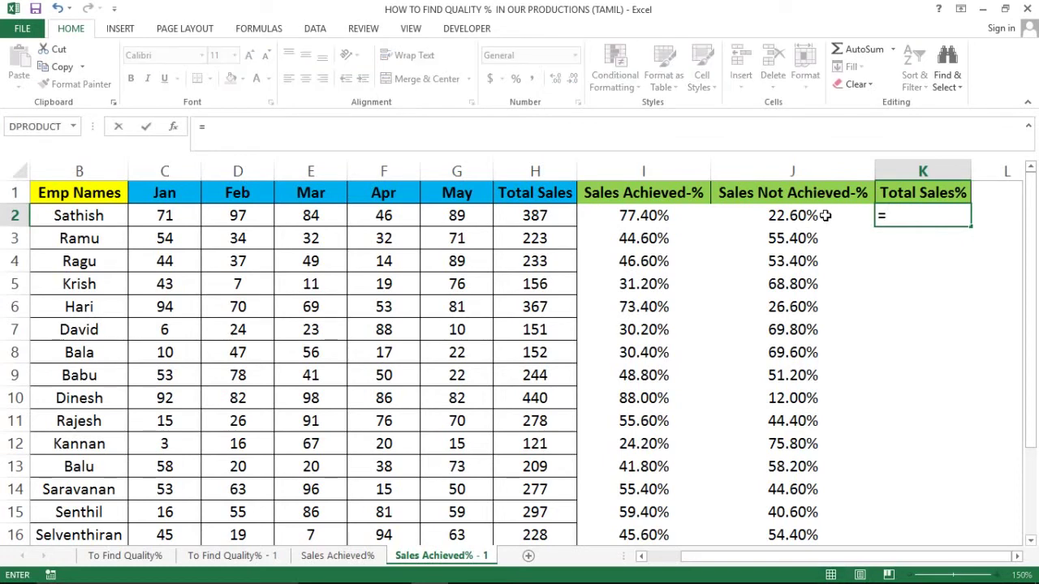
pyautogui.press('Left')
pyautogui.write('+')
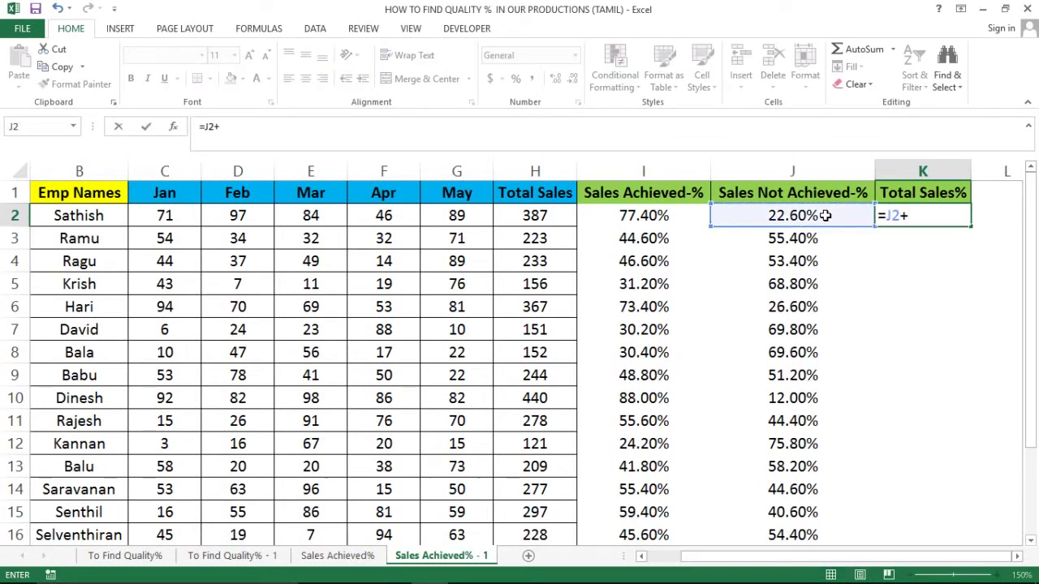
pyautogui.press('Left')
pyautogui.press('Left')
pyautogui.press('Left')
pyautogui.press('Right')
pyautogui.press('Return')
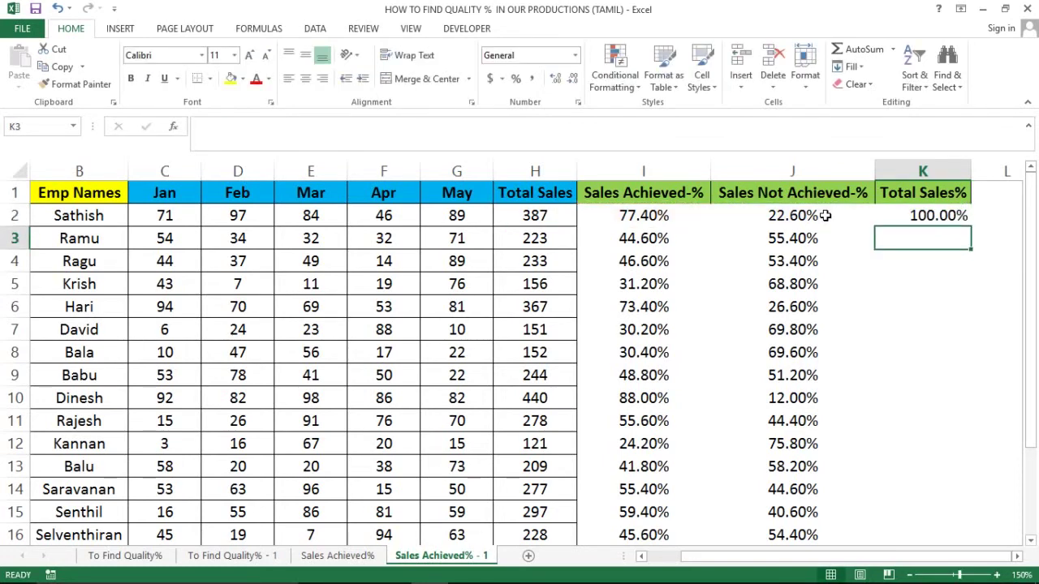
# Step: Fill K2's formula down the Total Sales% column and centre the column's values
pyautogui.press('Up')
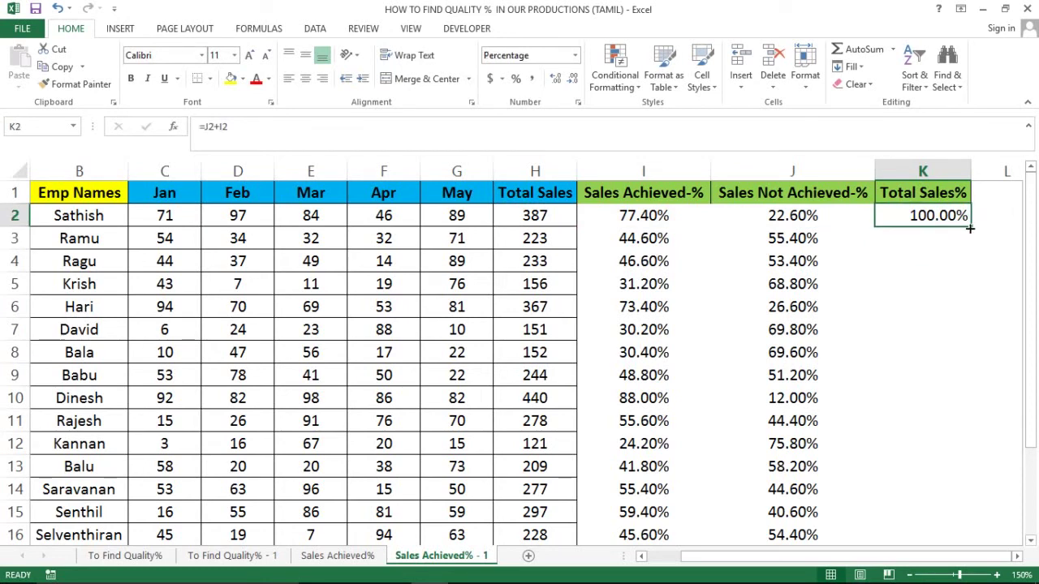
pyautogui.doubleClick(970, 230)
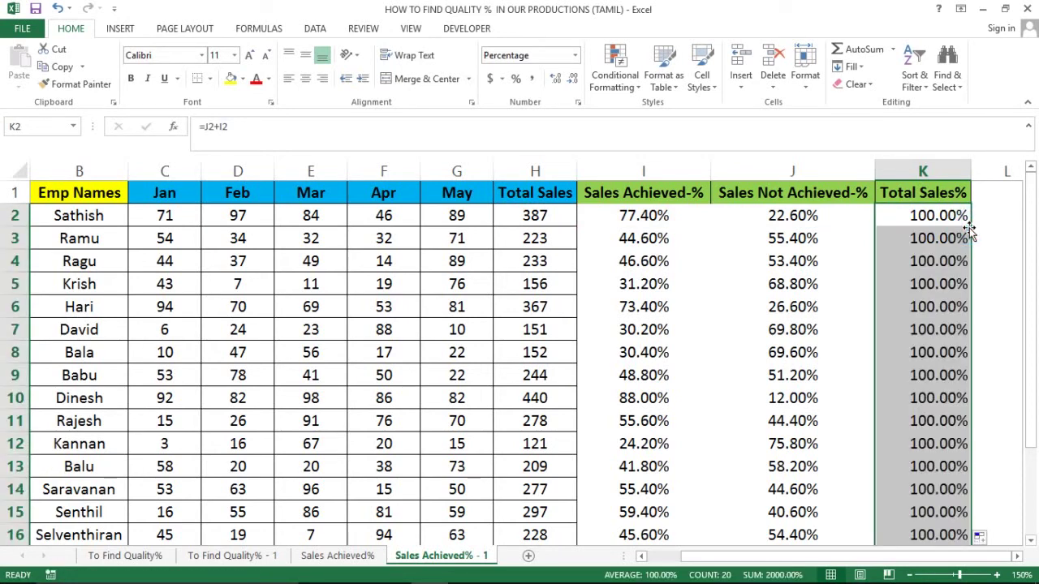
pyautogui.click(923, 171)
pyautogui.click(307, 82)
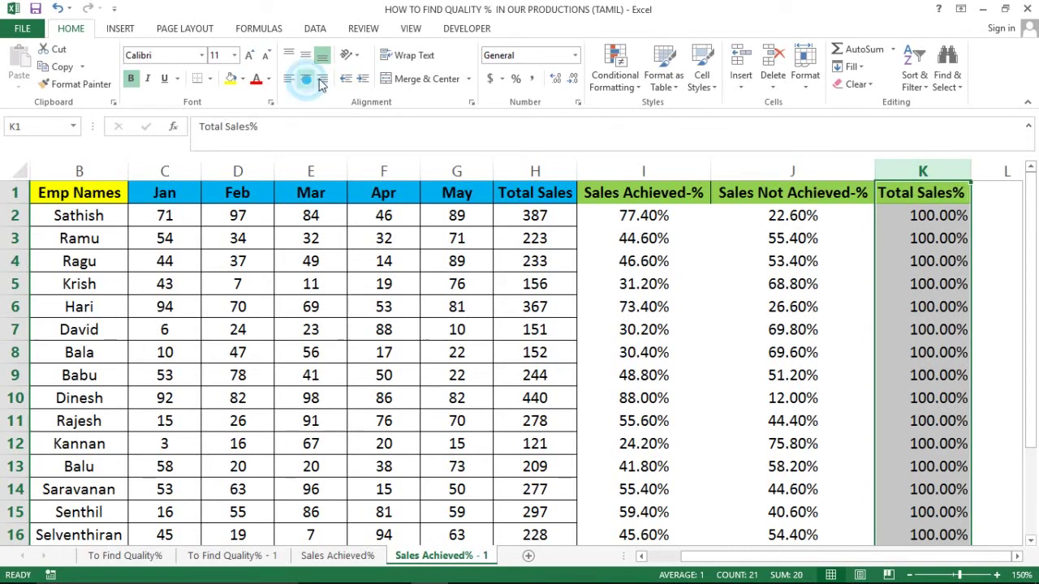
pyautogui.click(304, 80)
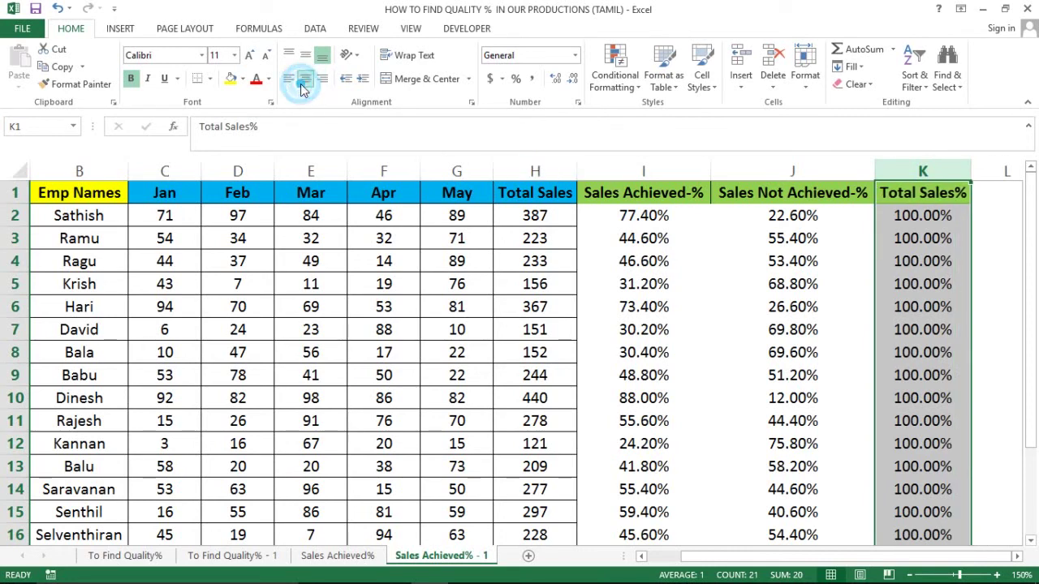
pyautogui.click(932, 282)
pyautogui.hotkey('ctrl', 'Up')
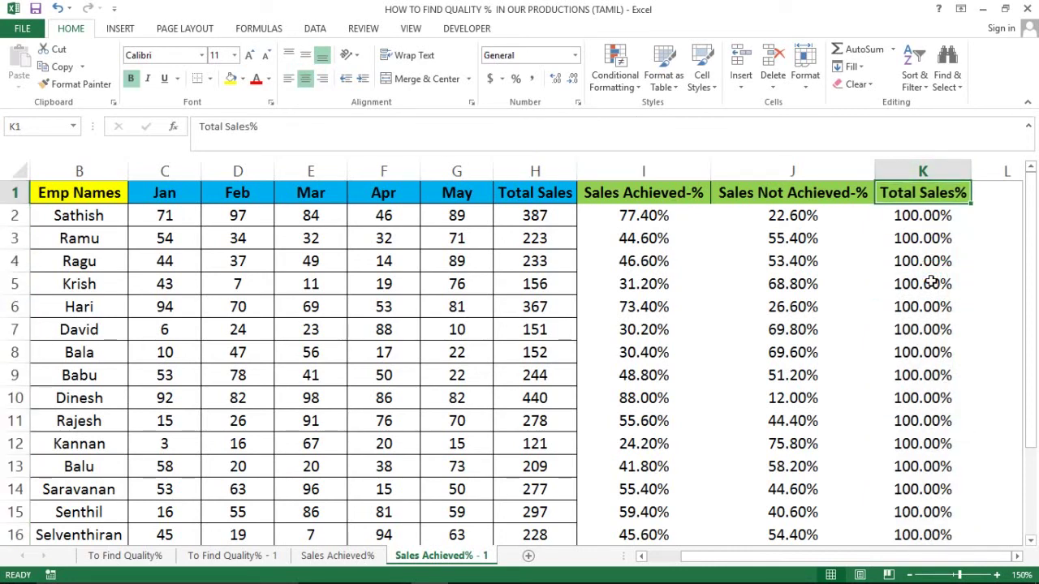
pyautogui.press('Left')
pyautogui.press('Left')
pyautogui.press('Home')
pyautogui.press('Right')
pyautogui.press('Right')
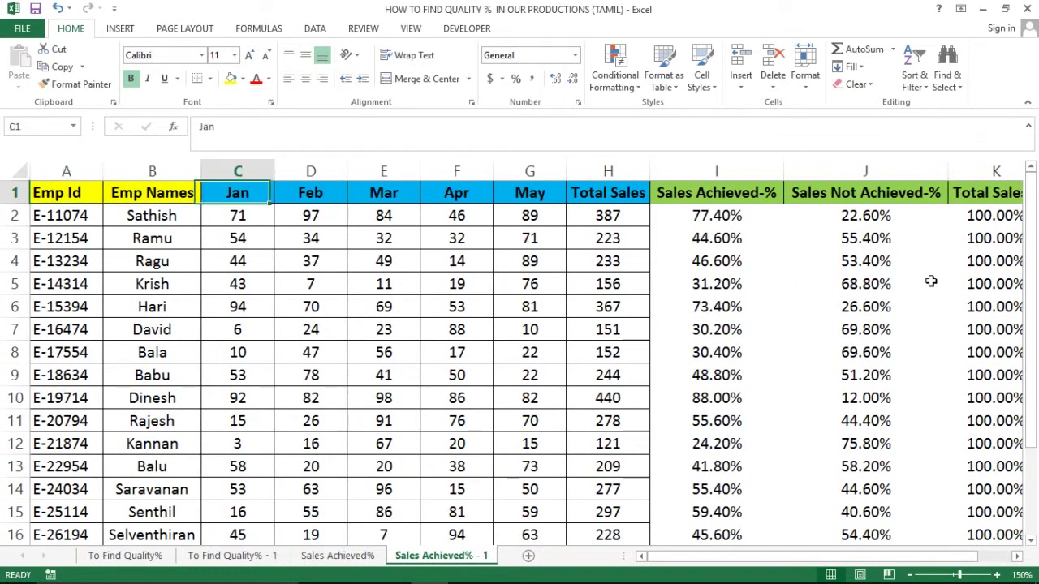
pyautogui.press('Right')
pyautogui.press('Right')
pyautogui.press('Right')
pyautogui.press('Right')
pyautogui.press('Right')
pyautogui.press('Right')
pyautogui.press('Right')
pyautogui.press('Left')
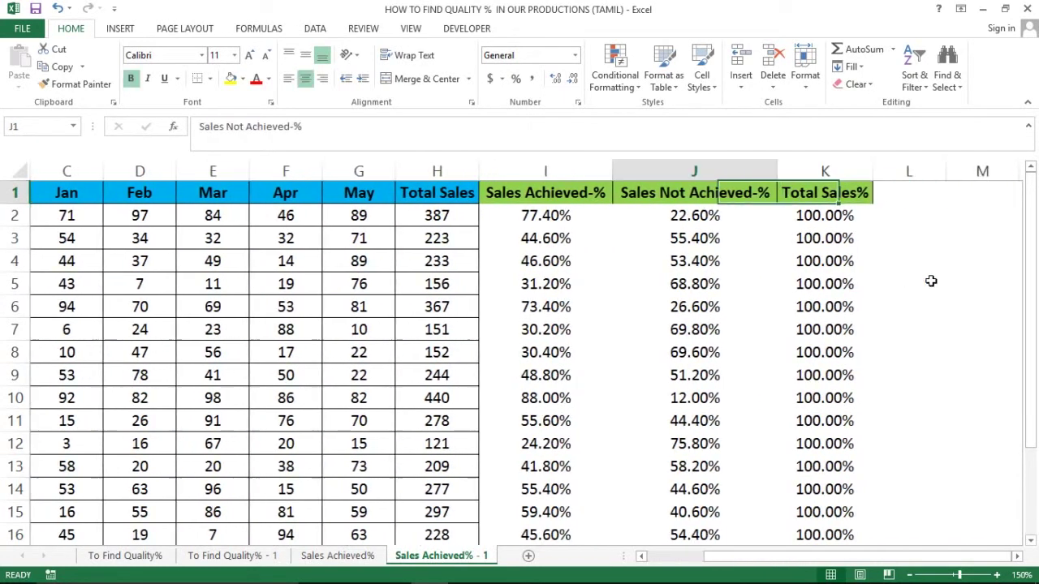
pyautogui.press('Left')
pyautogui.press('Left')
pyautogui.press('Right')
pyautogui.press('Down')
pyautogui.press('Down')
pyautogui.press('Up')
pyautogui.press('Up')
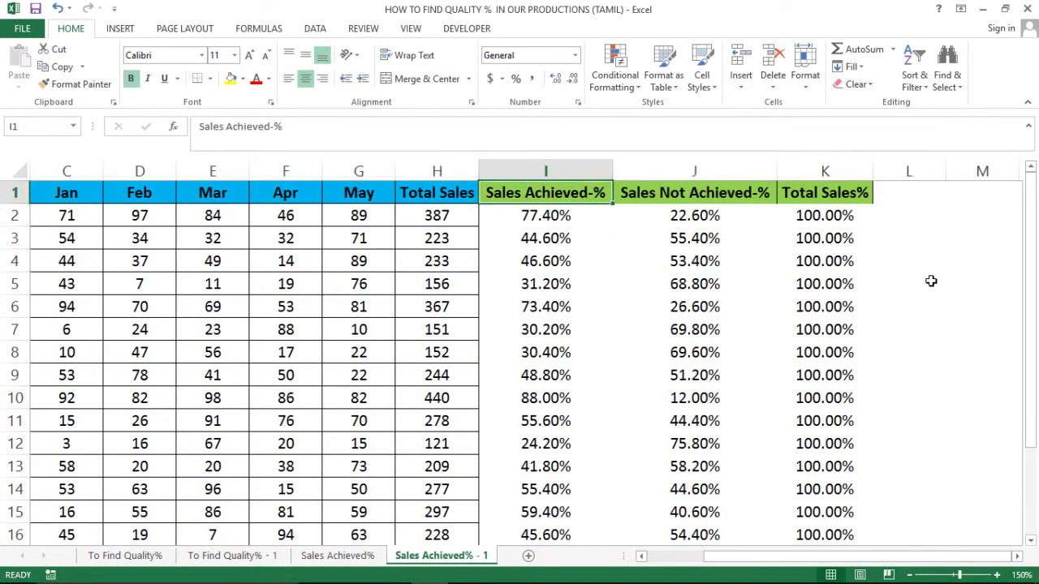
pyautogui.press('Right')
pyautogui.press('Right')
pyautogui.press('Left')
pyautogui.press('Down')
pyautogui.press('Down')
pyautogui.press('Down')
pyautogui.press('Down')
pyautogui.press('Down')
pyautogui.press('Down')
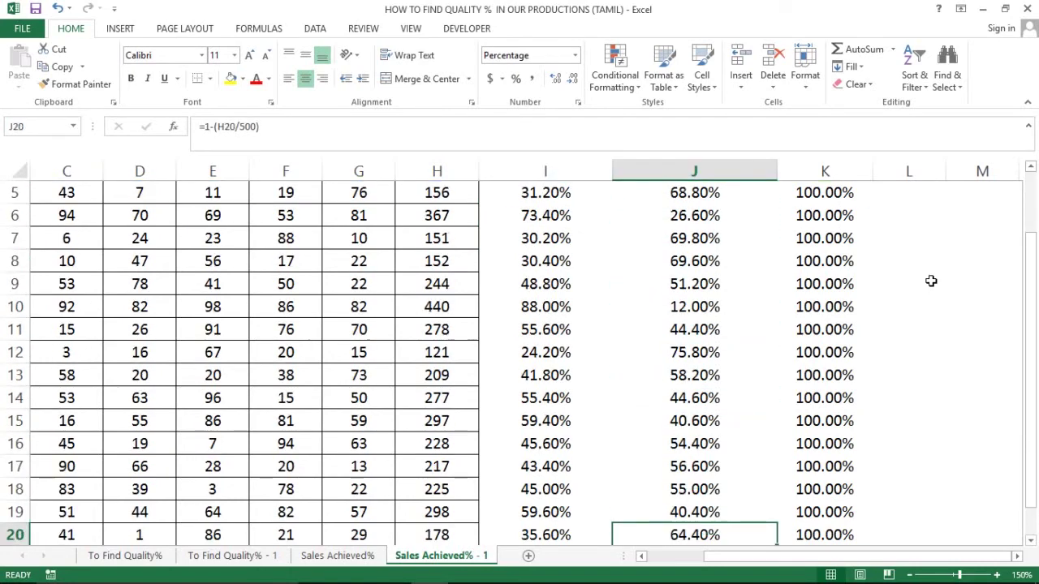
pyautogui.press('Down')
pyautogui.press('Down')
pyautogui.hotkey('ctrl', 'Up')
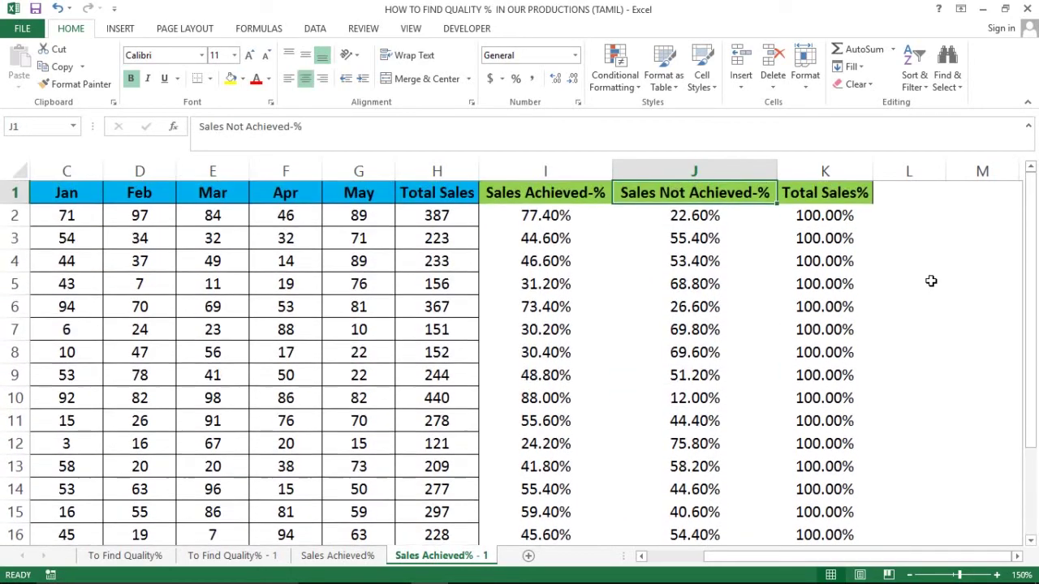
pyautogui.hotkey('ctrl', 'Left')
pyautogui.press('Down')
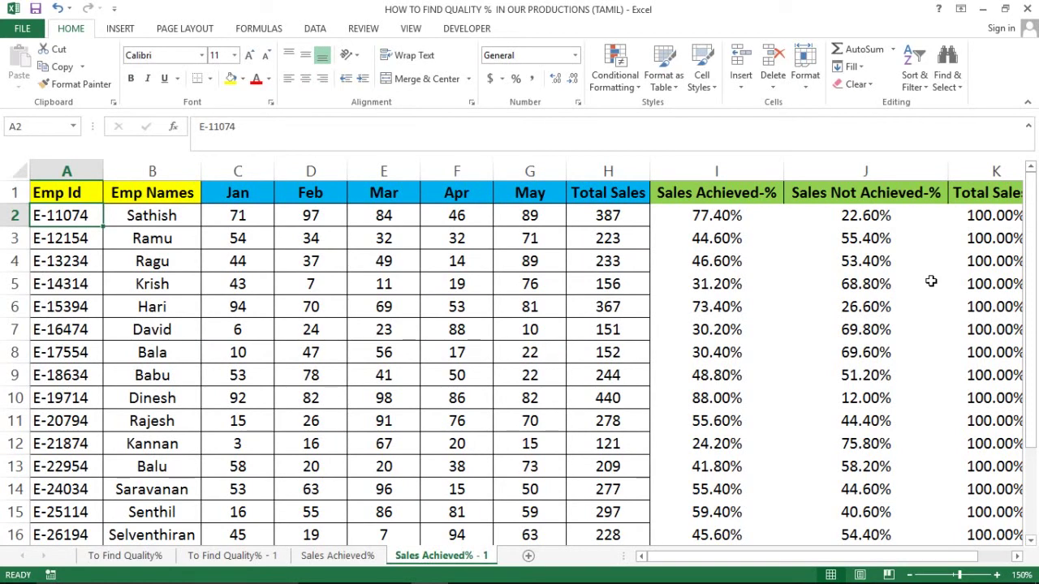
pyautogui.click(787, 306)
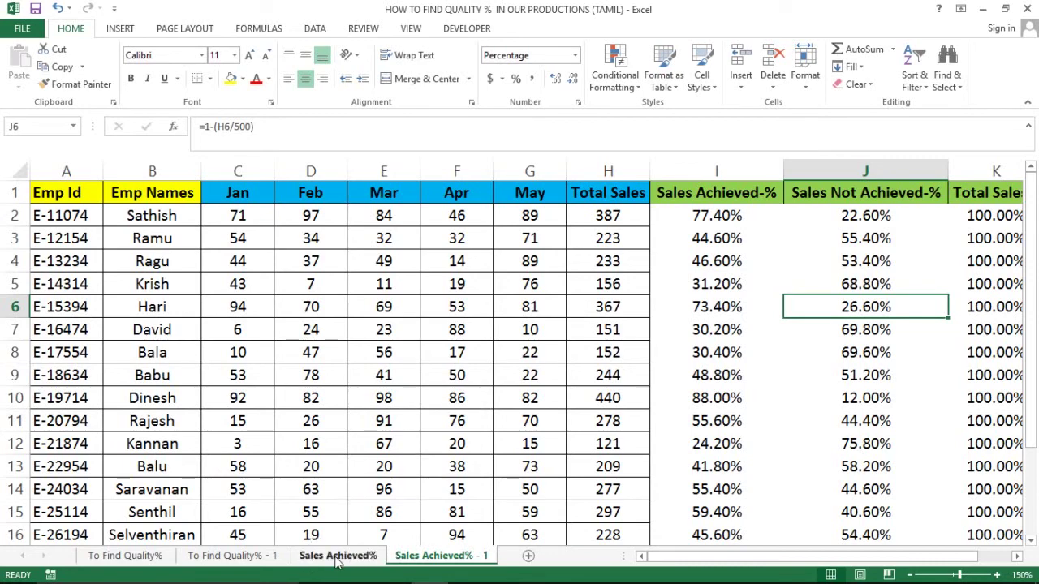
# Step: Switch through the sheet tabs to the To Find Quality% sheet
pyautogui.click(337, 557)
pyautogui.click(235, 557)
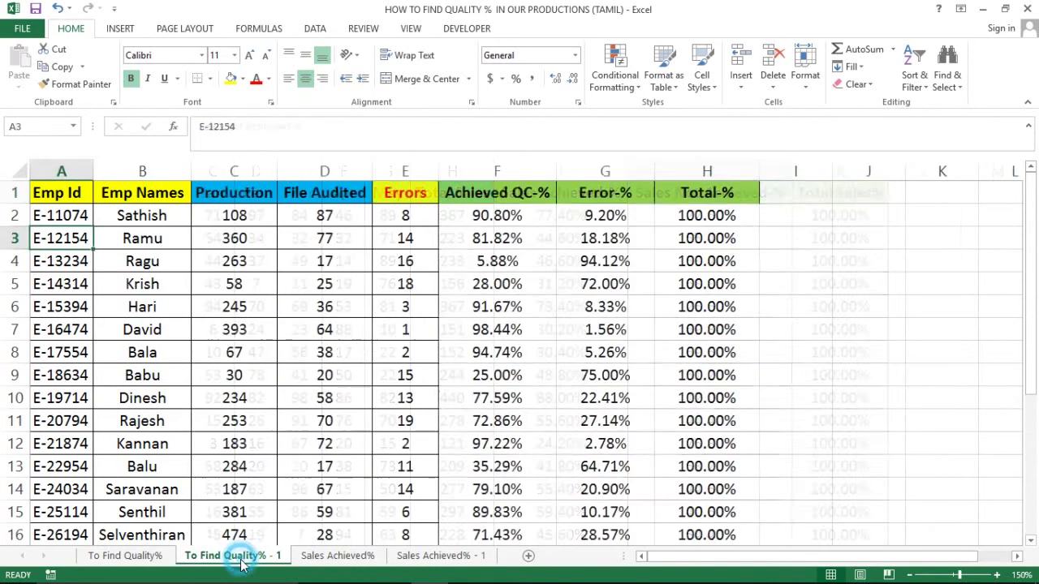
pyautogui.click(128, 556)
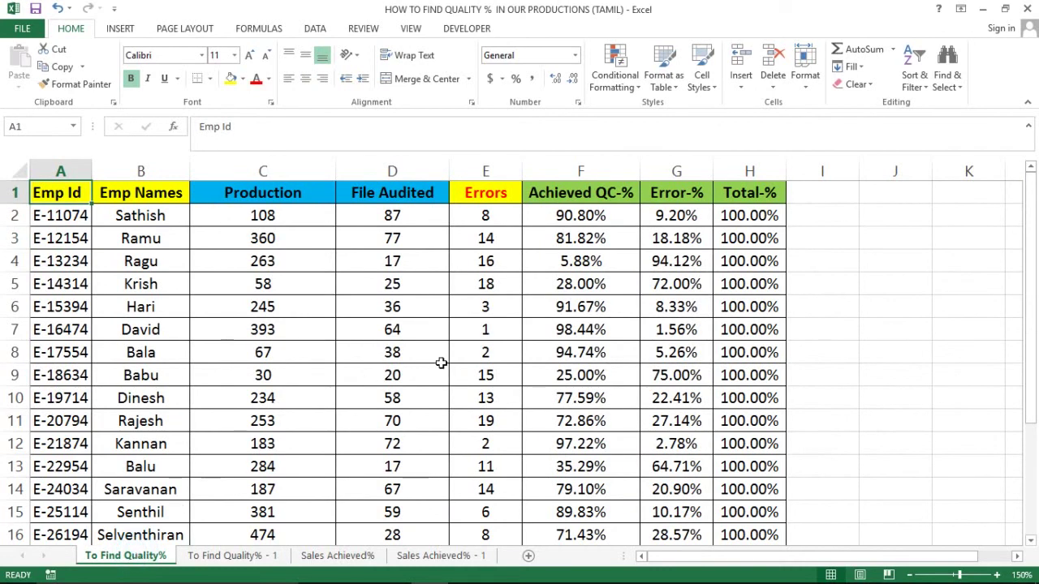
# Step: Inspect the Achieved QC-% formula in F4 and the Error-% formula in G5
pyautogui.click(586, 256)
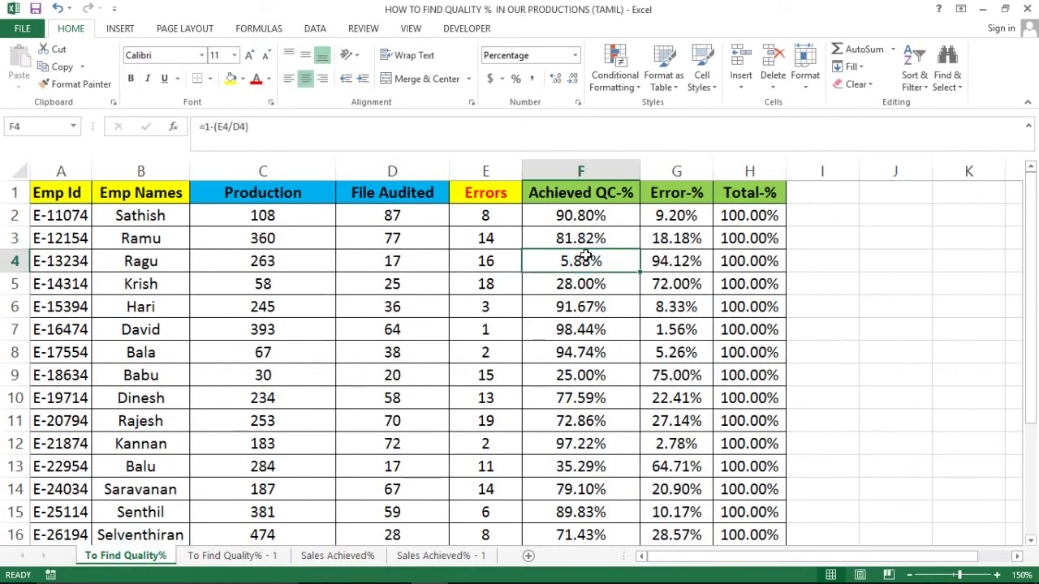
pyautogui.click(679, 293)
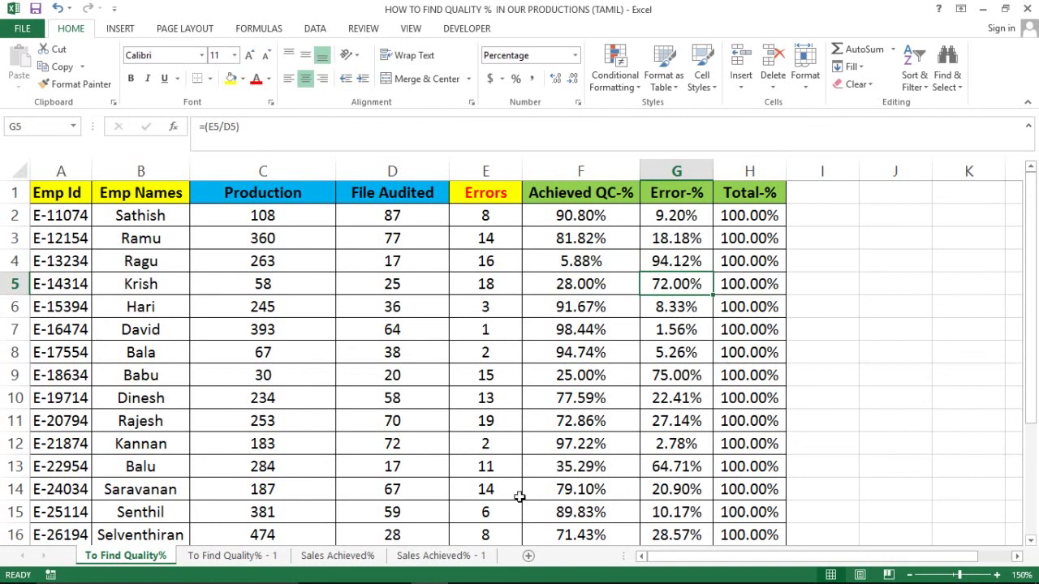
pyautogui.click(469, 572)
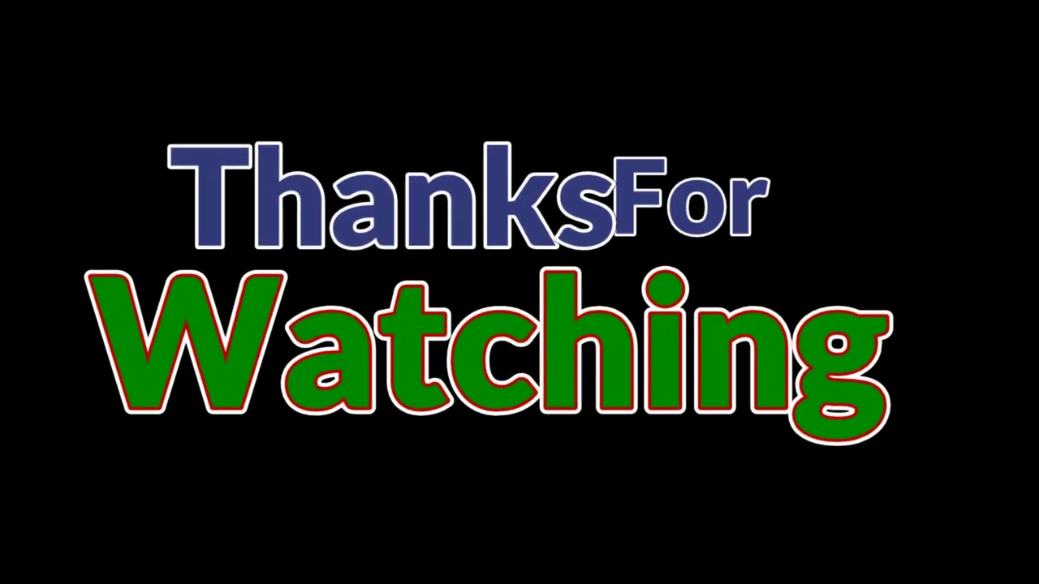